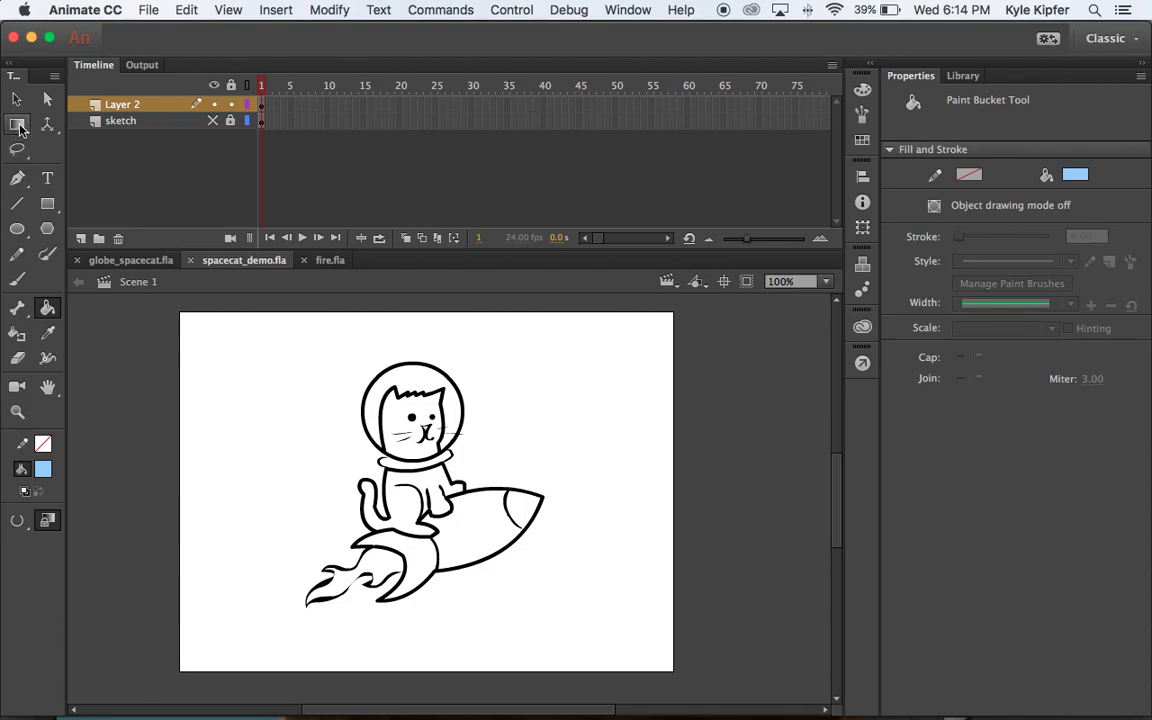
Choose the Free Transform Tool from the transform tools flyout
{"action": "left_click", "coordinate": [17, 127]}
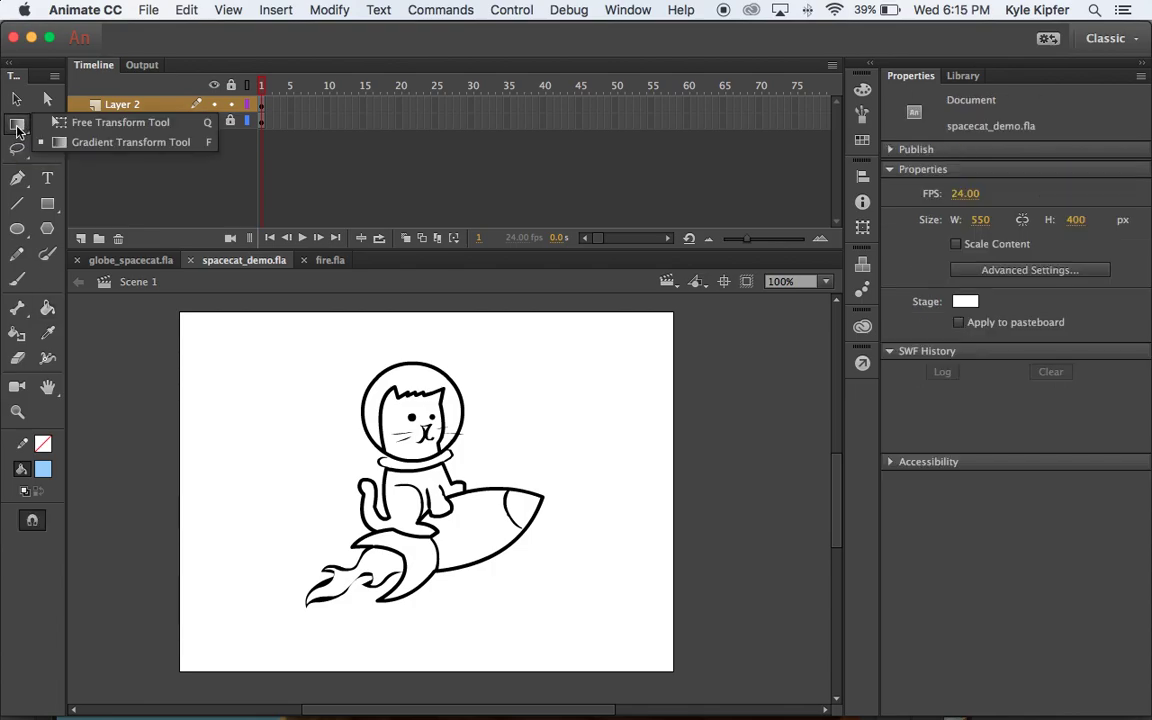
{"action": "left_click", "coordinate": [58, 123]}
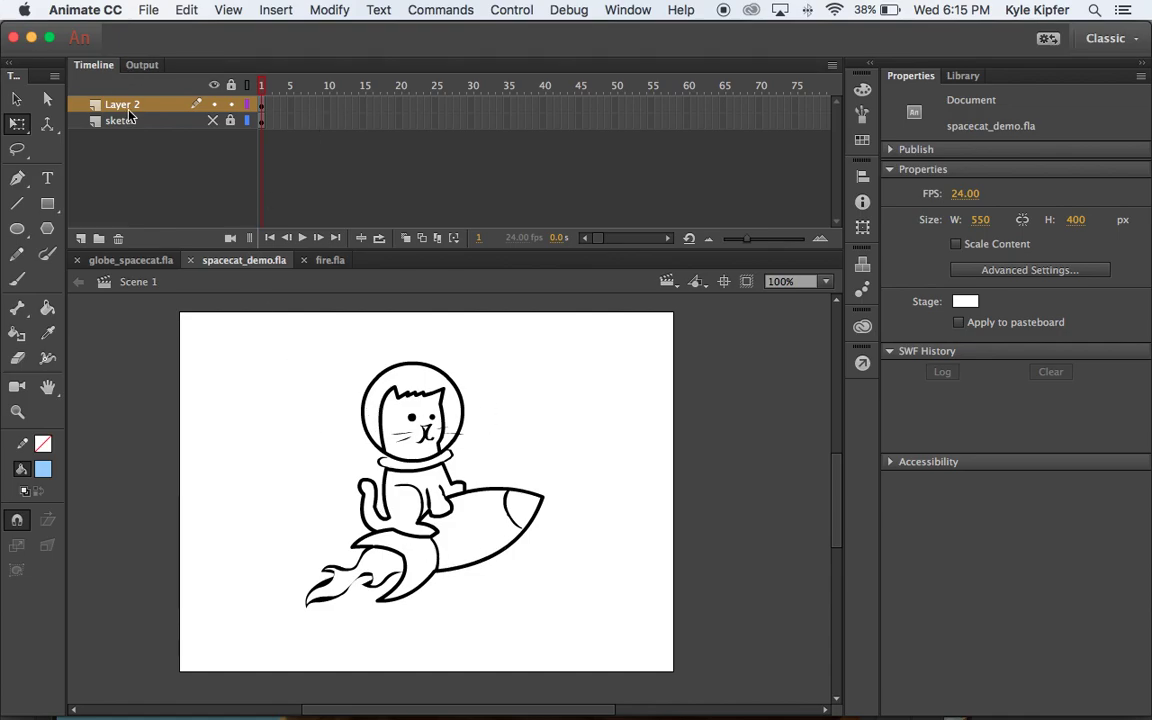
Unlock and show the sketch layer, drag its scanned bitmap aside, and delete the layer
{"action": "left_click", "coordinate": [262, 107]}
{"action": "left_click", "coordinate": [125, 120]}
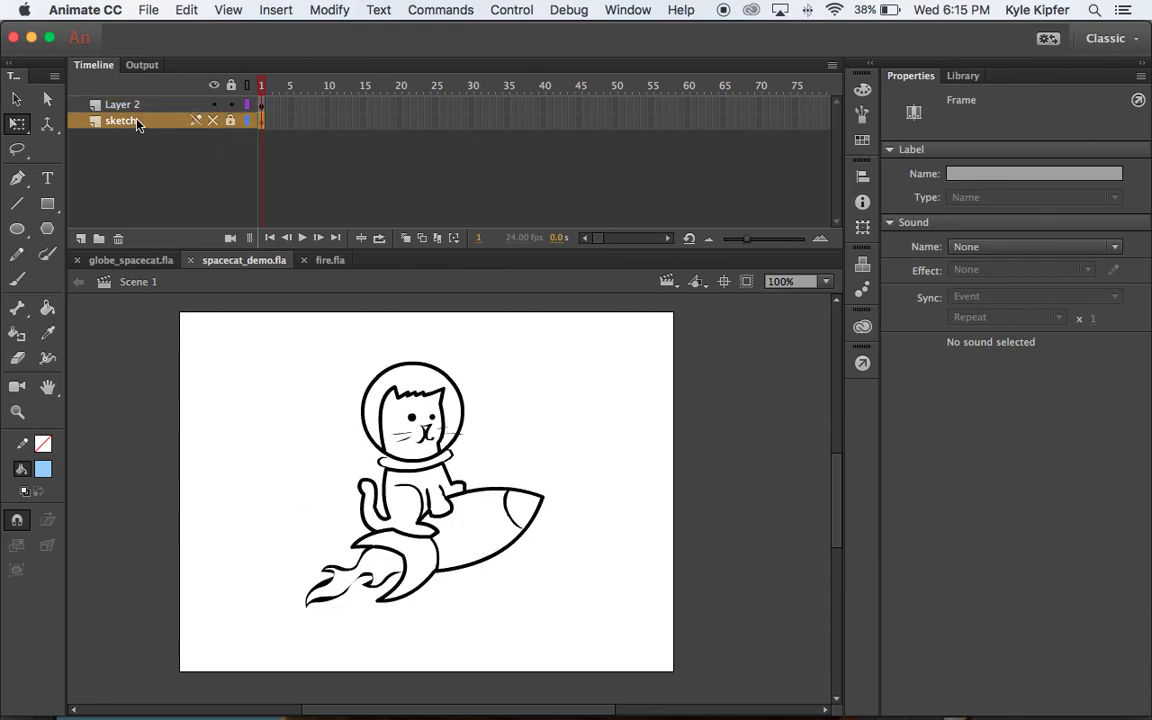
{"action": "left_click", "coordinate": [230, 121]}
{"action": "left_click", "coordinate": [213, 121]}
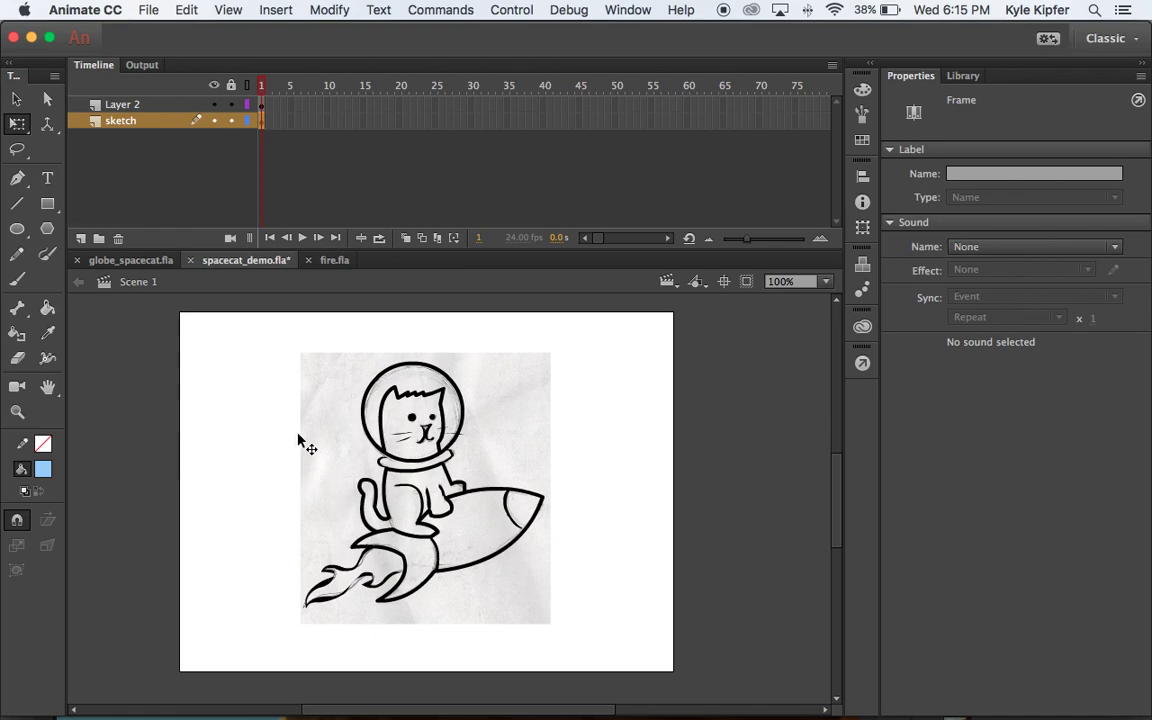
{"action": "left_click", "coordinate": [17, 98]}
{"action": "left_click", "coordinate": [265, 397]}
{"action": "mouse_move", "coordinate": [341, 427]}
{"action": "left_mouse_down"}
{"action": "mouse_move", "coordinate": [180, 406]}
{"action": "mouse_move", "coordinate": [152, 414]}
{"action": "left_mouse_up"}
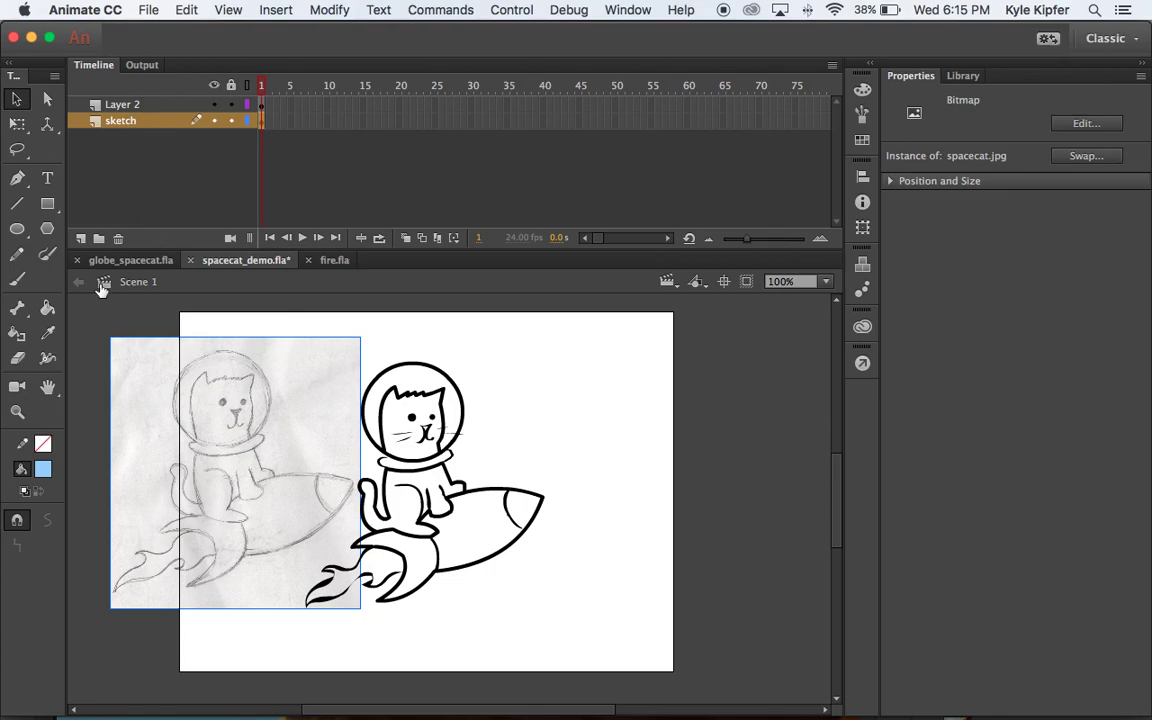
{"action": "left_click", "coordinate": [119, 239]}
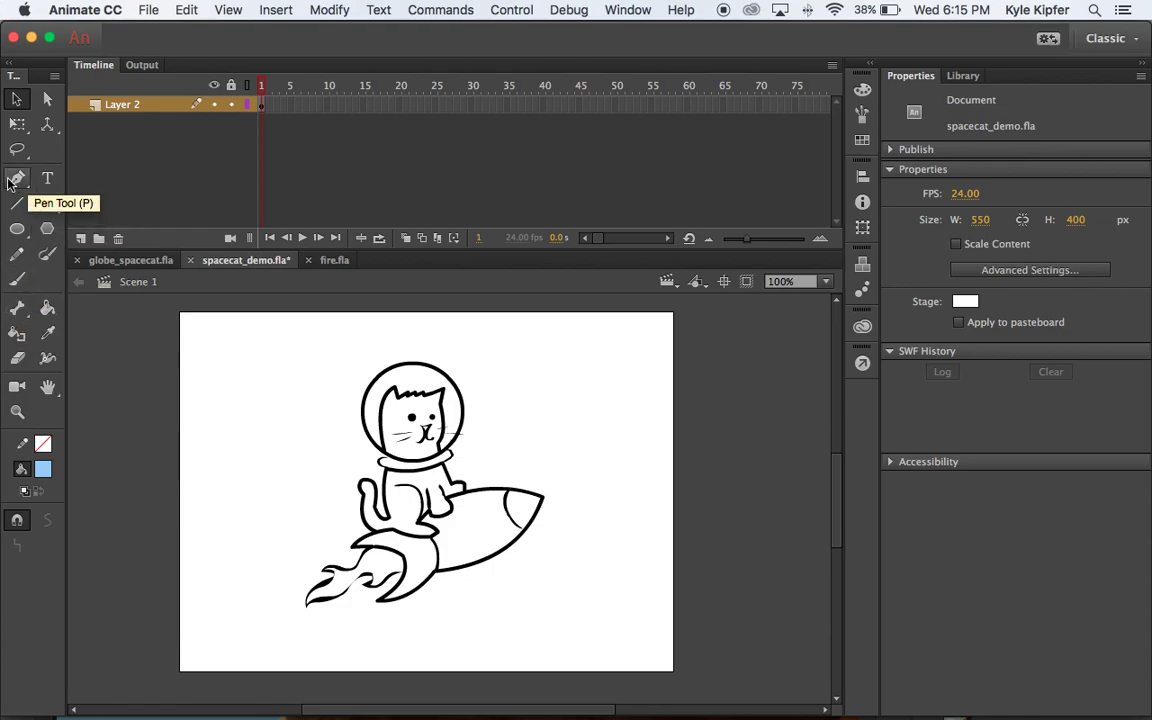
Make the fill a linear gradient from near-black #050013 to purple #7167E8
{"action": "left_click", "coordinate": [860, 91]}
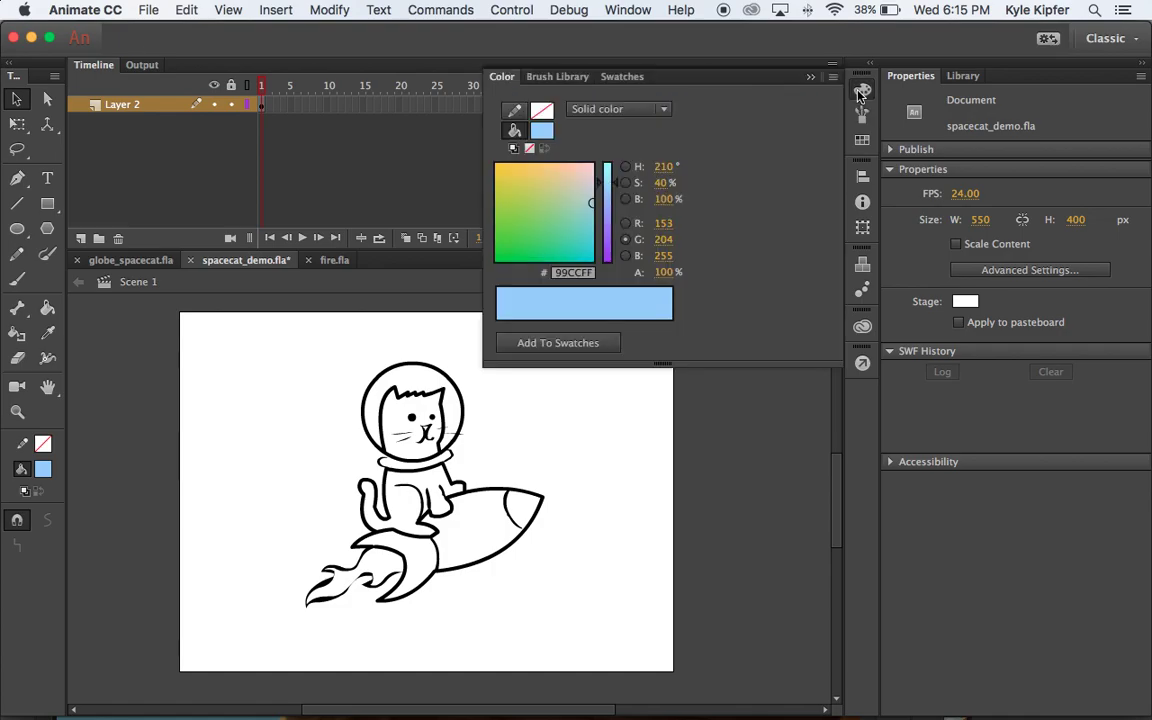
{"action": "left_click", "coordinate": [665, 110]}
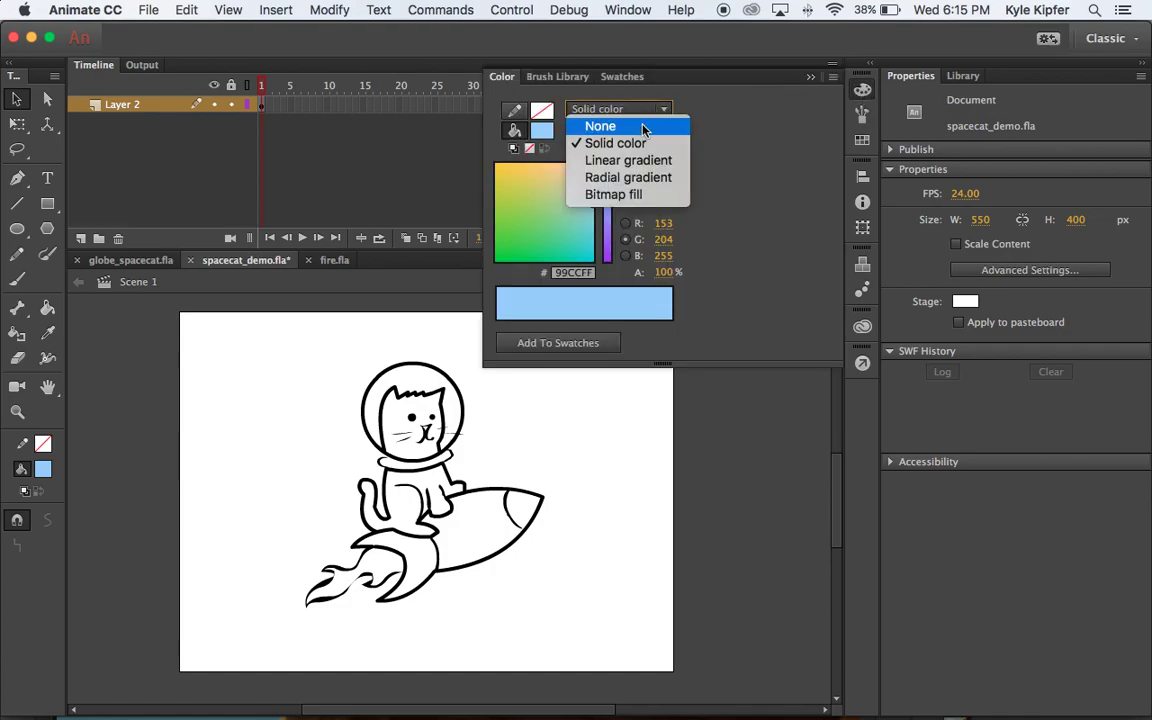
{"action": "left_click", "coordinate": [638, 160]}
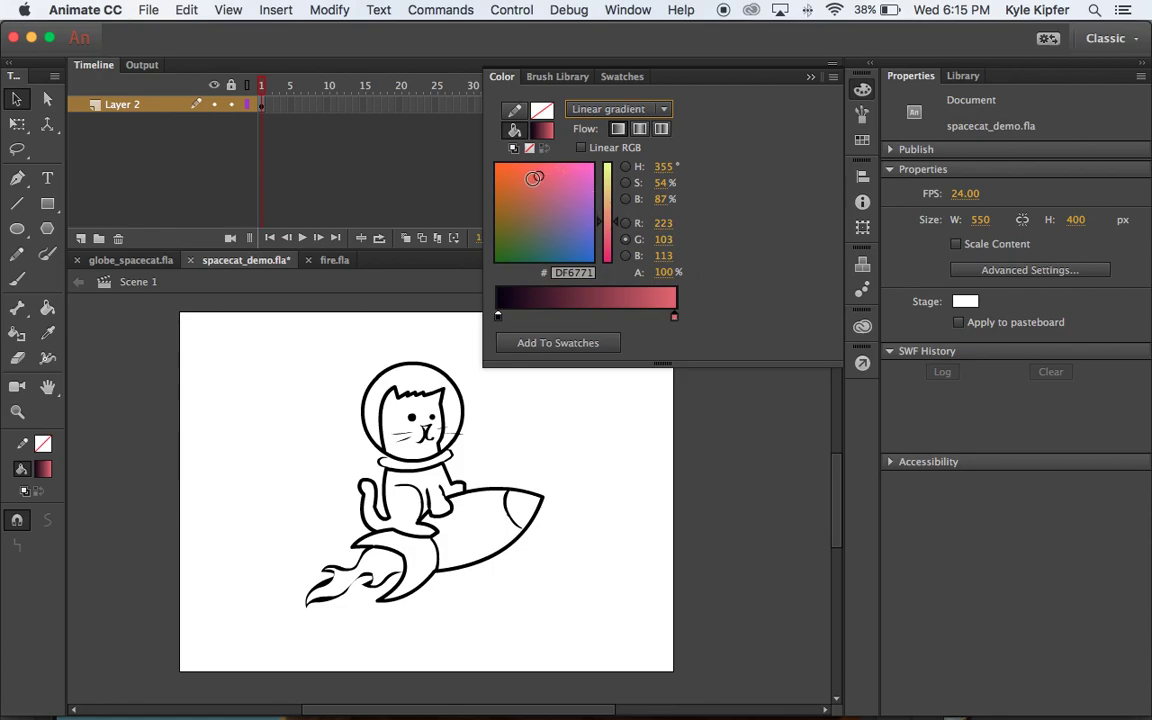
{"action": "left_click_drag", "start_coordinate": [519, 176], "coordinate": [584, 218]}
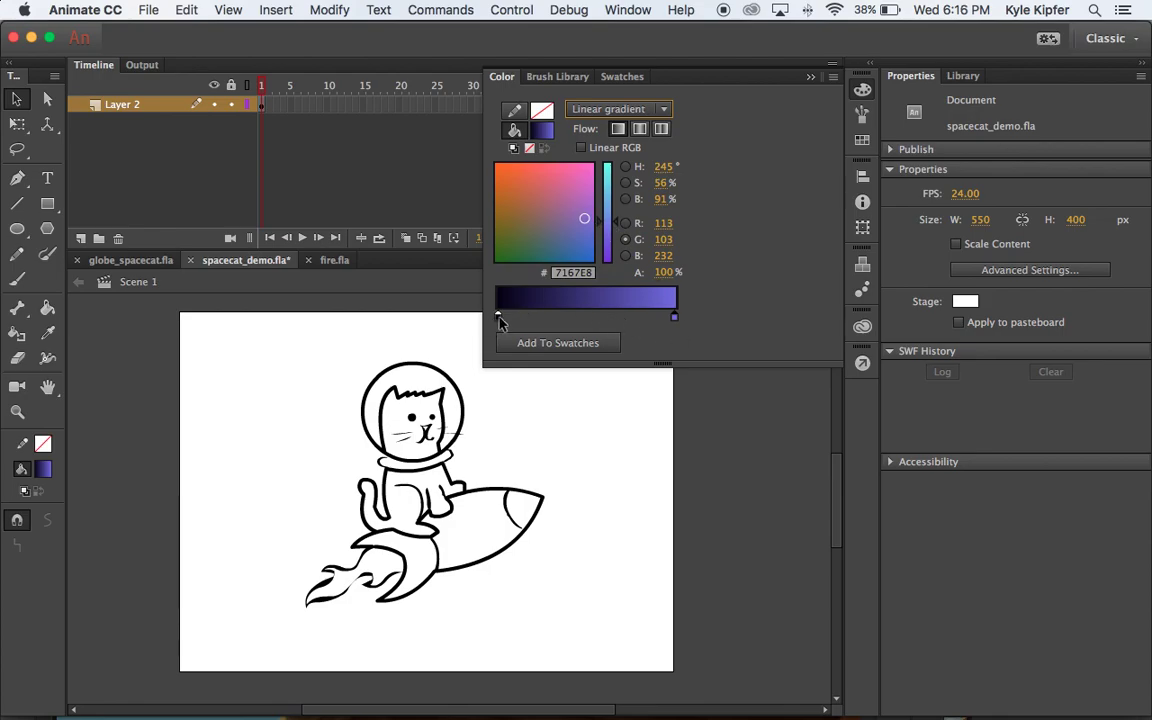
{"action": "left_click", "coordinate": [499, 318]}
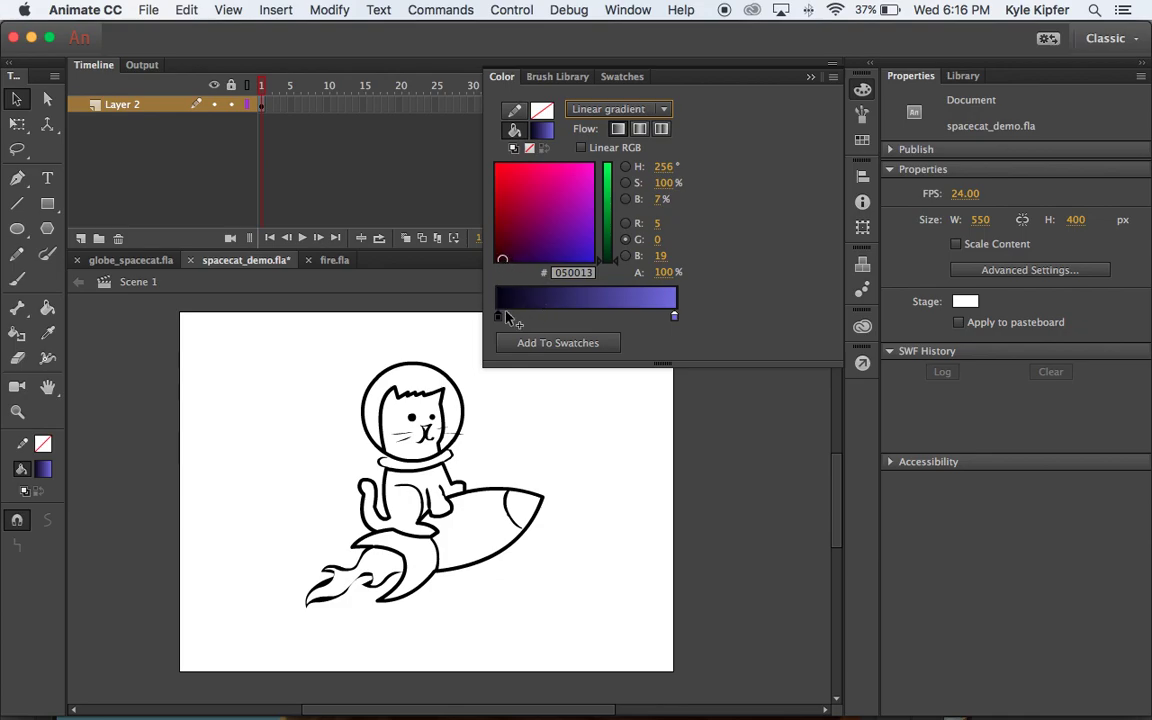
{"action": "left_click", "coordinate": [810, 78]}
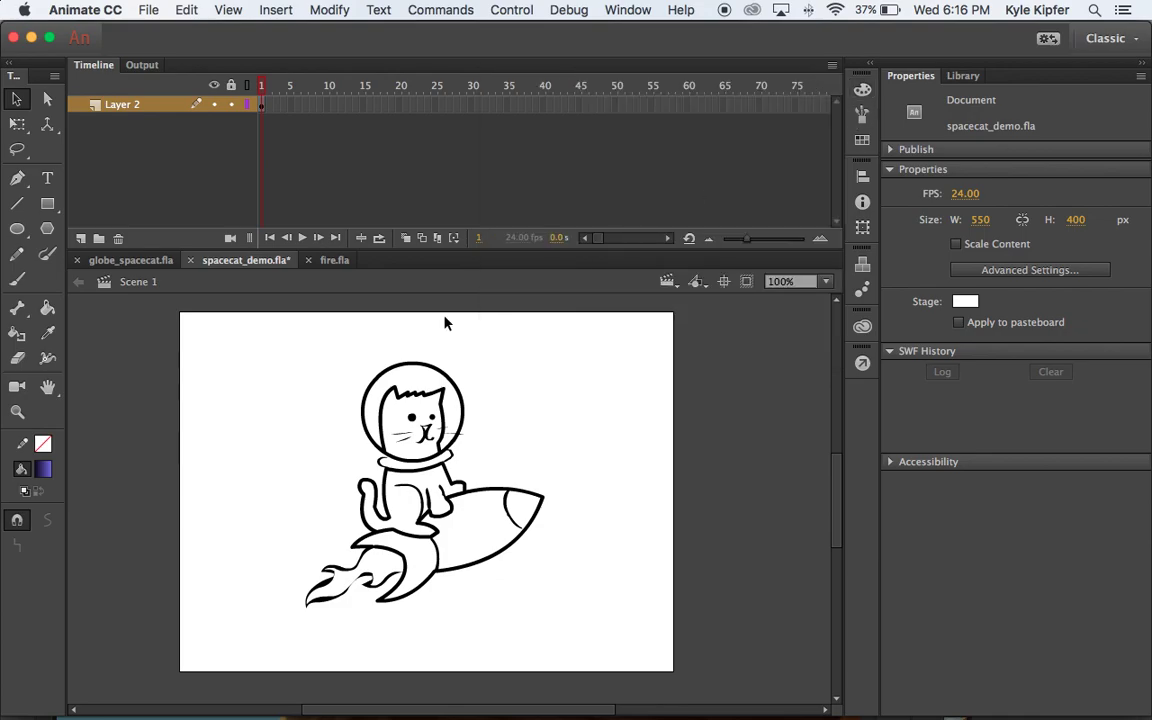
Paint the rocket's nose cone with the gradient and select it with Gradient Transform
{"action": "left_click", "coordinate": [47, 308]}
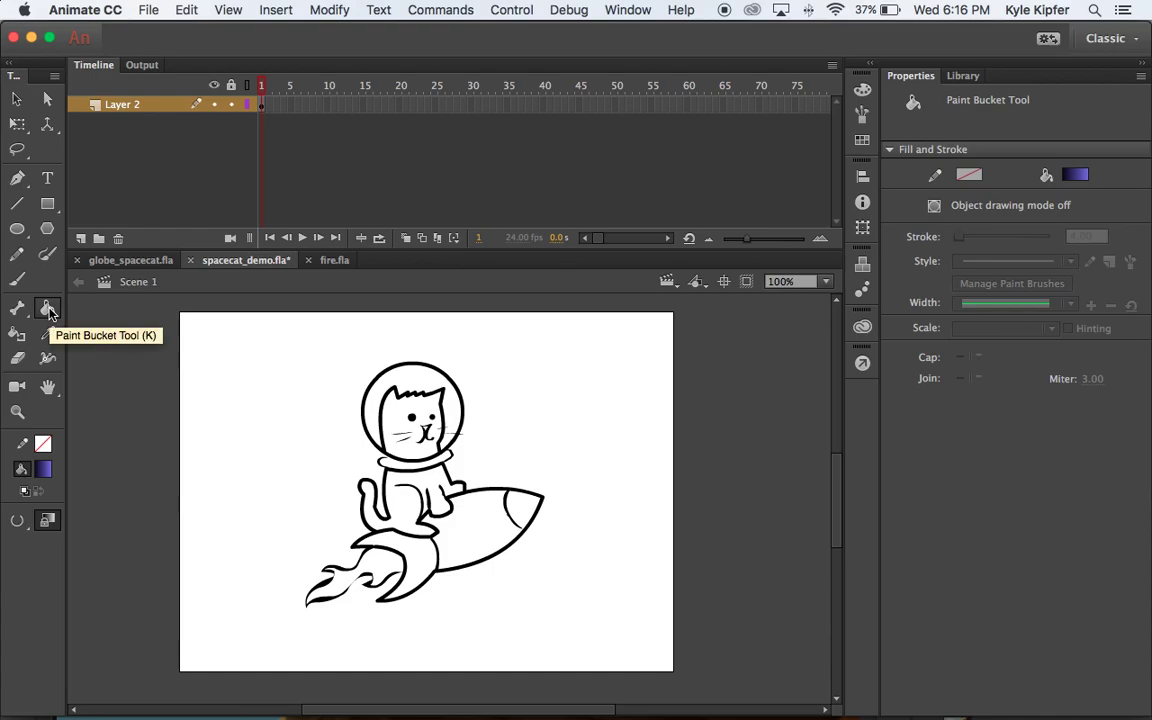
{"action": "left_click", "coordinate": [528, 511]}
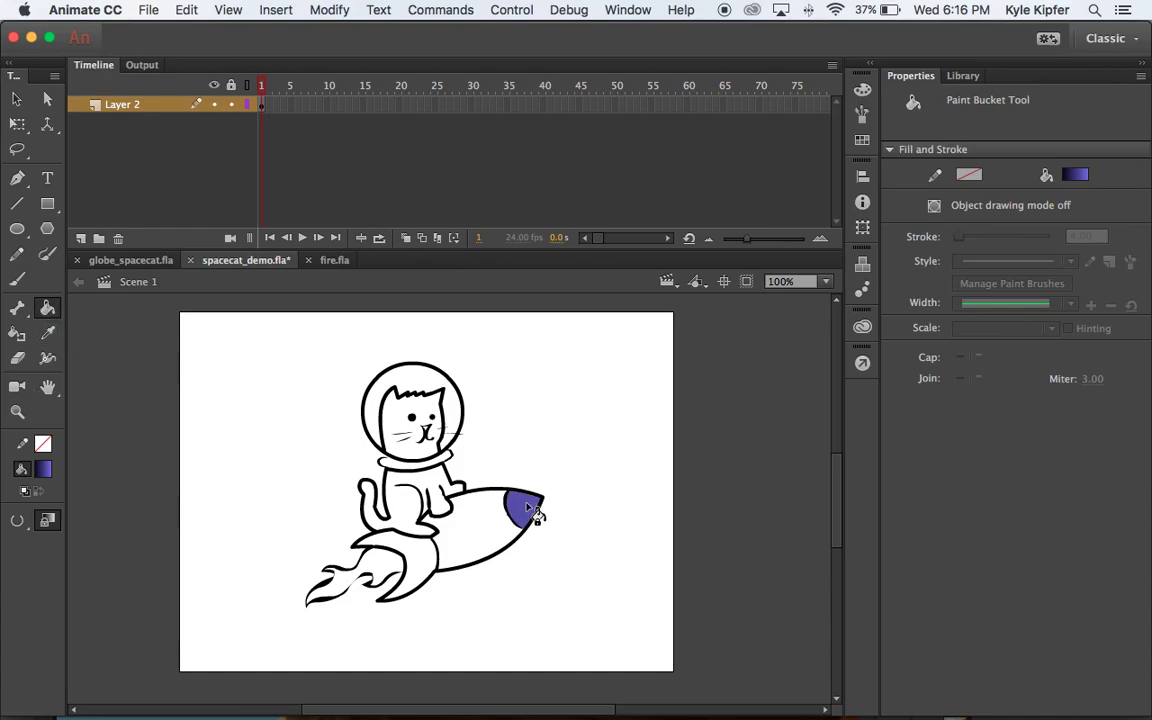
{"action": "left_click", "coordinate": [20, 127]}
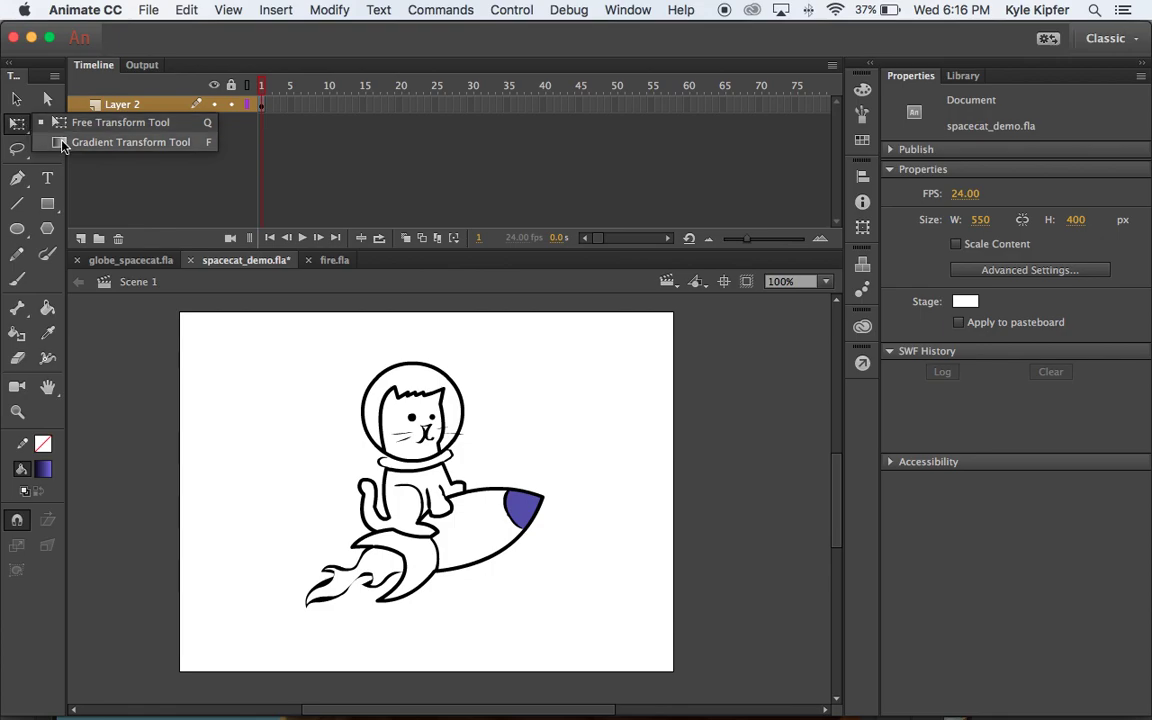
{"action": "left_click", "coordinate": [62, 145]}
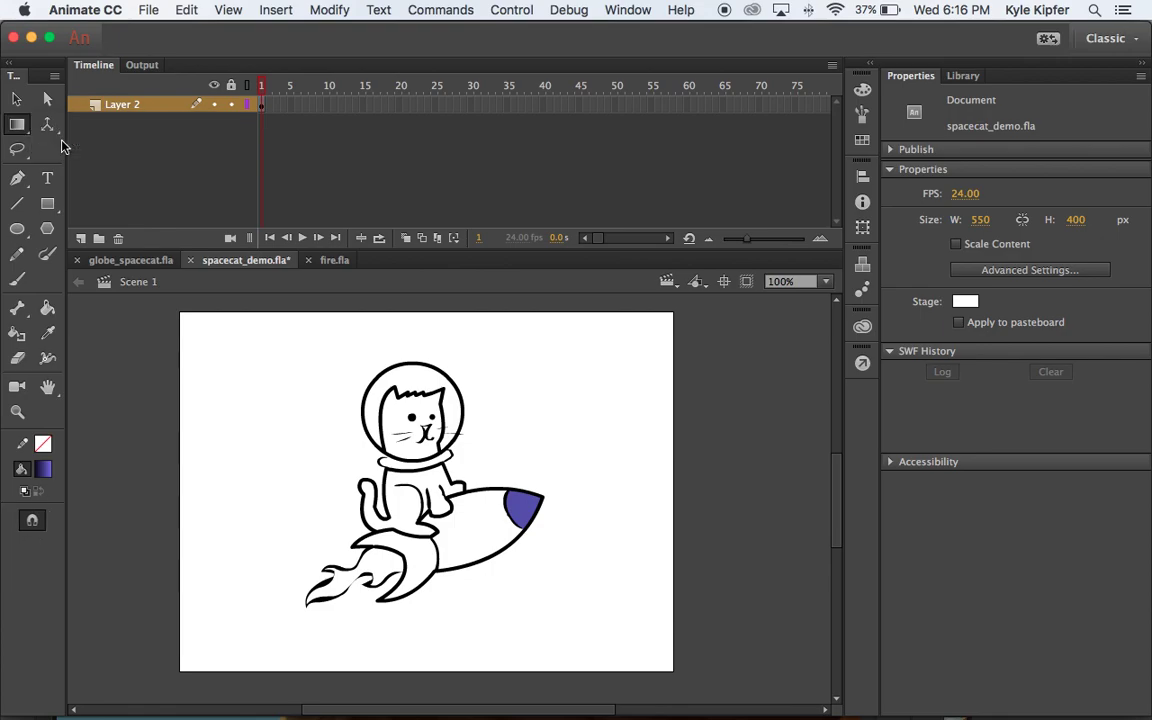
{"action": "left_click", "coordinate": [522, 512]}
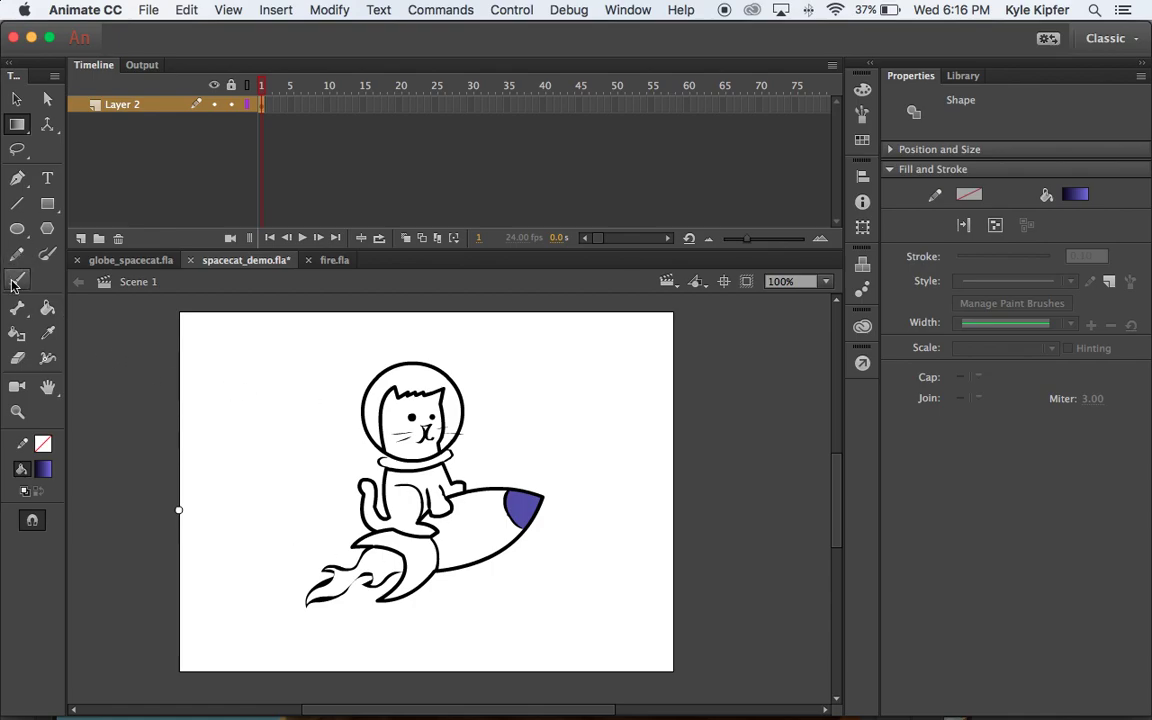
{"action": "left_click", "coordinate": [17, 411]}
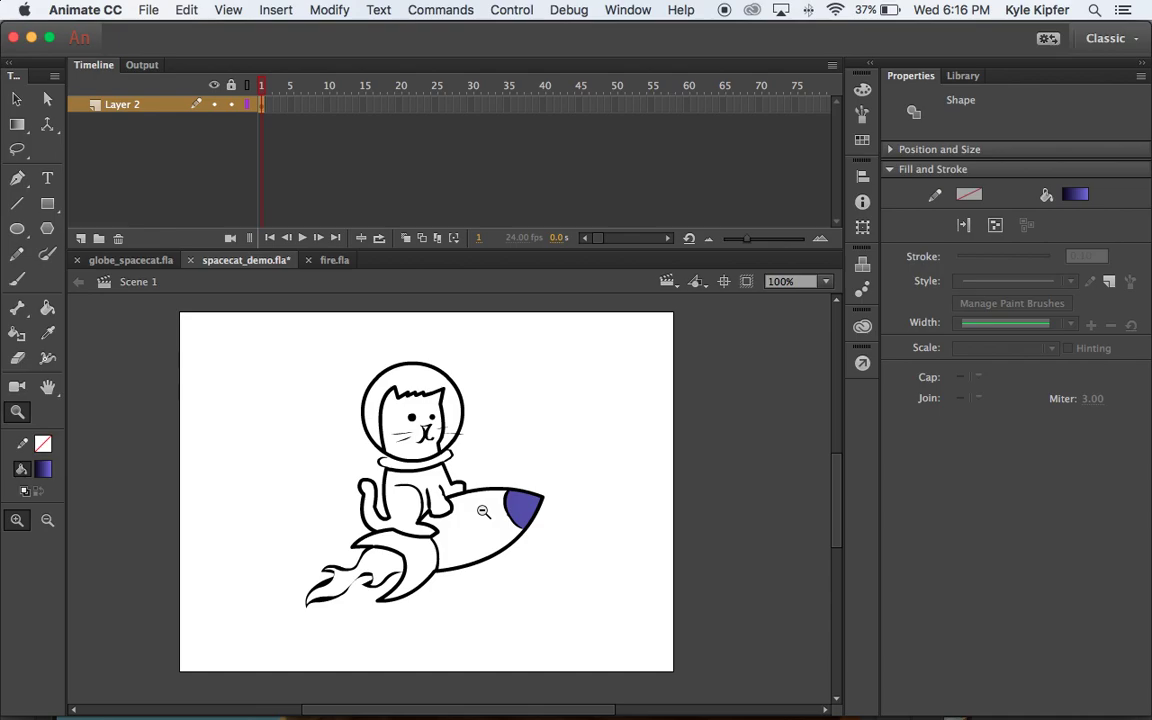
Move the nose-cone gradient's centre onto the cone and rotate it to run horizontally
{"action": "left_click", "coordinate": [483, 511], "text": "alt"}
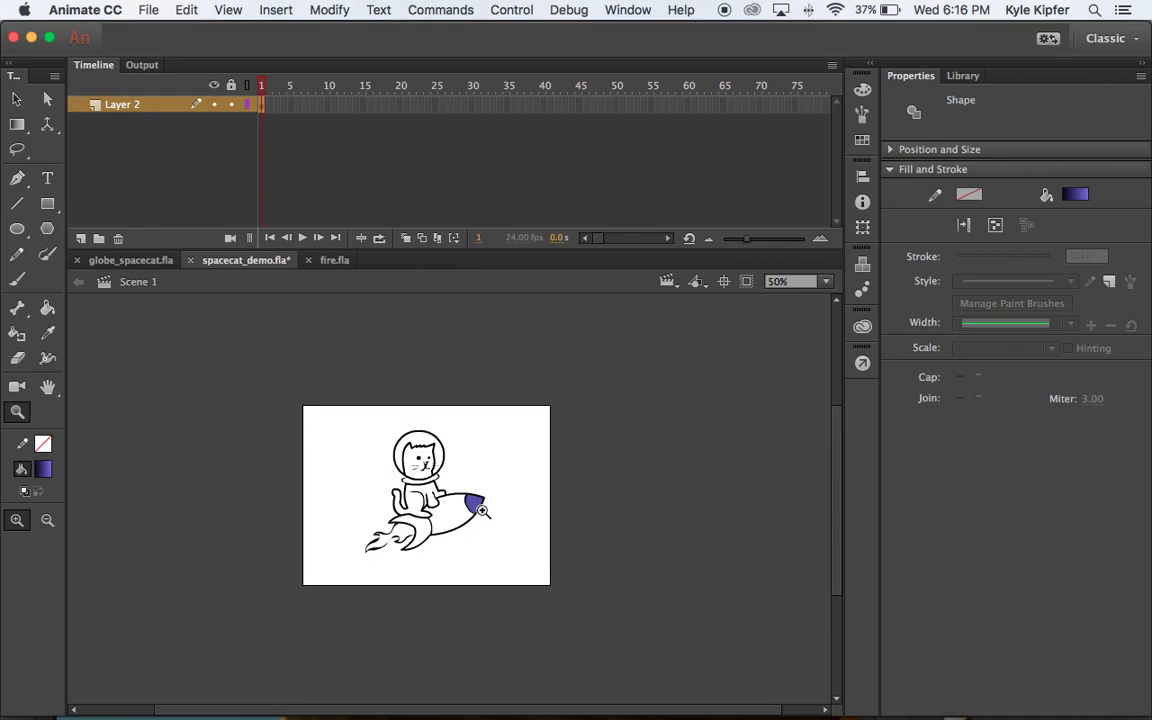
{"action": "left_click", "coordinate": [19, 124]}
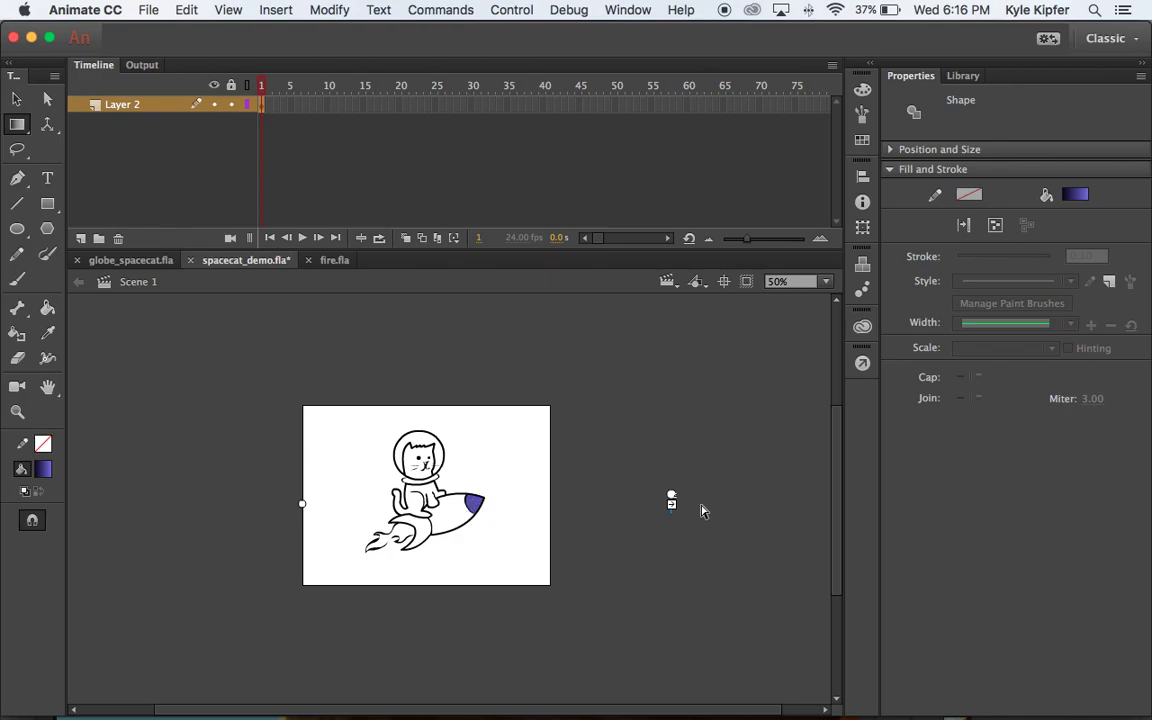
{"action": "mouse_move", "coordinate": [671, 497]}
{"action": "left_mouse_down"}
{"action": "mouse_move", "coordinate": [301, 501]}
{"action": "mouse_move", "coordinate": [474, 502]}
{"action": "left_mouse_up"}
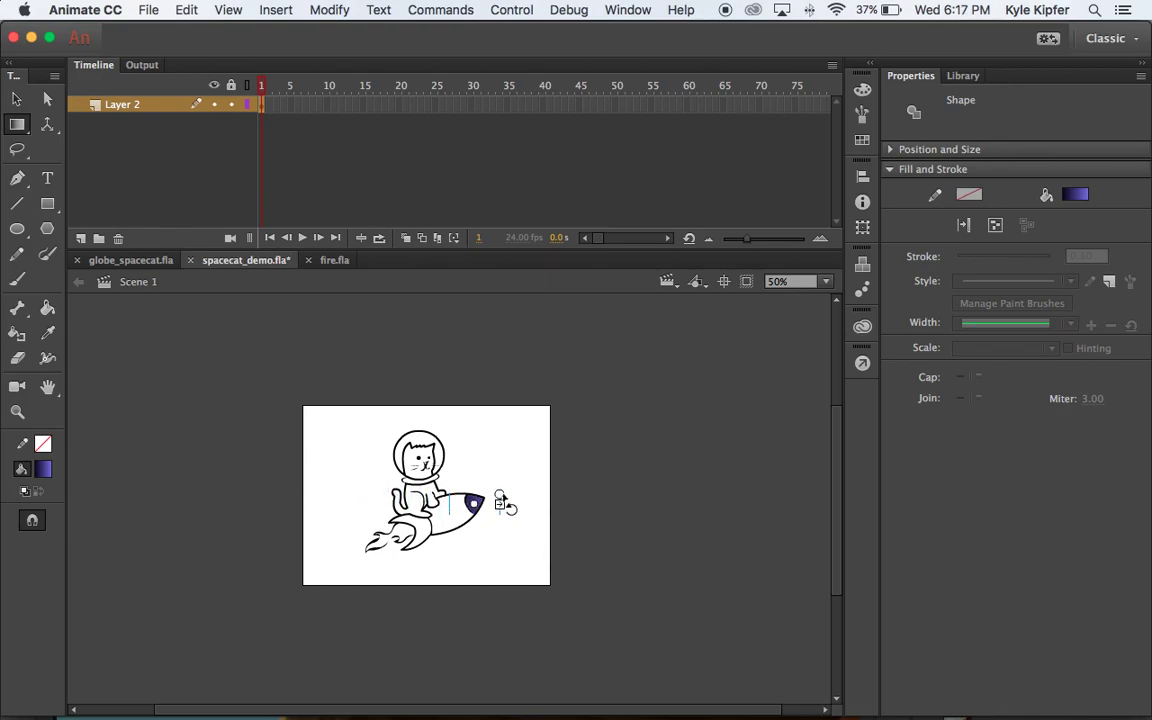
{"action": "left_click_drag", "start_coordinate": [503, 497], "coordinate": [465, 477]}
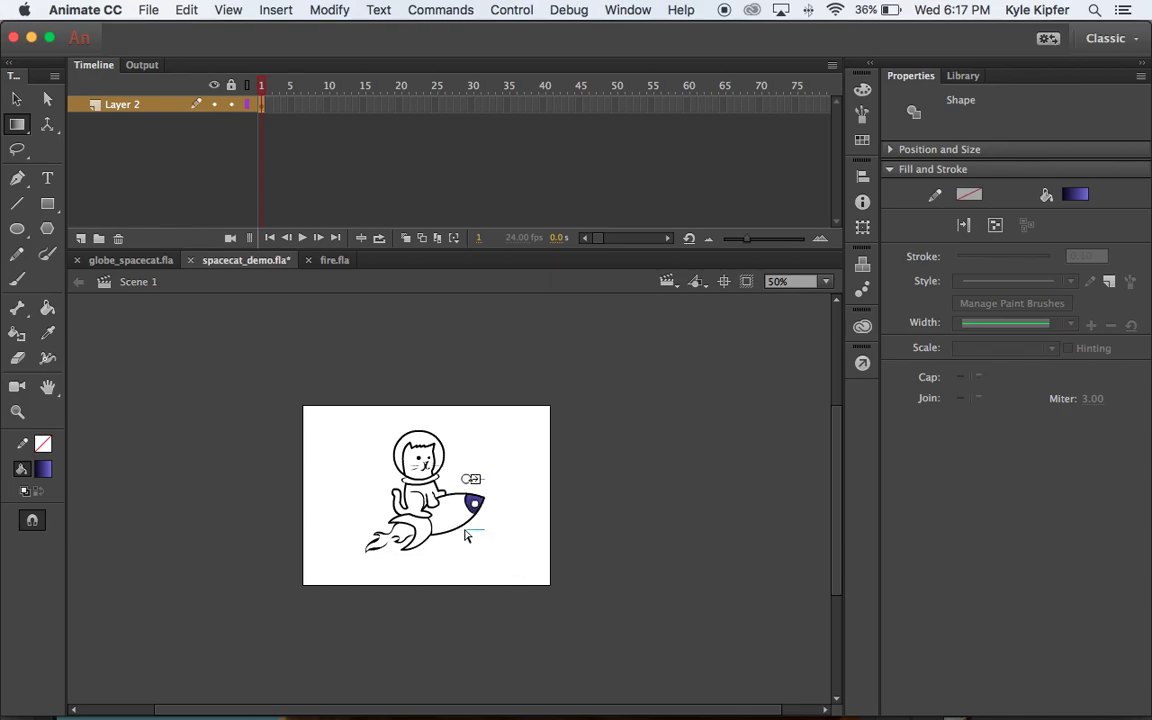
{"action": "left_click", "coordinate": [588, 476]}
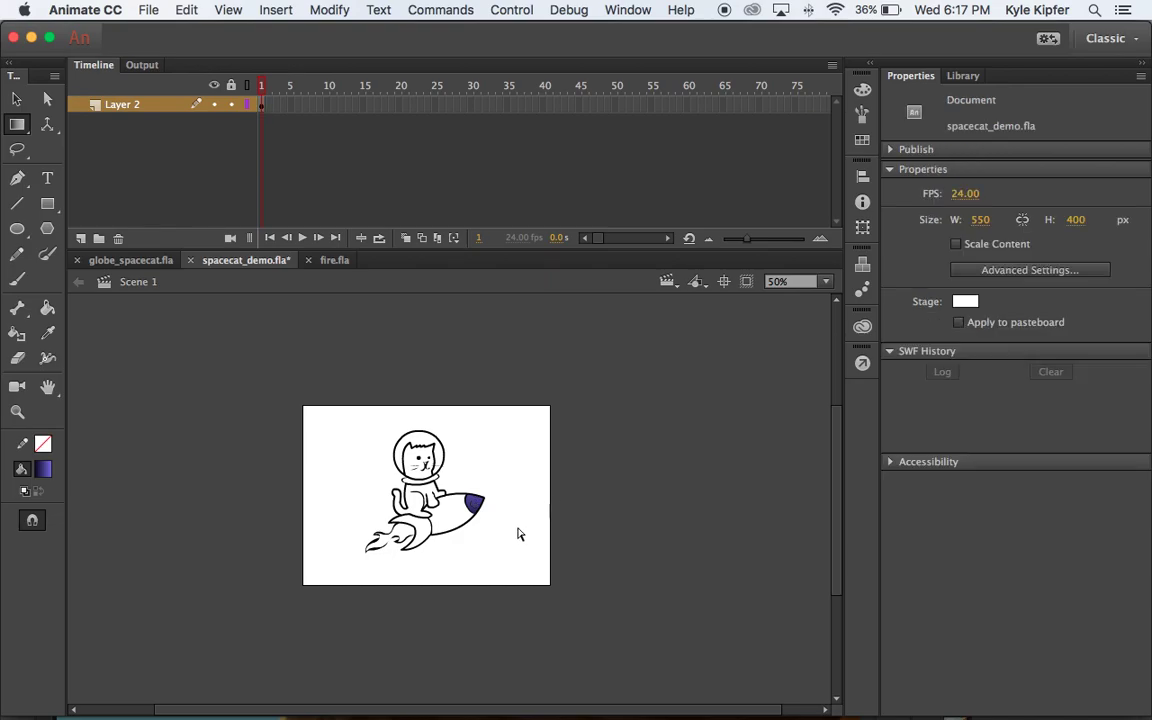
Zoom in on the rocket tip to check the shading, then zoom back out
{"action": "key", "text": "z"}
{"action": "left_click", "coordinate": [455, 510]}
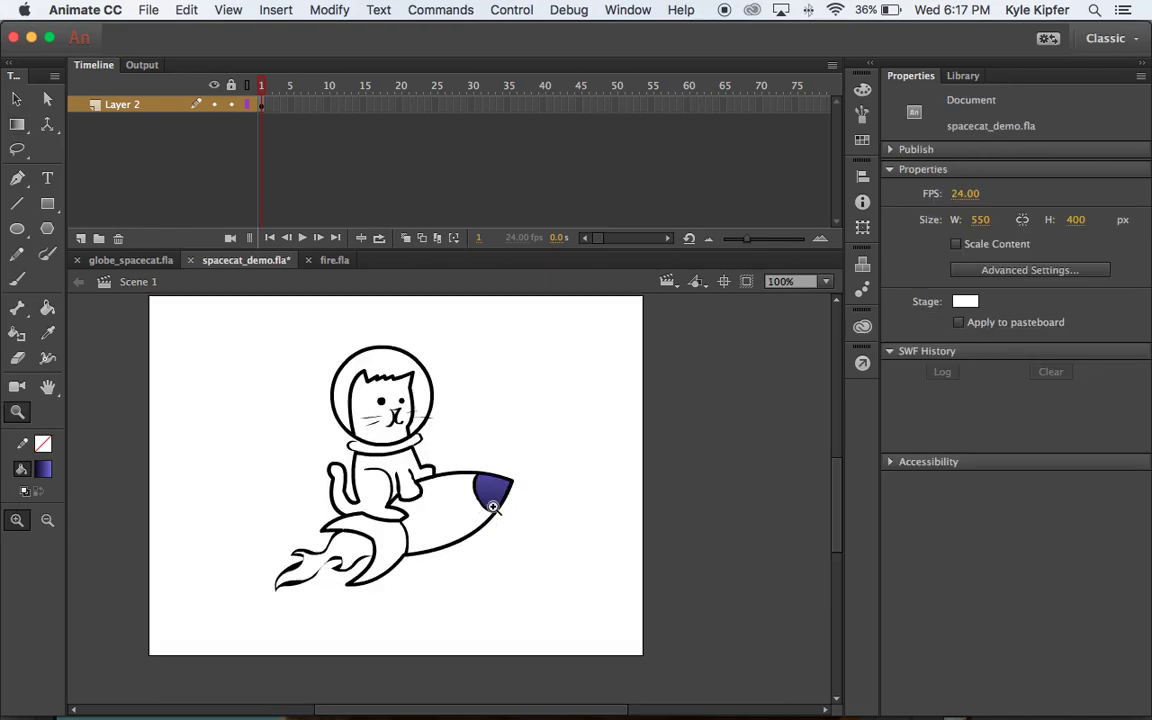
{"action": "left_click", "coordinate": [508, 518]}
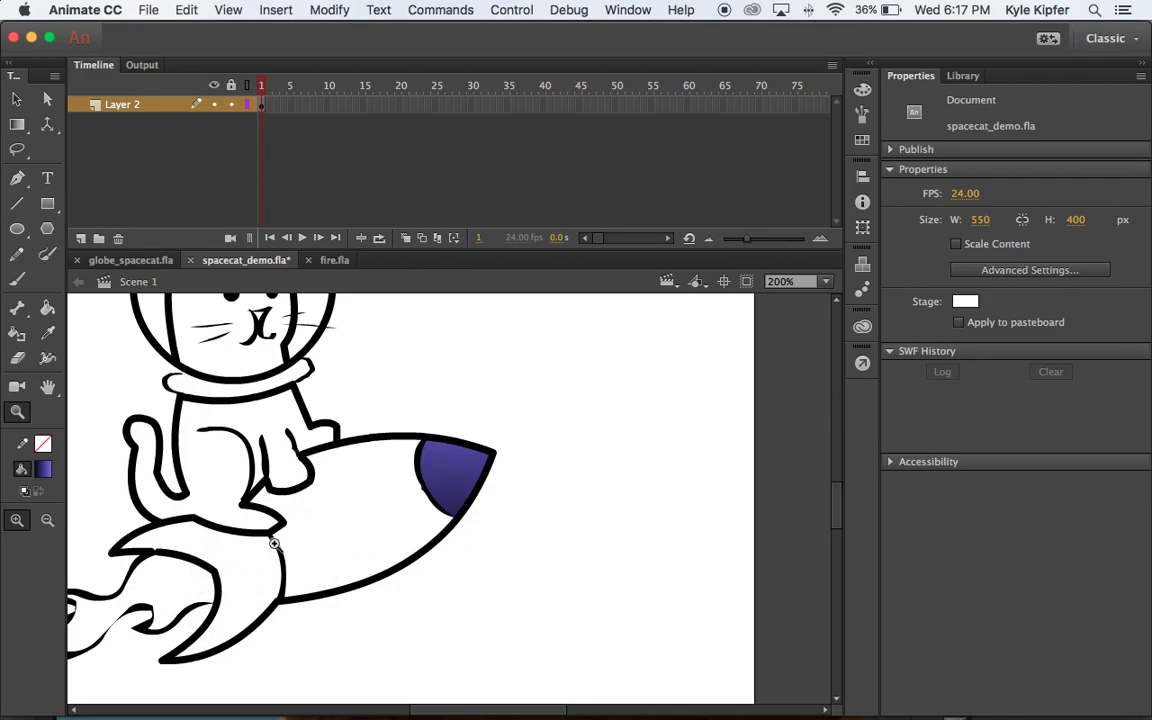
{"action": "left_click", "coordinate": [373, 524], "text": "alt"}
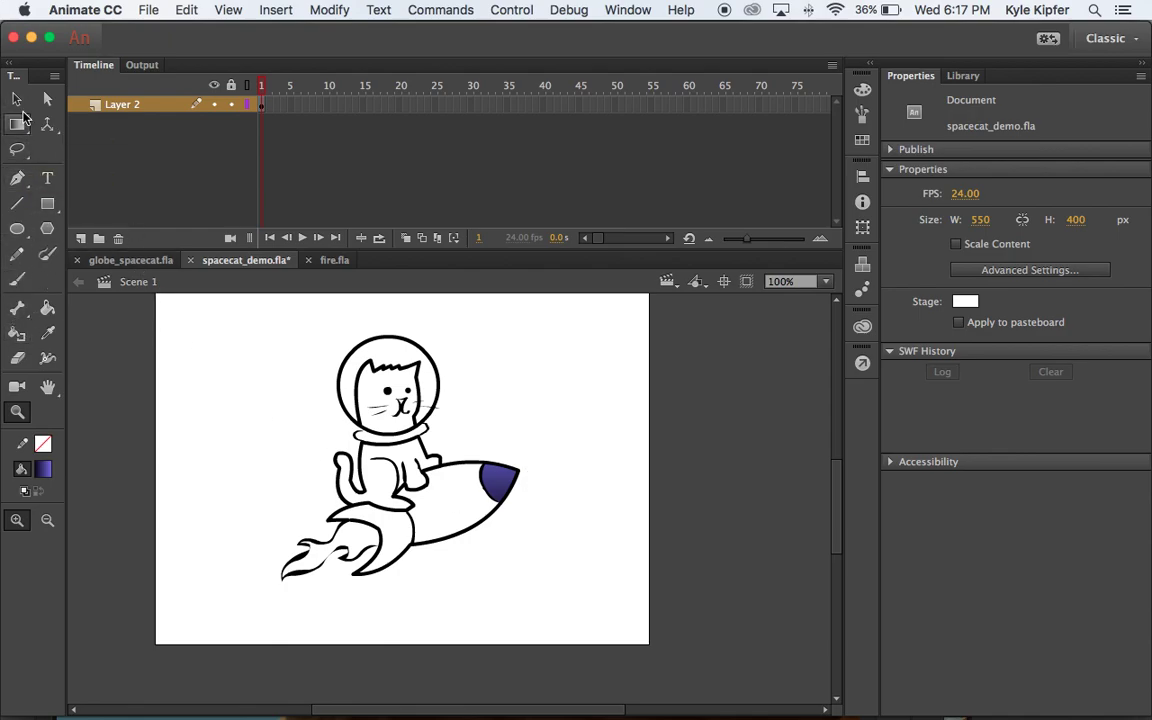
{"action": "left_click", "coordinate": [47, 303]}
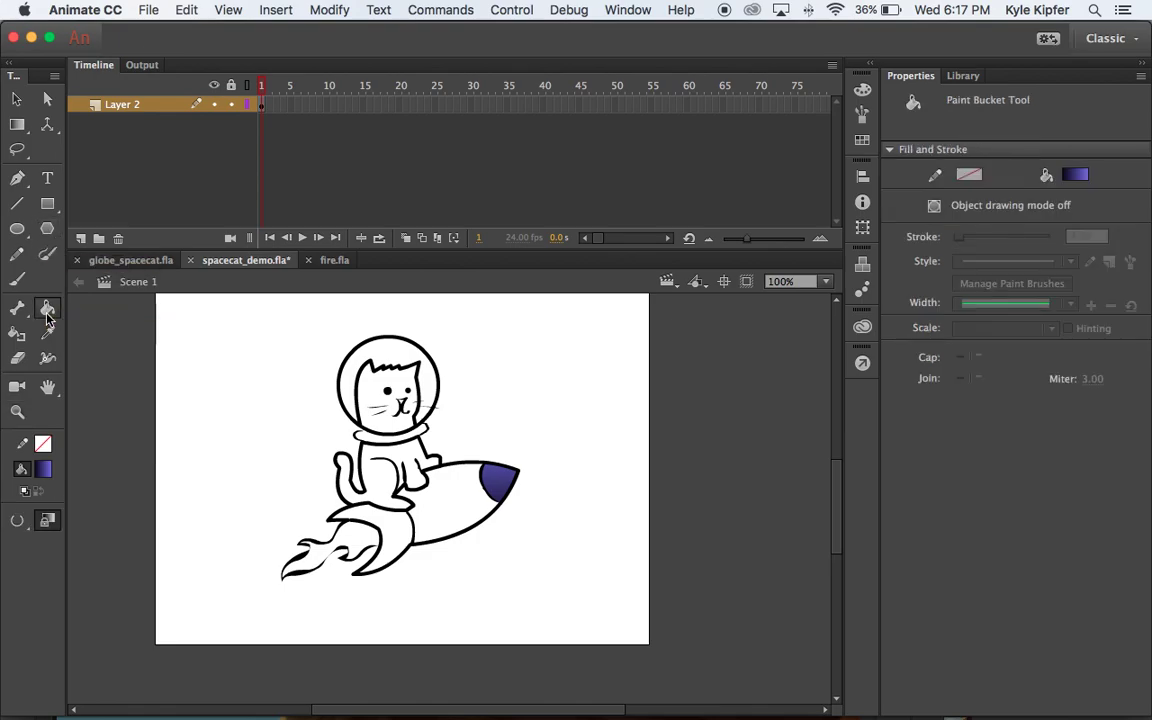
Fill the rocket's tail fin with the purple gradient and select it for adjustment
{"action": "left_click", "coordinate": [399, 539]}
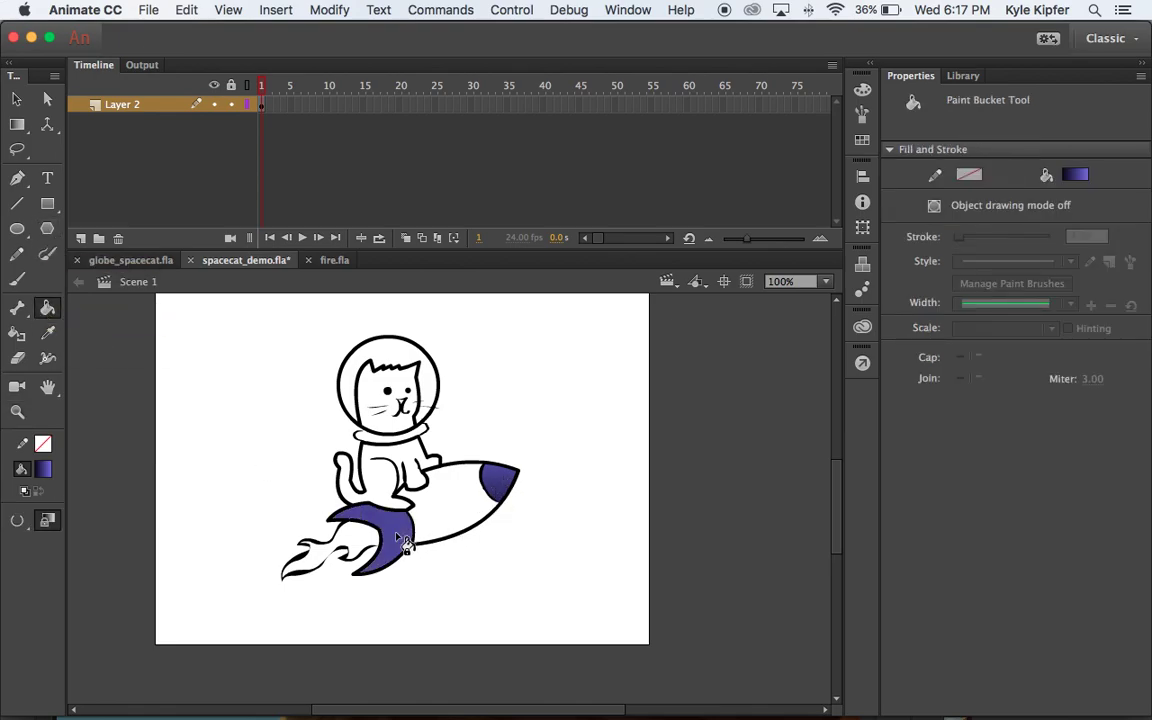
{"action": "left_click", "coordinate": [16, 125]}
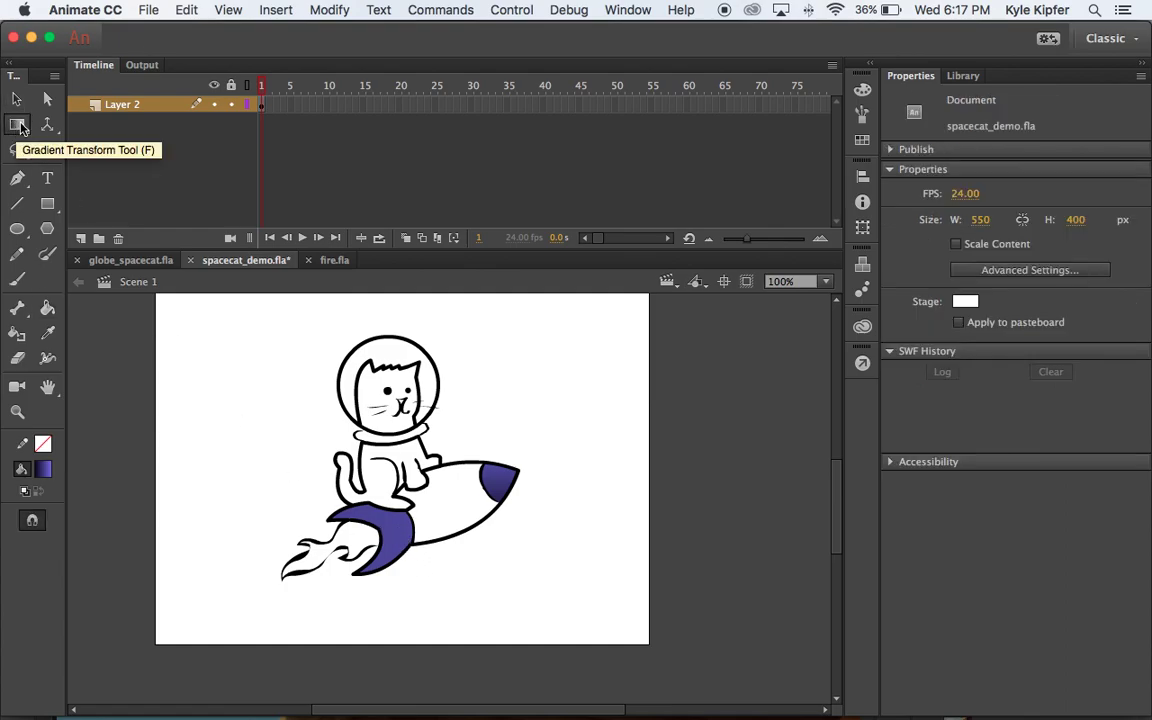
{"action": "left_click", "coordinate": [390, 540]}
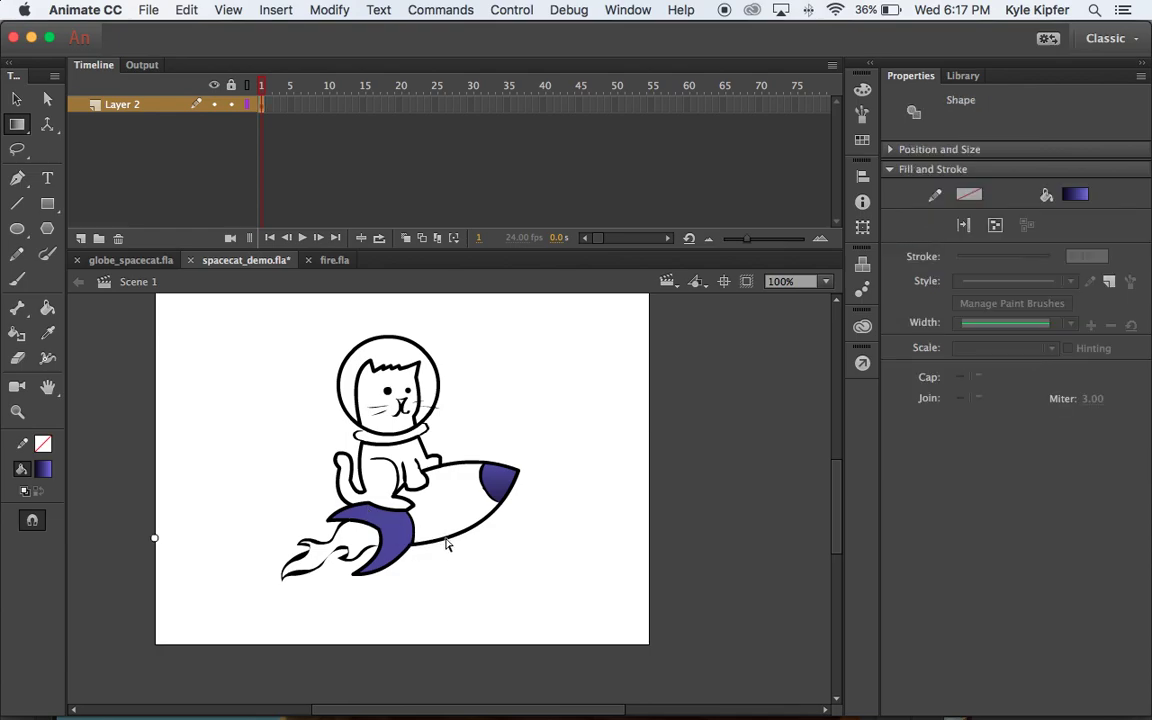
Narrow the tail gradient, centre it on the tail and rotate it a quarter turn
{"action": "scroll", "coordinate": [600, 536], "scroll_direction": "right", "scroll_amount": 5}
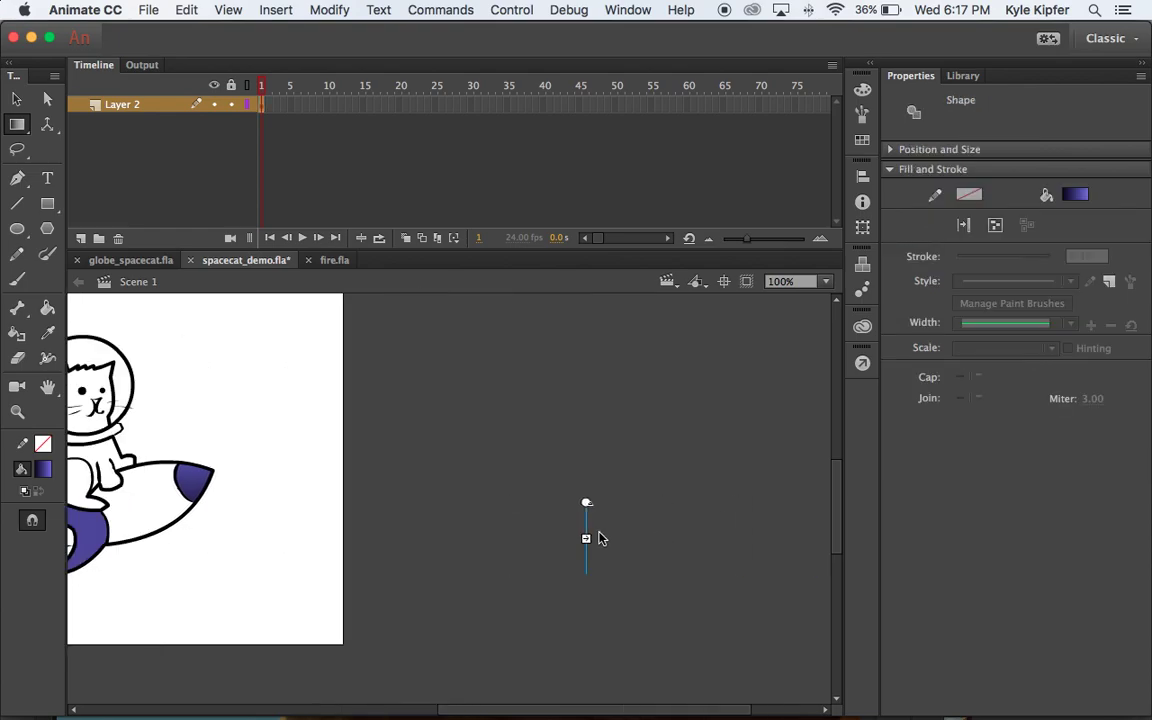
{"action": "scroll", "coordinate": [600, 538], "scroll_direction": "left", "scroll_amount": 8}
{"action": "scroll", "coordinate": [600, 538], "scroll_direction": "right", "scroll_amount": 3}
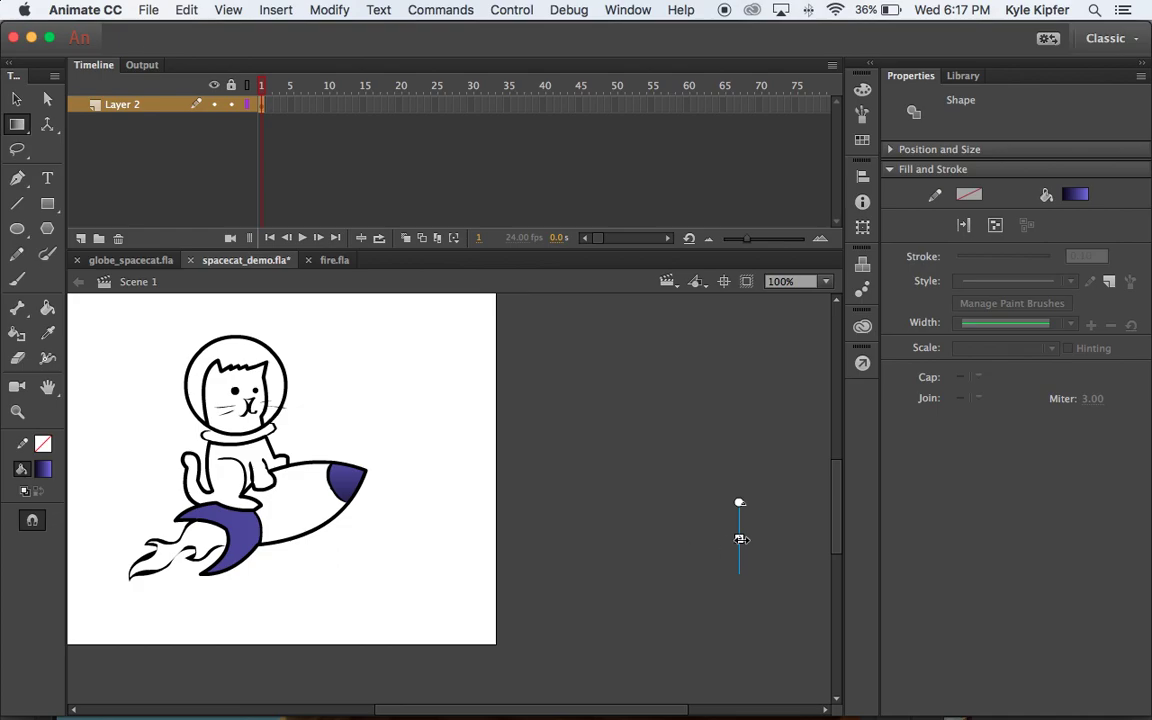
{"action": "left_click_drag", "start_coordinate": [739, 538], "coordinate": [164, 522]}
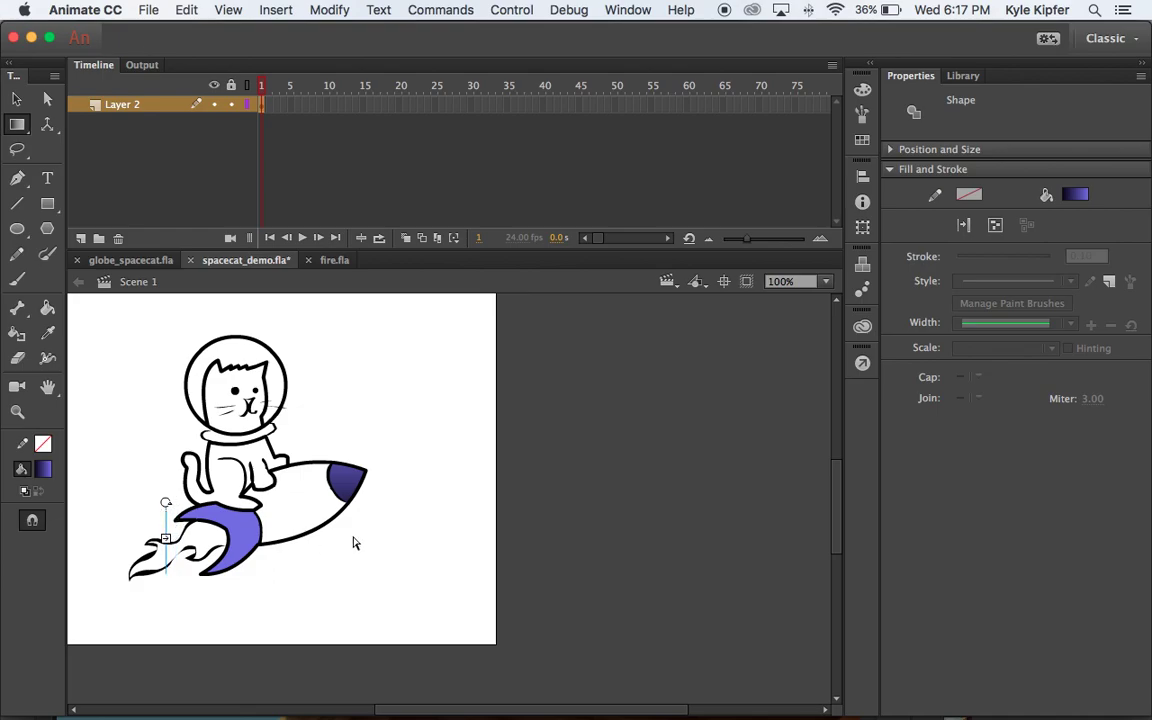
{"action": "scroll", "coordinate": [355, 543], "scroll_direction": "left", "scroll_amount": 5}
{"action": "left_click_drag", "start_coordinate": [318, 538], "coordinate": [220, 538]}
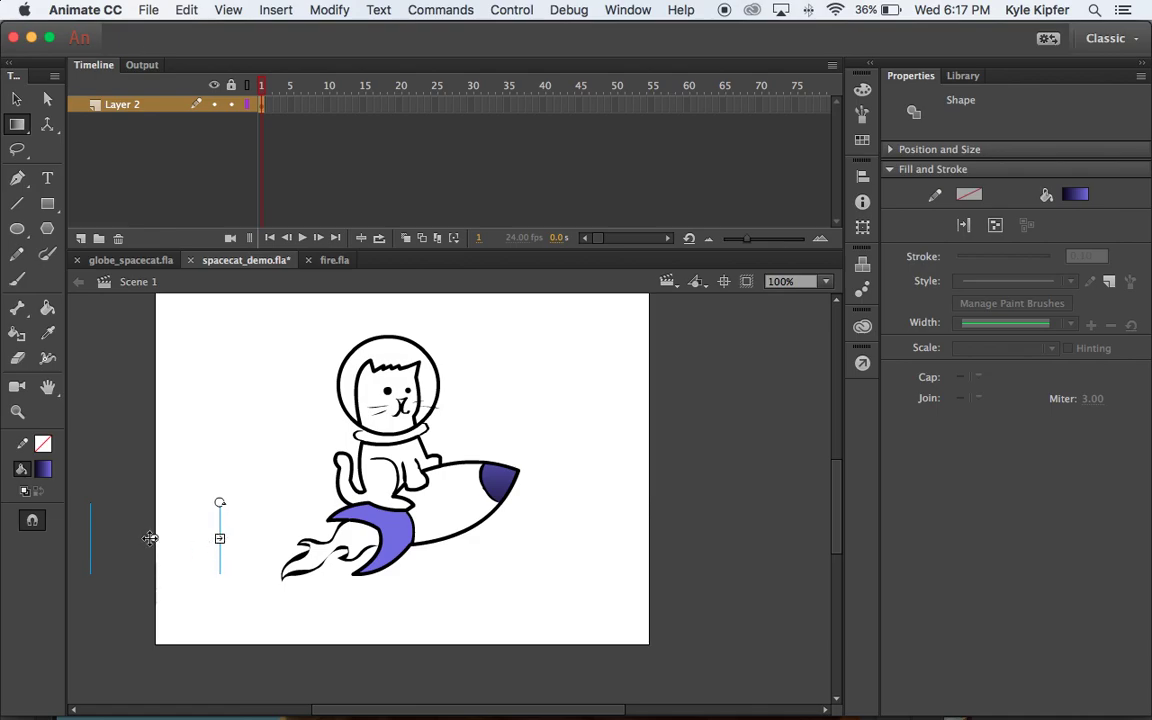
{"action": "left_click_drag", "start_coordinate": [155, 538], "coordinate": [382, 538]}
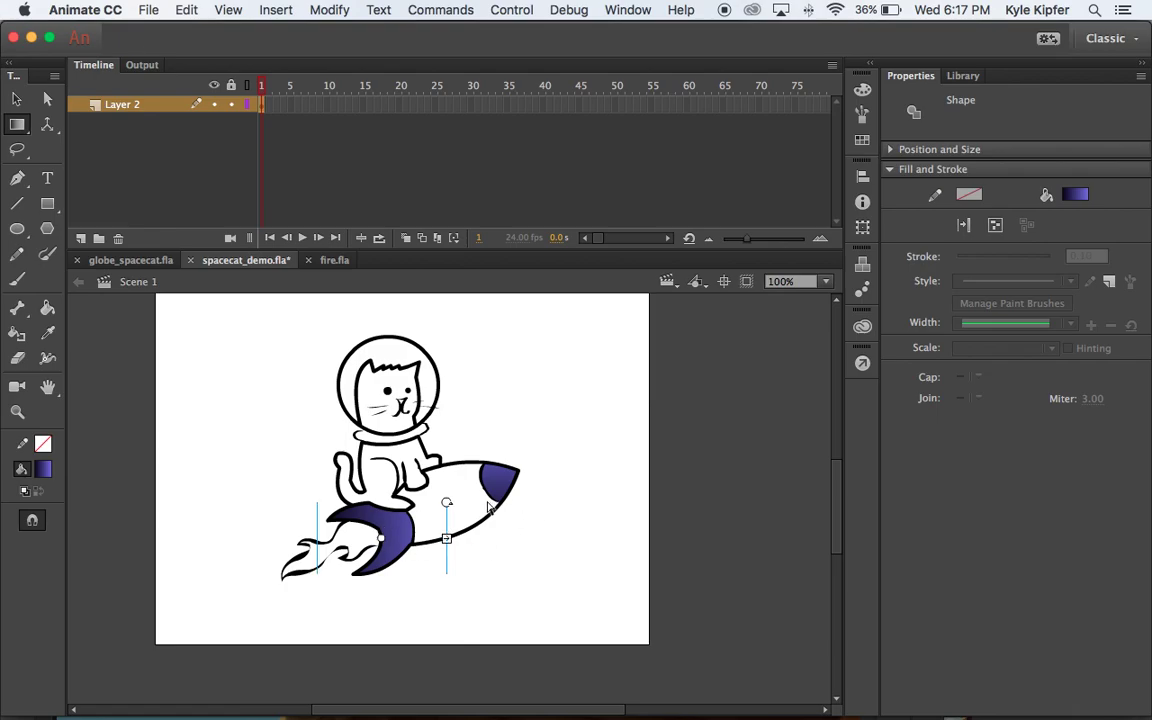
{"action": "mouse_move", "coordinate": [447, 503]}
{"action": "left_mouse_down"}
{"action": "mouse_move", "coordinate": [422, 472]}
{"action": "mouse_move", "coordinate": [382, 461]}
{"action": "mouse_move", "coordinate": [340, 470]}
{"action": "mouse_move", "coordinate": [351, 486]}
{"action": "left_mouse_up"}
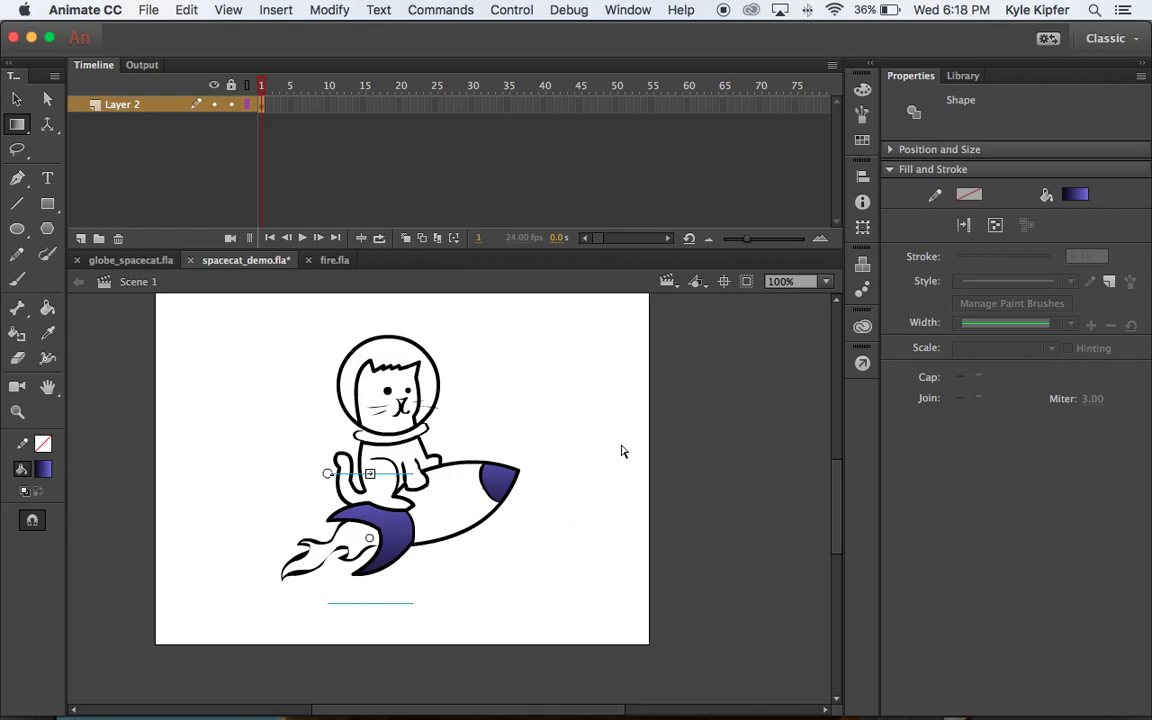
{"action": "key", "text": "v"}
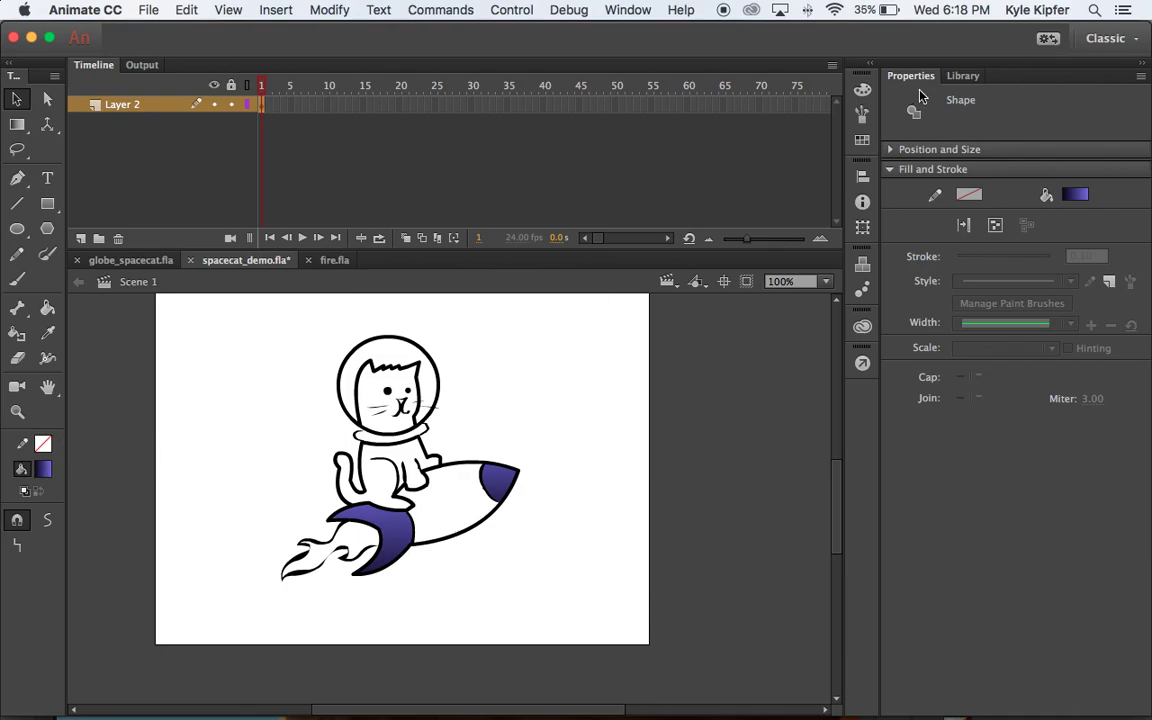
Try an olive end colour for the gradient, then undo it
{"action": "left_click", "coordinate": [862, 91]}
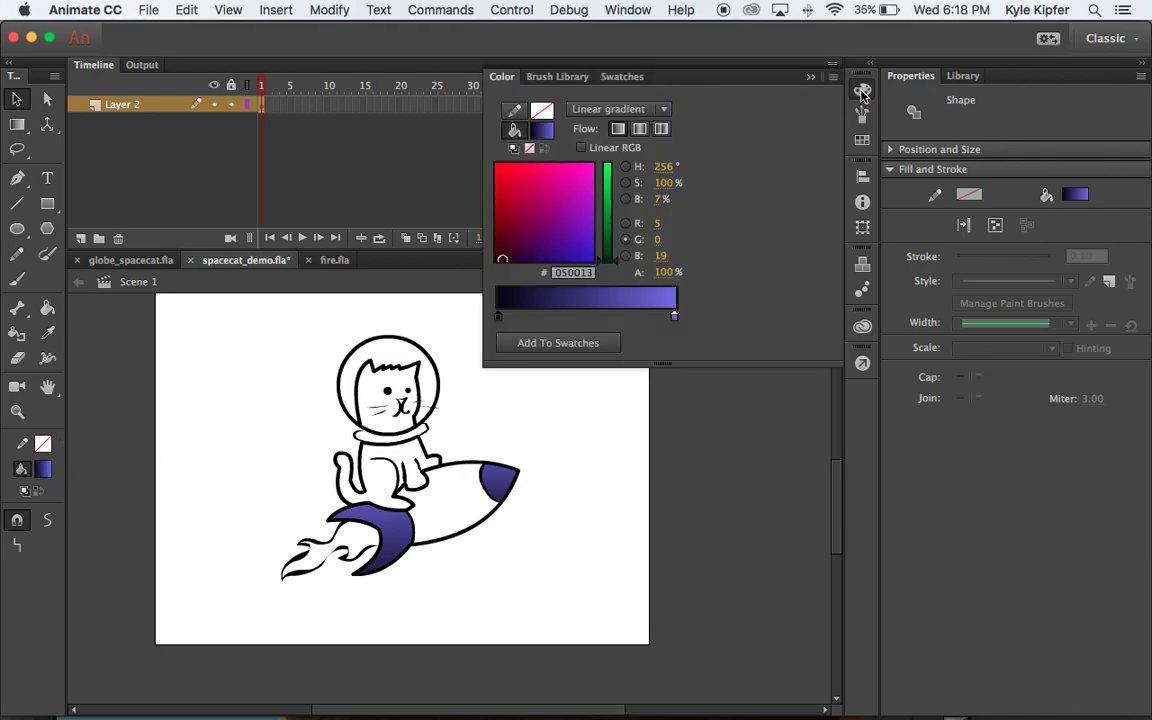
{"action": "left_click", "coordinate": [675, 318]}
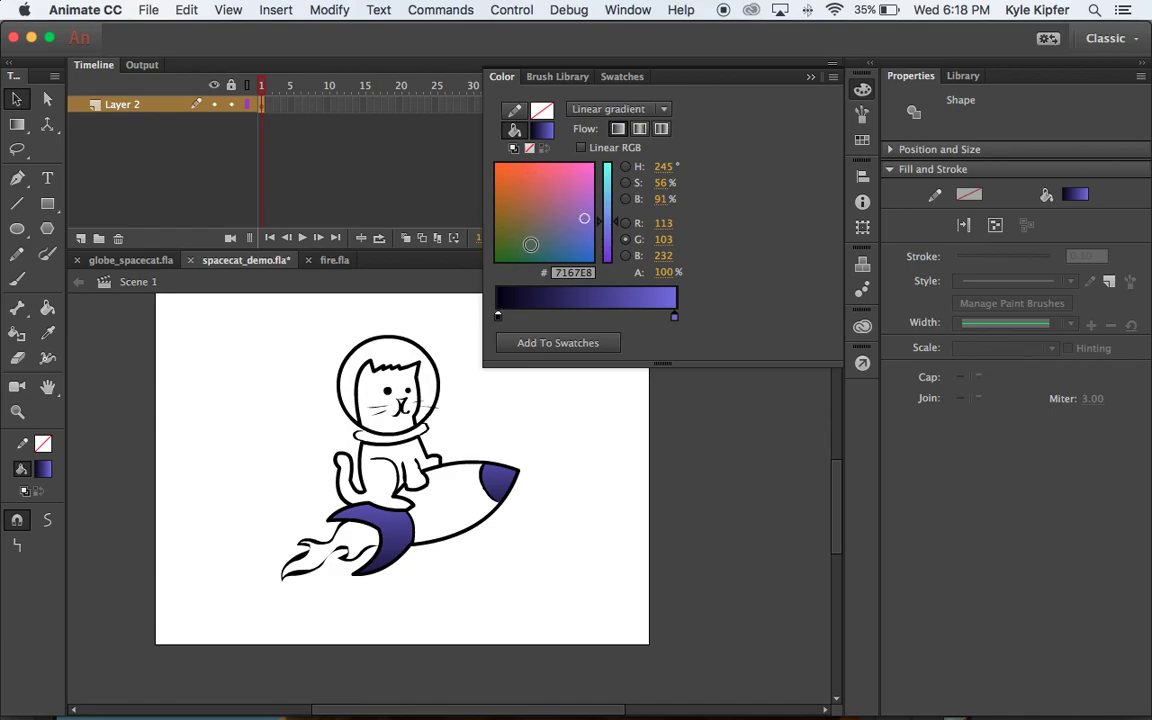
{"action": "left_click", "coordinate": [504, 226]}
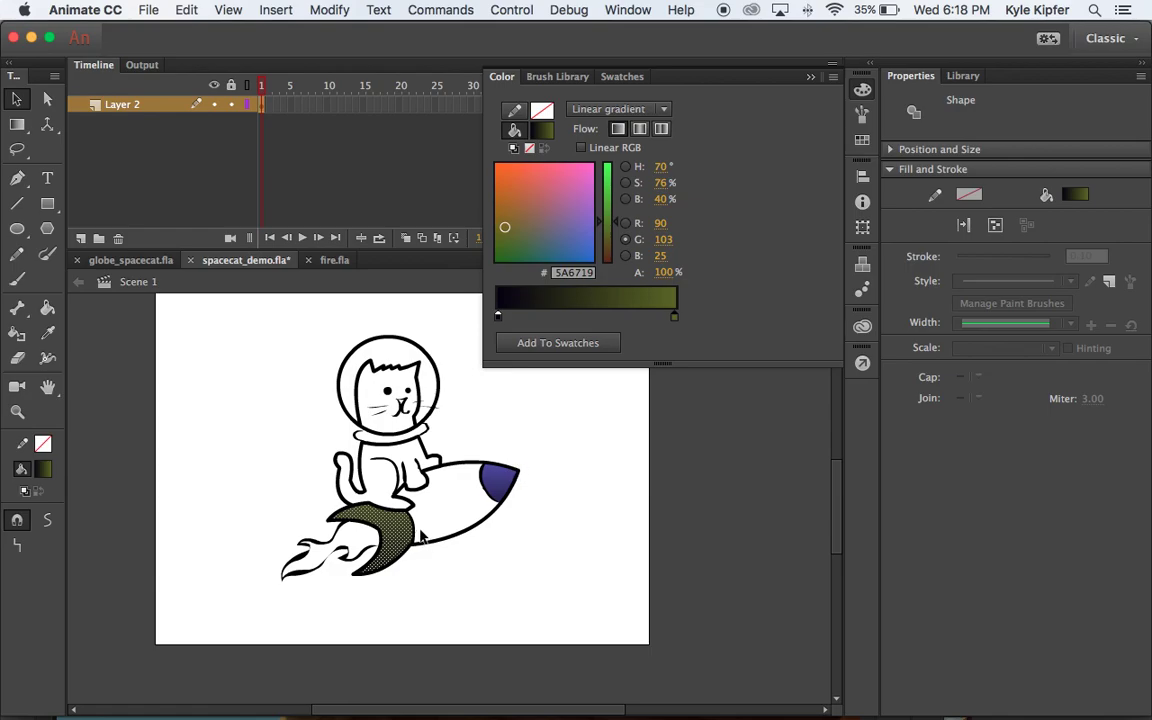
{"action": "key", "text": "super+z"}
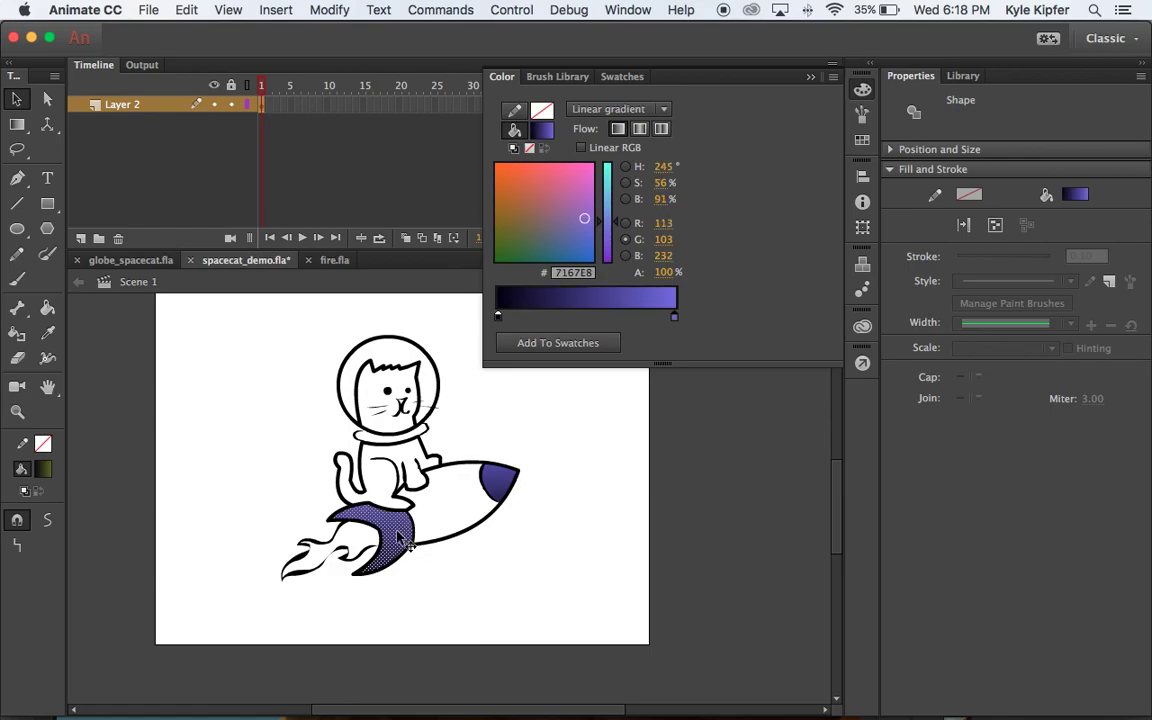
{"action": "left_click", "coordinate": [452, 470]}
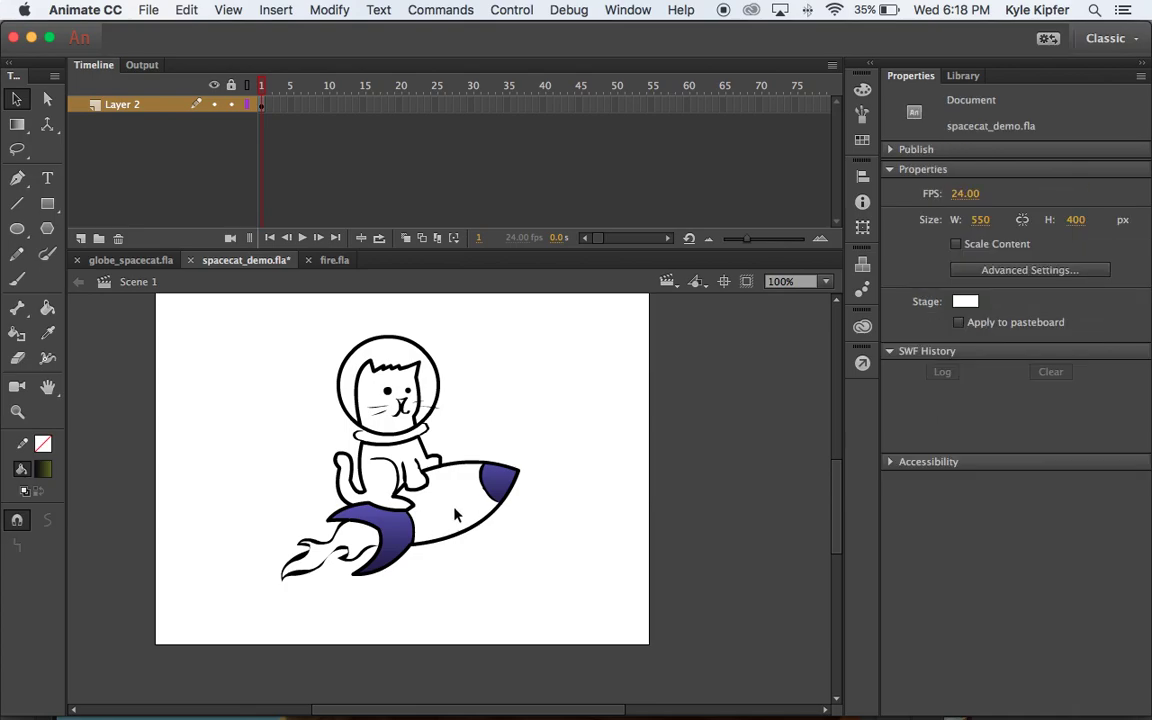
Set the gradient's end stop to green #5E913F and fill the rocket body with it
{"action": "left_click", "coordinate": [862, 92]}
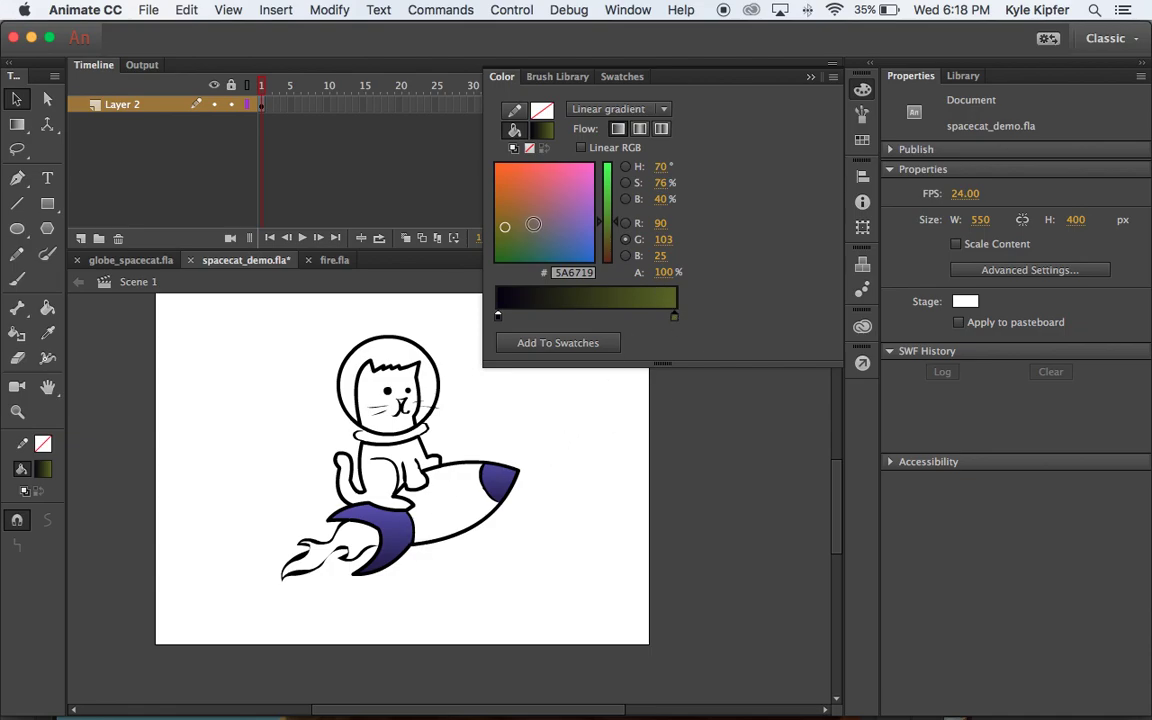
{"action": "left_click", "coordinate": [501, 214]}
{"action": "mouse_move", "coordinate": [502, 214]}
{"action": "left_mouse_down"}
{"action": "mouse_move", "coordinate": [525, 211]}
{"action": "mouse_move", "coordinate": [519, 225]}
{"action": "left_mouse_up"}
{"action": "left_click_drag", "start_coordinate": [619, 227], "coordinate": [619, 210]}
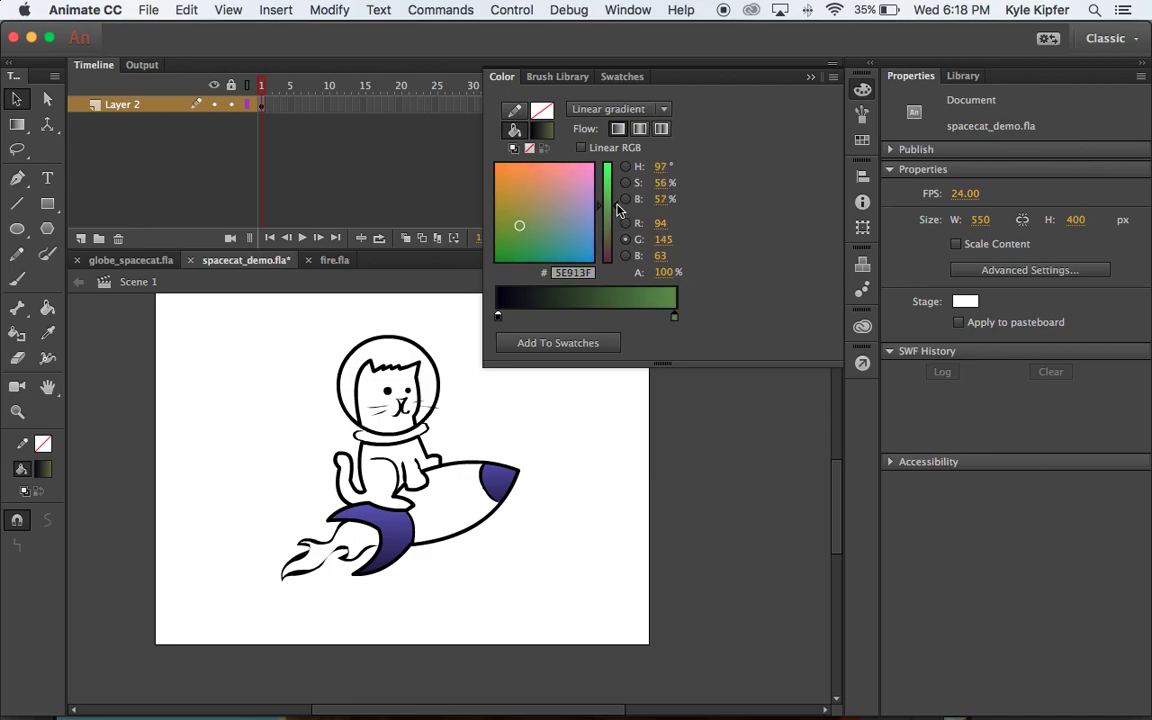
{"action": "left_click", "coordinate": [604, 465]}
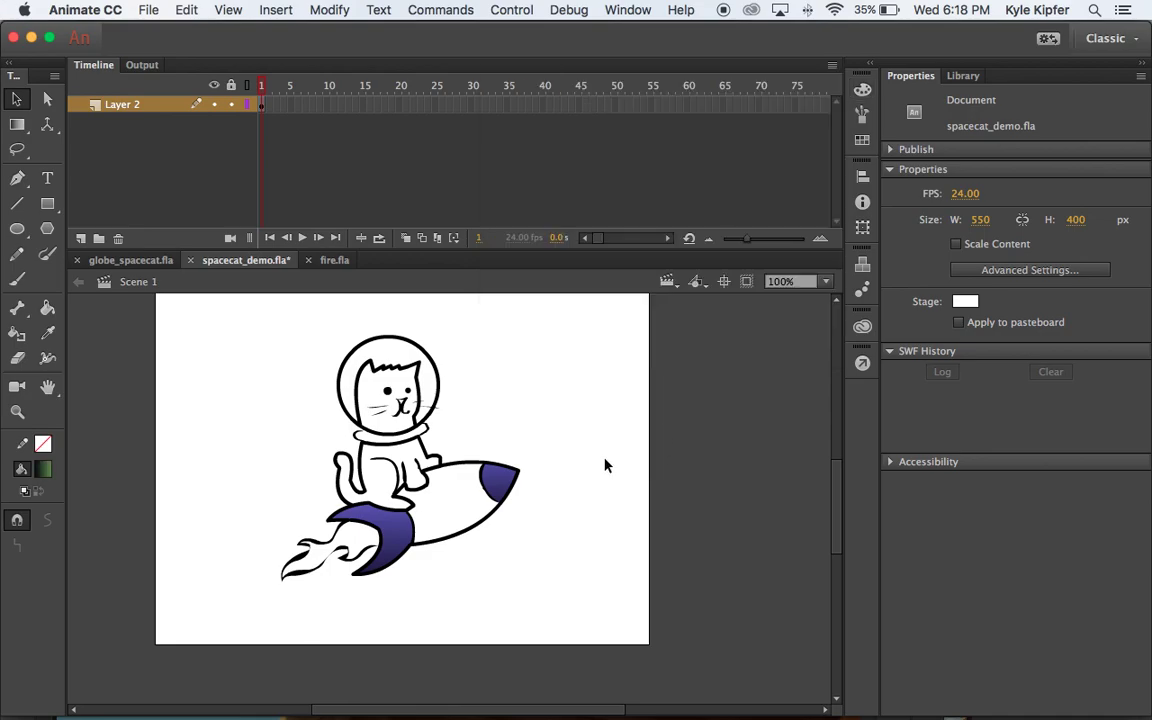
{"action": "left_click", "coordinate": [47, 308]}
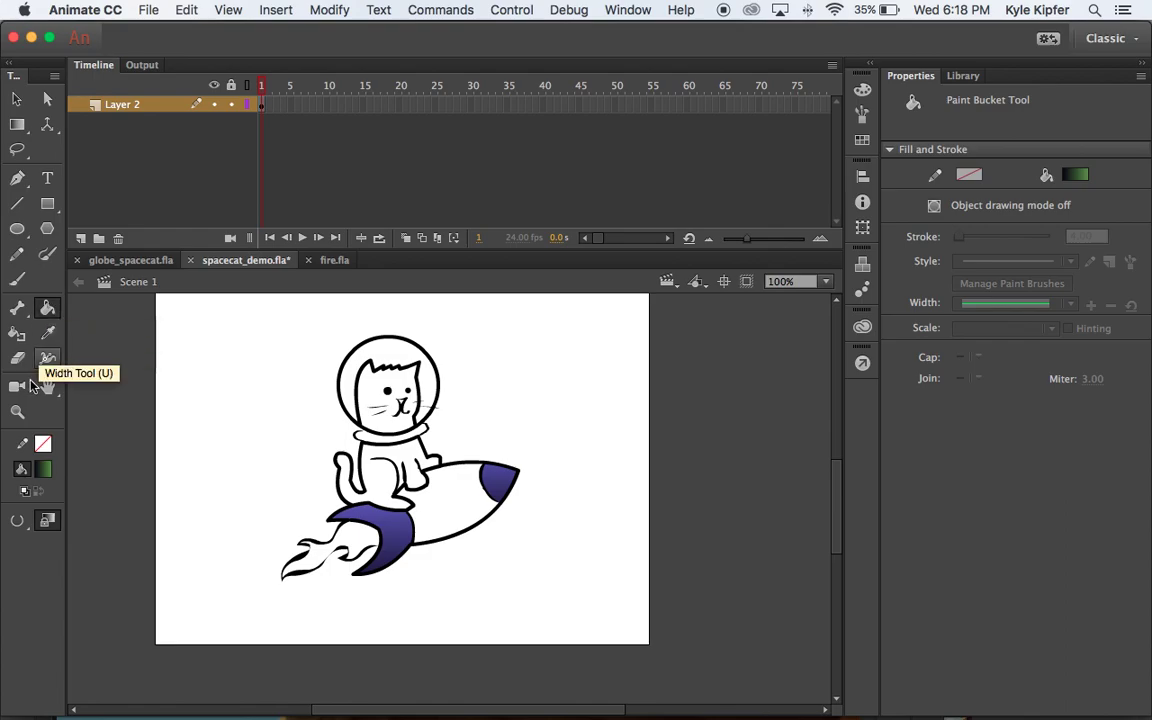
{"action": "left_click", "coordinate": [453, 497]}
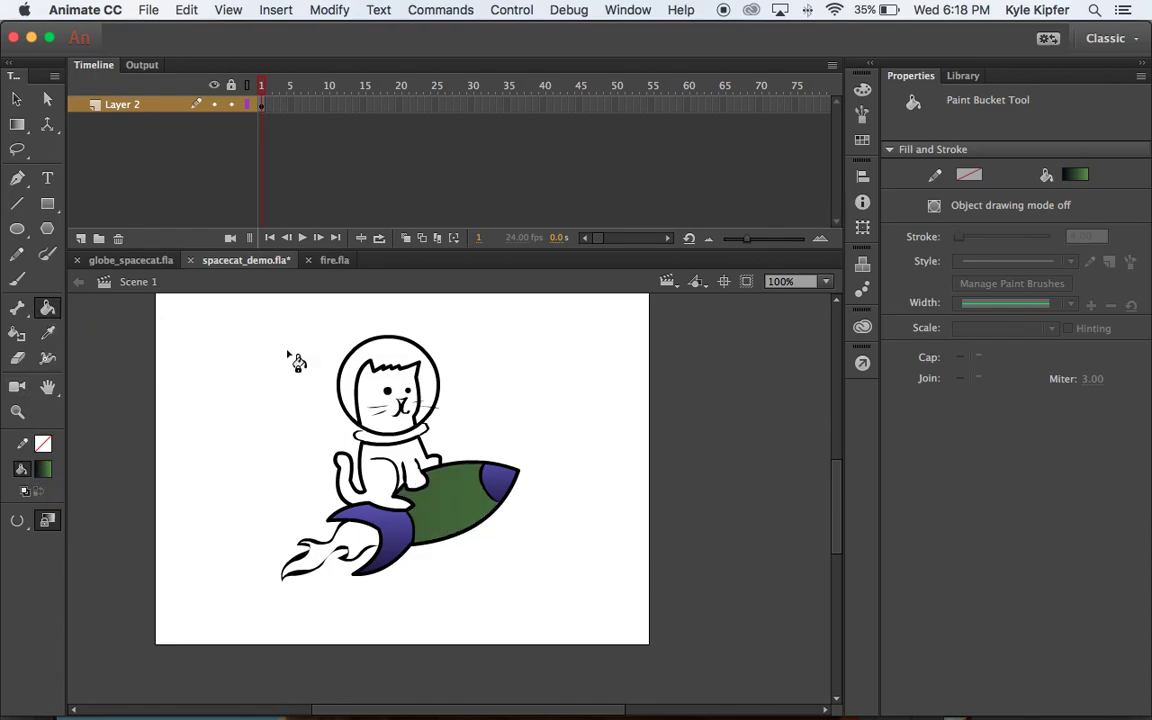
Centre the rocket body's gradient on the body and rotate it a quarter turn
{"action": "left_click", "coordinate": [22, 125]}
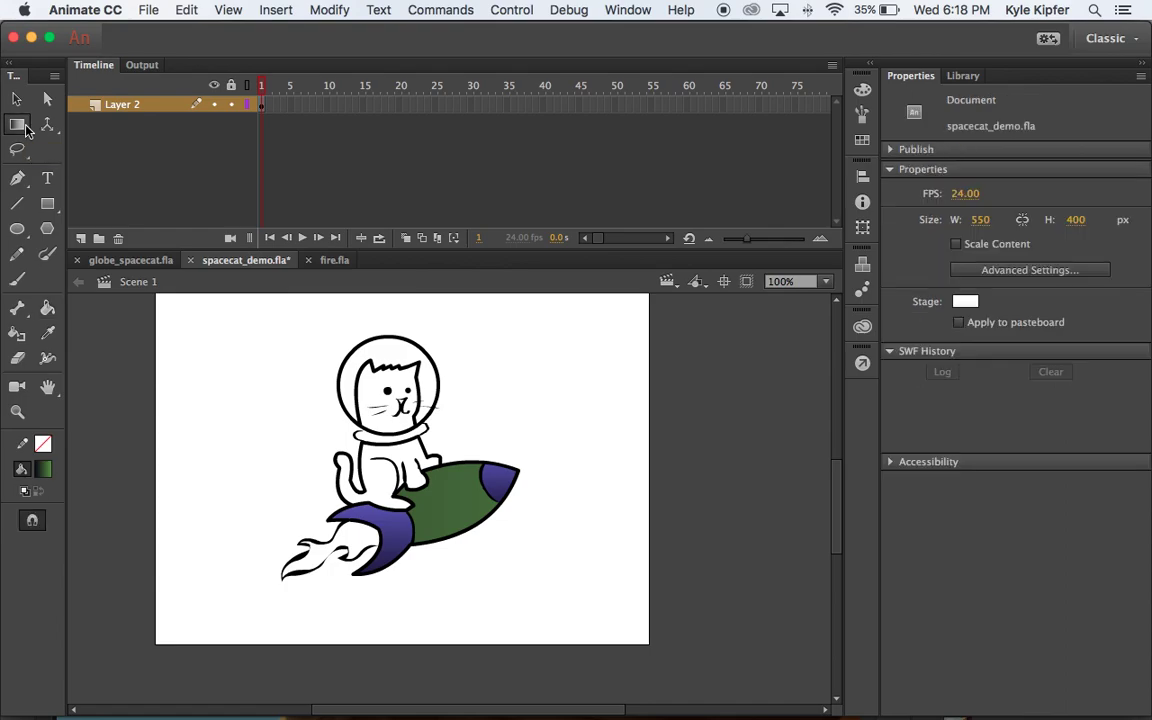
{"action": "left_click", "coordinate": [453, 496]}
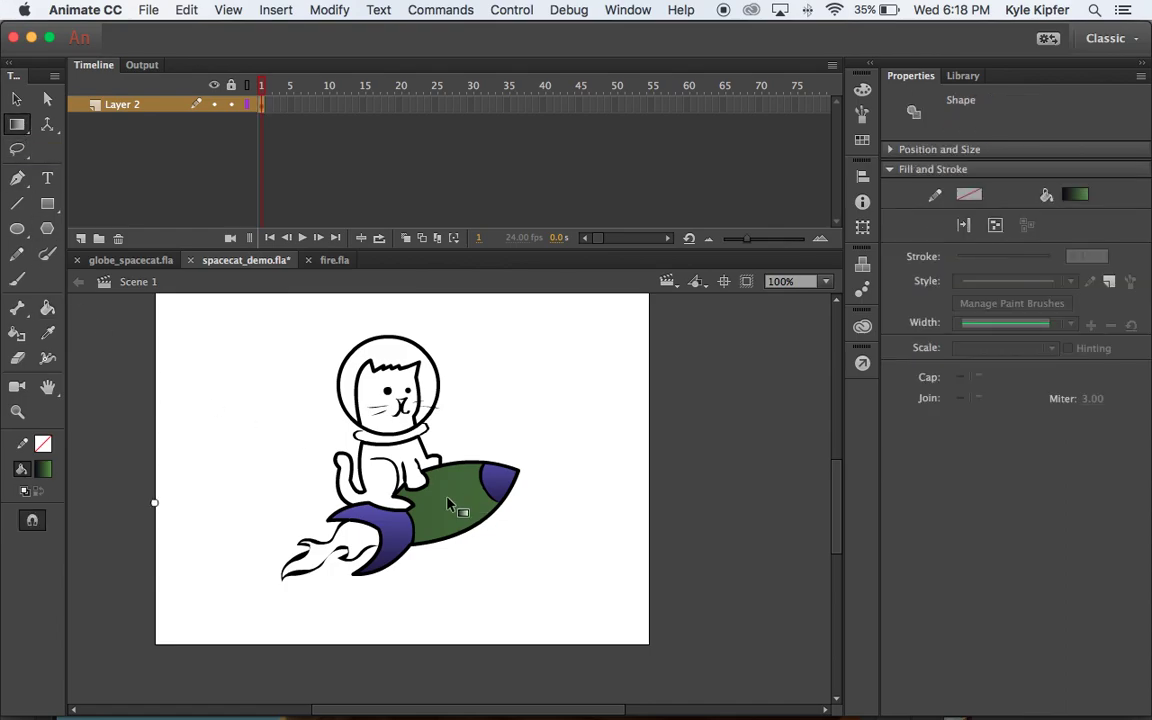
{"action": "scroll", "coordinate": [541, 516], "scroll_direction": "right", "scroll_amount": 3}
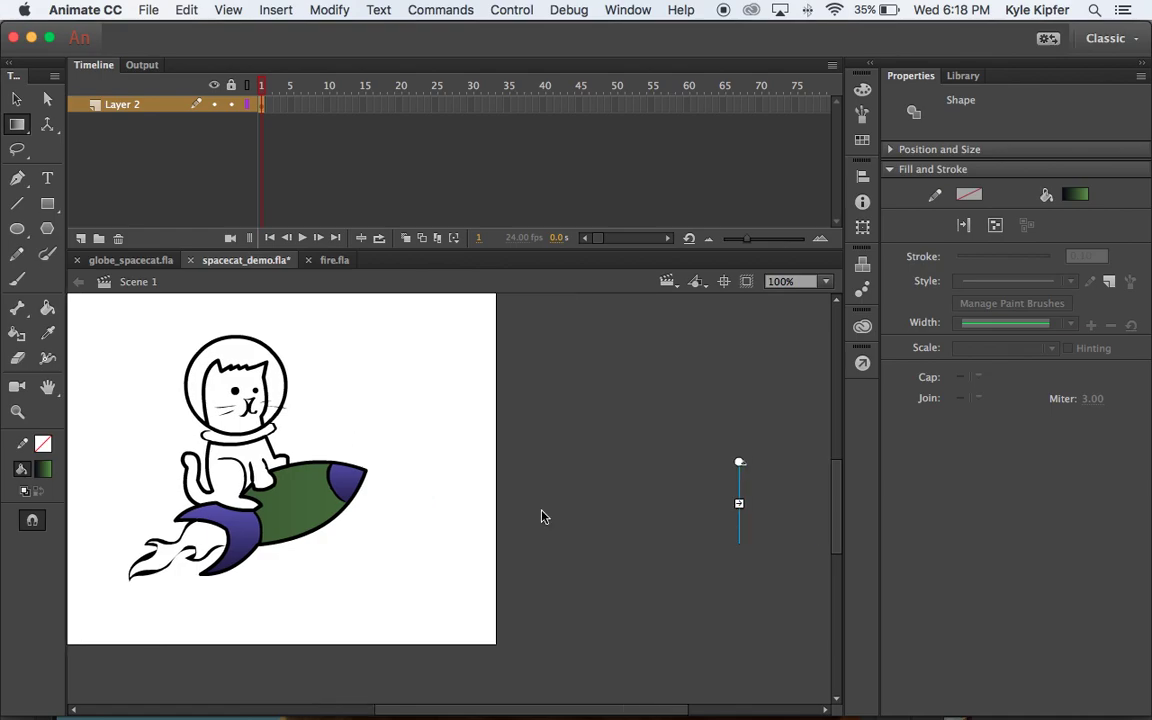
{"action": "scroll", "coordinate": [541, 516], "scroll_direction": "right", "scroll_amount": 5}
{"action": "left_click_drag", "start_coordinate": [585, 503], "coordinate": [171, 503]}
{"action": "scroll", "coordinate": [350, 506], "scroll_direction": "left", "scroll_amount": 15}
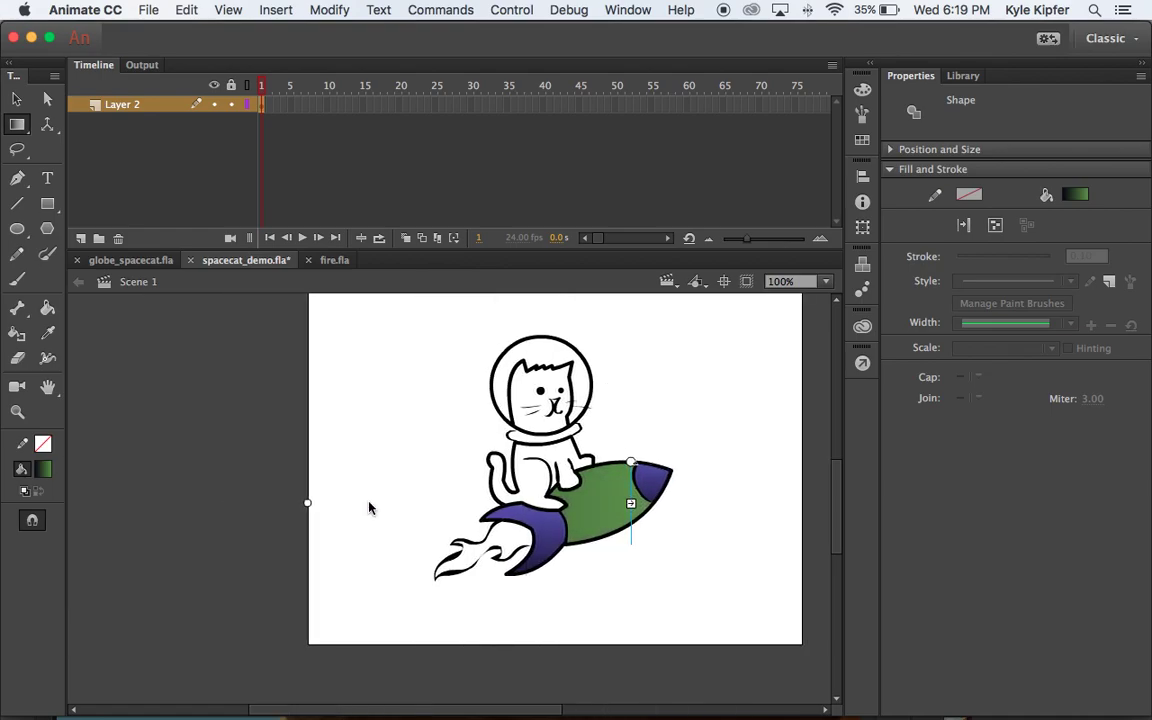
{"action": "left_click_drag", "start_coordinate": [630, 503], "coordinate": [597, 500]}
{"action": "left_click_drag", "start_coordinate": [641, 460], "coordinate": [594, 446]}
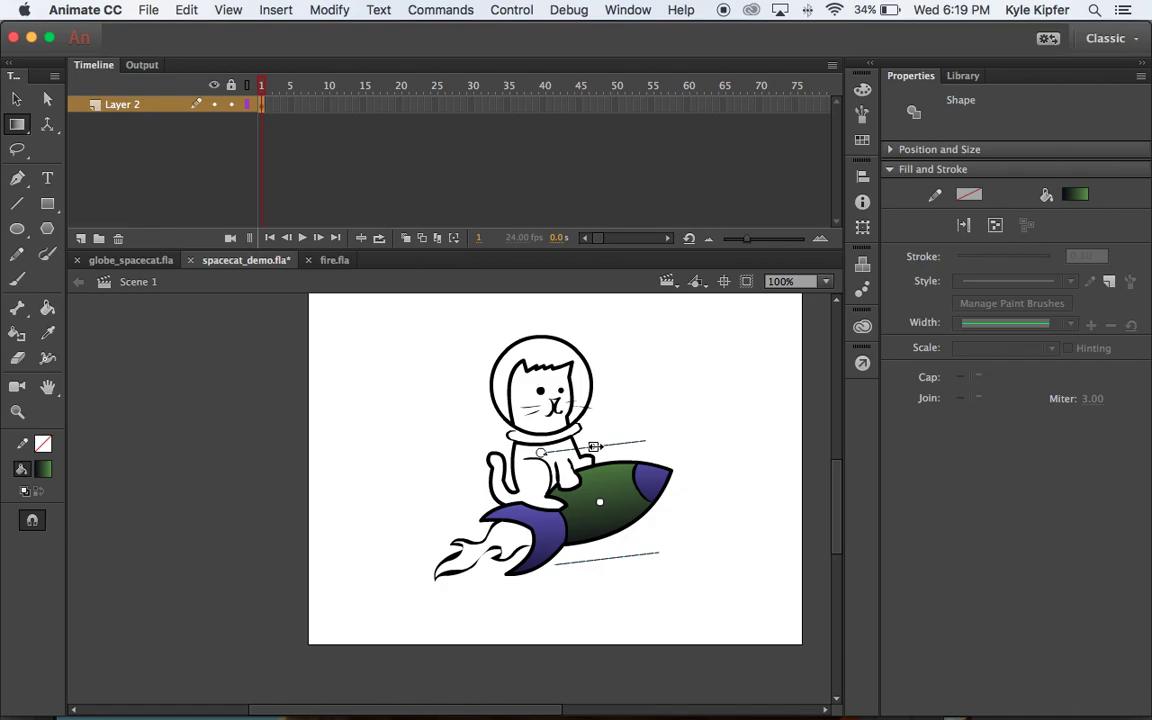
Reselect the body gradient to check it, then clear the selection and take the Paint Bucket
{"action": "left_click", "coordinate": [725, 399]}
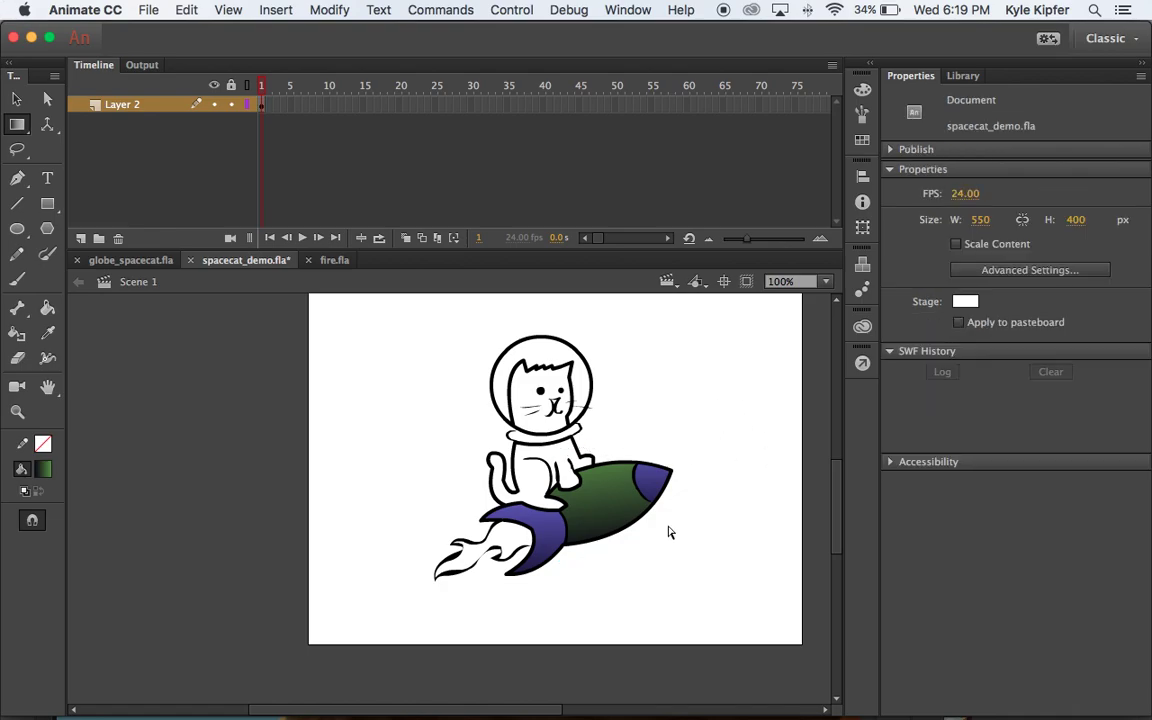
{"action": "left_click", "coordinate": [622, 503]}
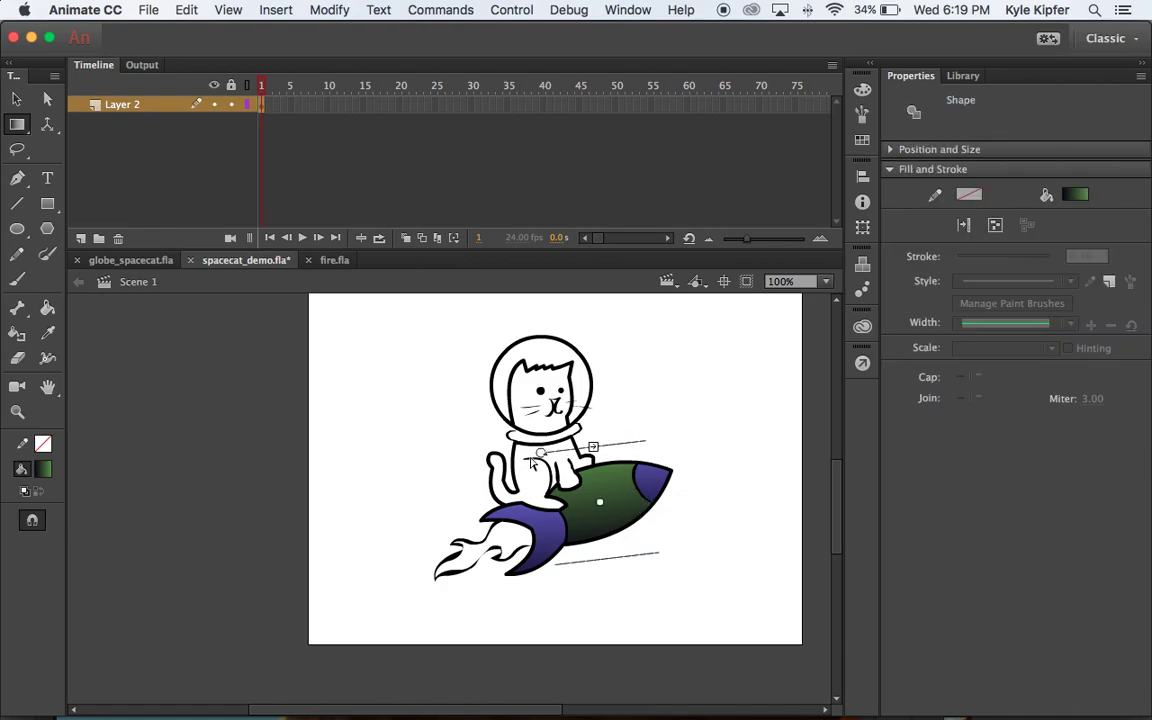
{"action": "left_click", "coordinate": [488, 422]}
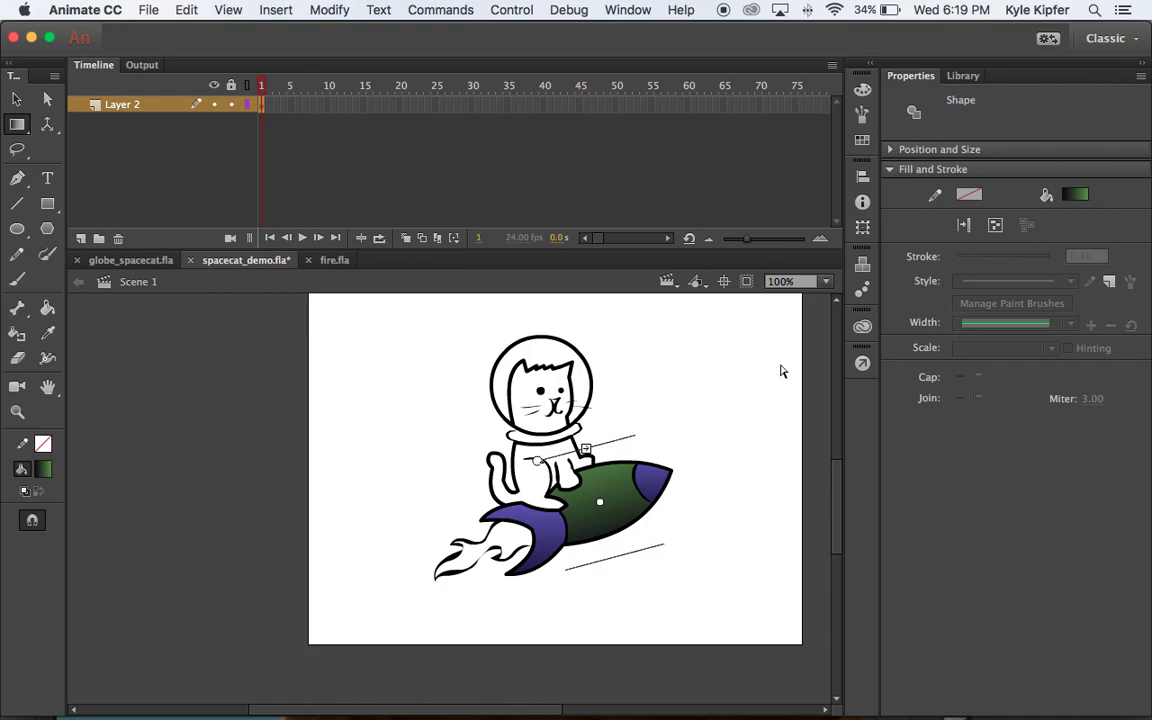
{"action": "left_click", "coordinate": [704, 394]}
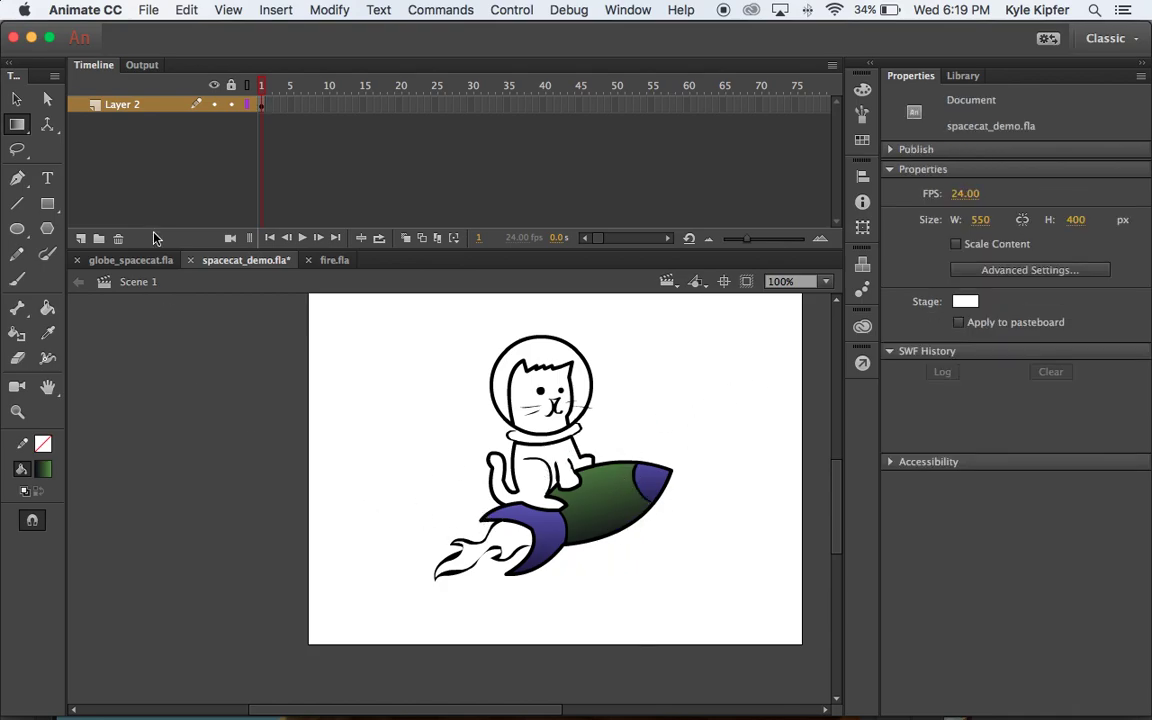
{"action": "left_click", "coordinate": [48, 310]}
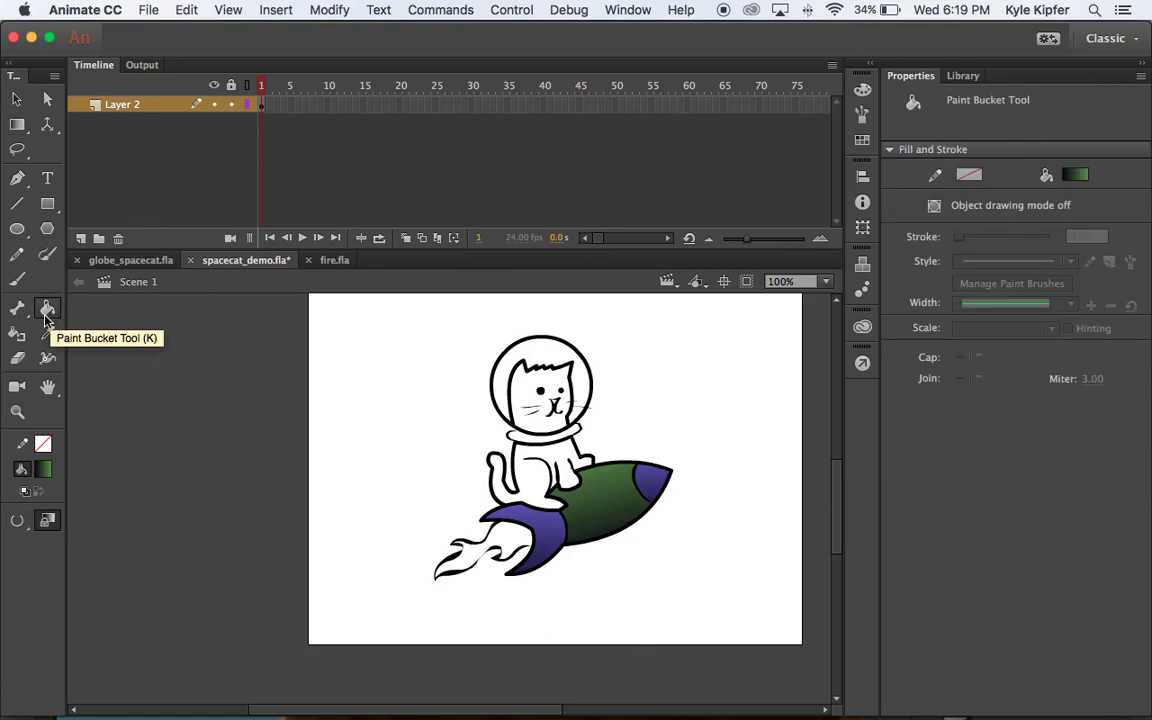
Switch the fill type from linear gradient back to solid colour
{"action": "left_click", "coordinate": [860, 90]}
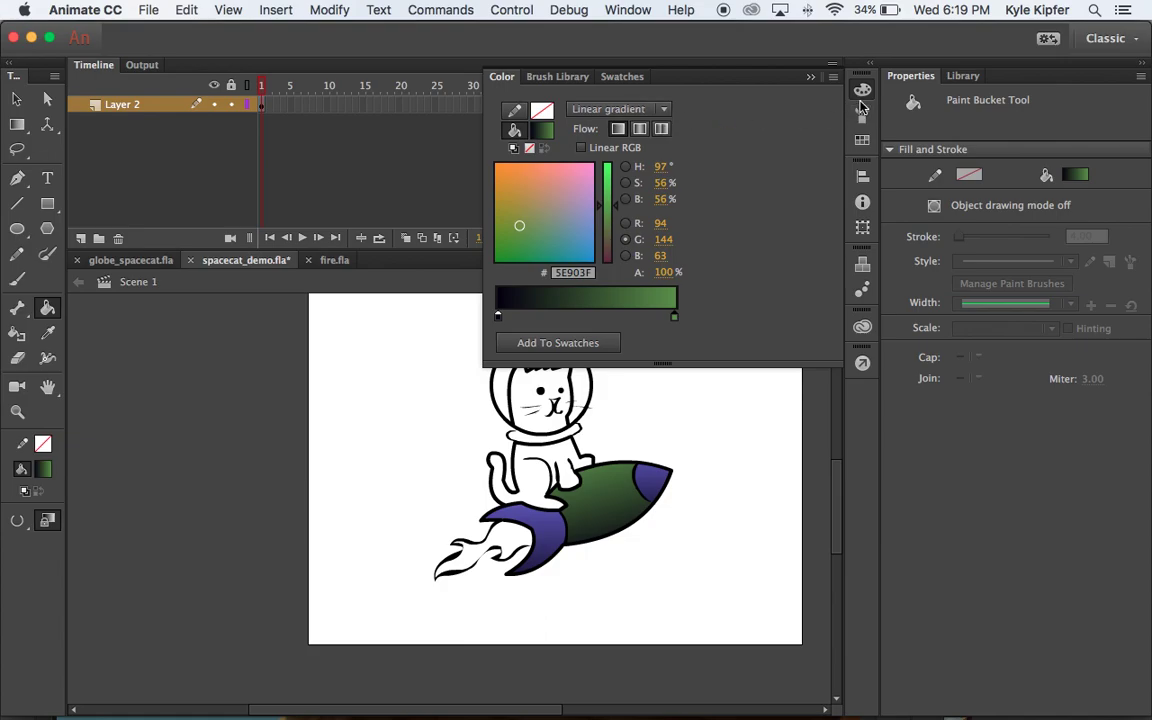
{"action": "left_click", "coordinate": [666, 112]}
{"action": "left_click", "coordinate": [628, 143]}
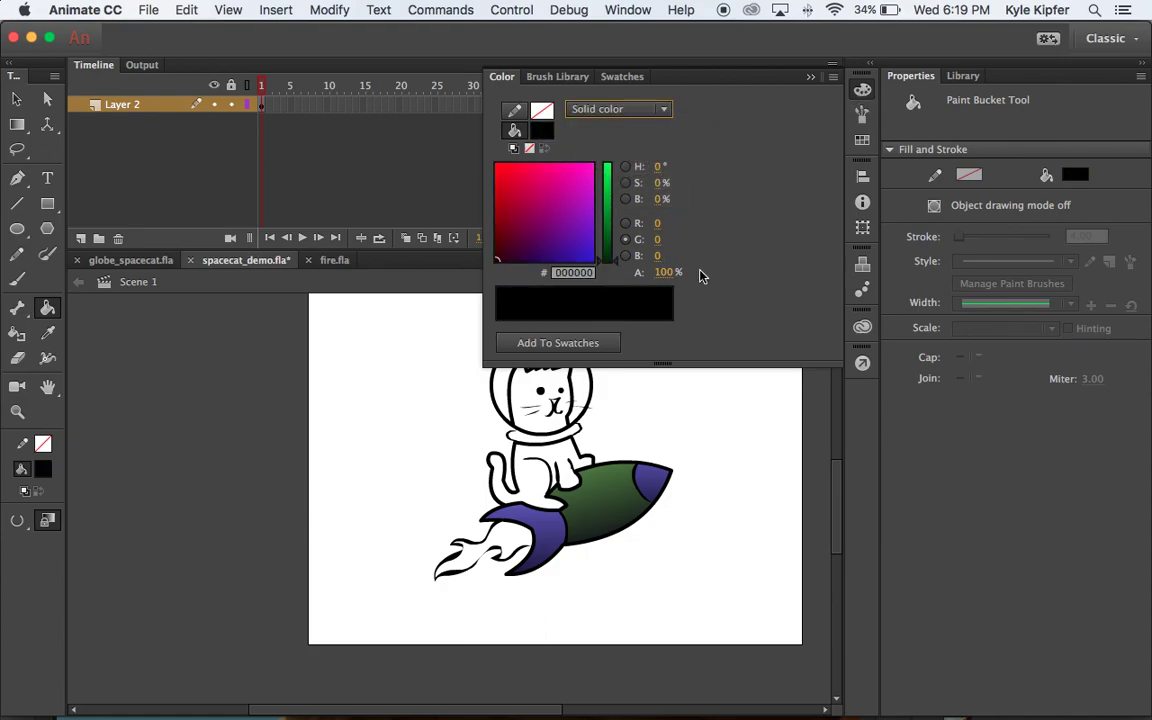
{"action": "left_click", "coordinate": [864, 91]}
Fill the cat's body, tail and head with orange #FF9933
{"action": "left_click", "coordinate": [43, 470]}
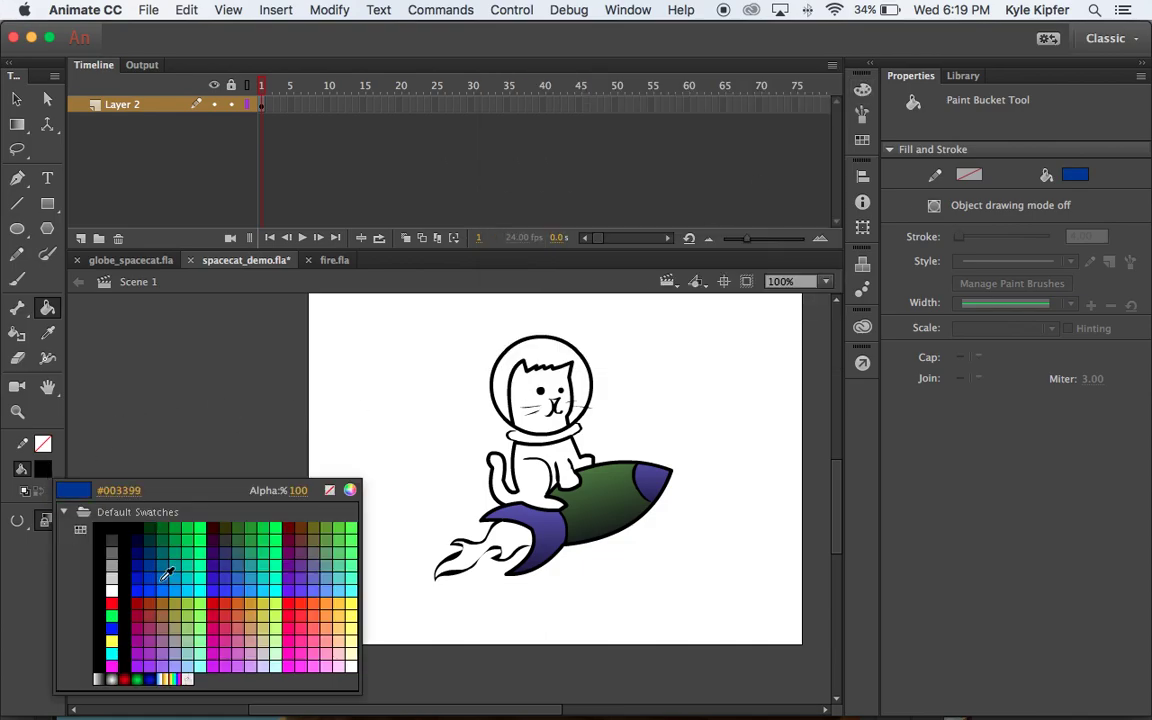
{"action": "left_click", "coordinate": [331, 616]}
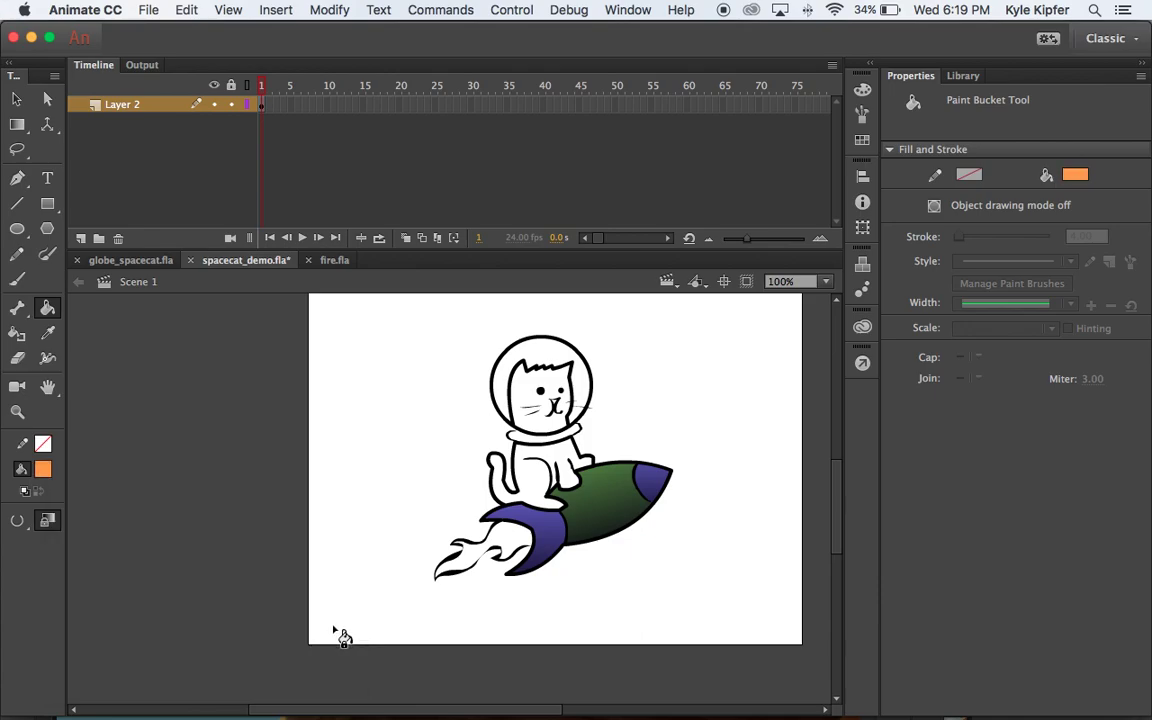
{"action": "left_click", "coordinate": [548, 485]}
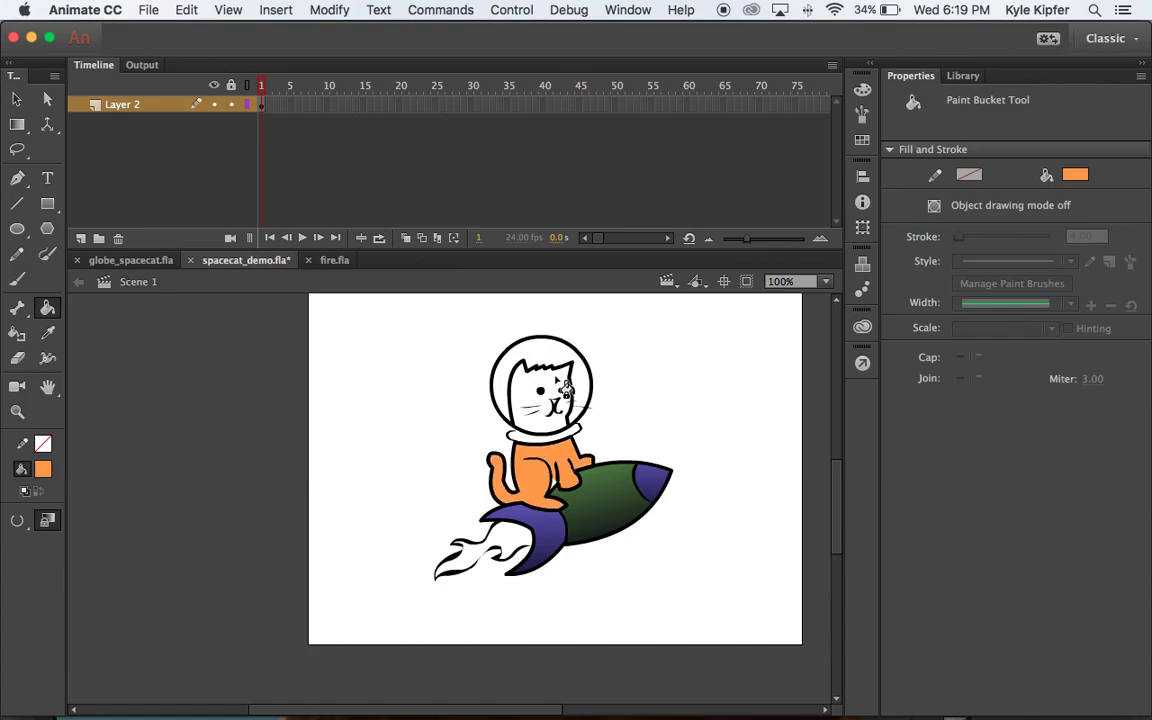
{"action": "left_click", "coordinate": [567, 393]}
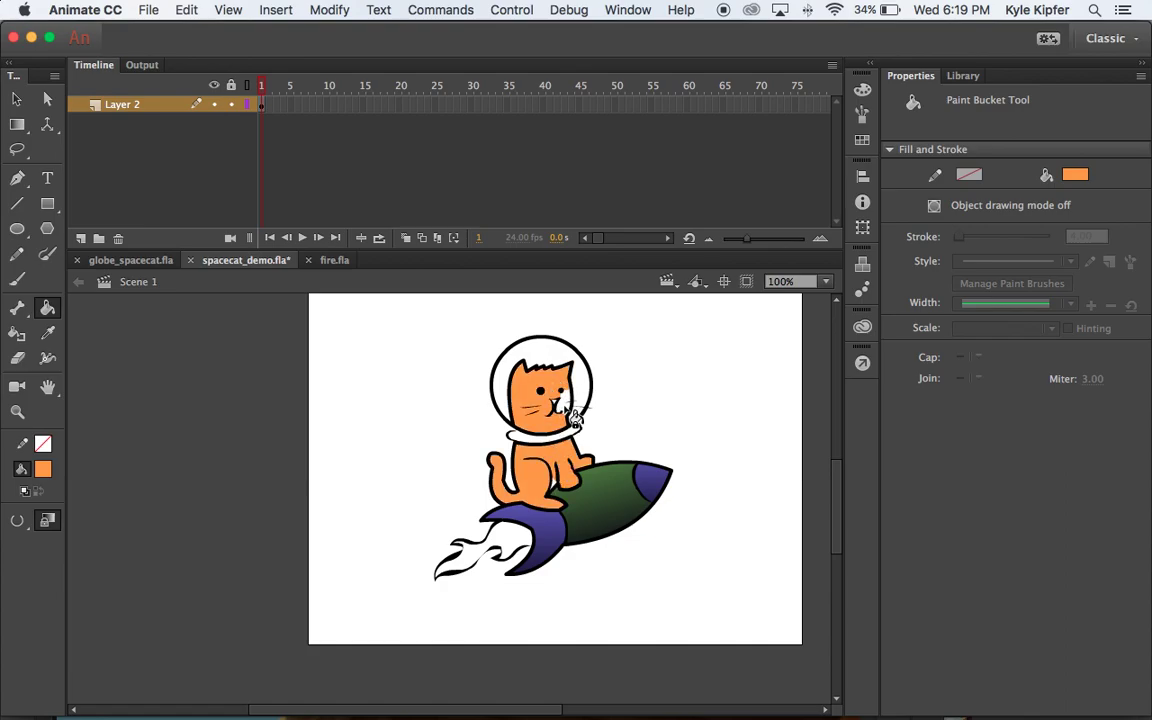
Paint the helmet interior and collar light blue #99CCFF, then pick a pink fill swatch
{"action": "left_click", "coordinate": [44, 469]}
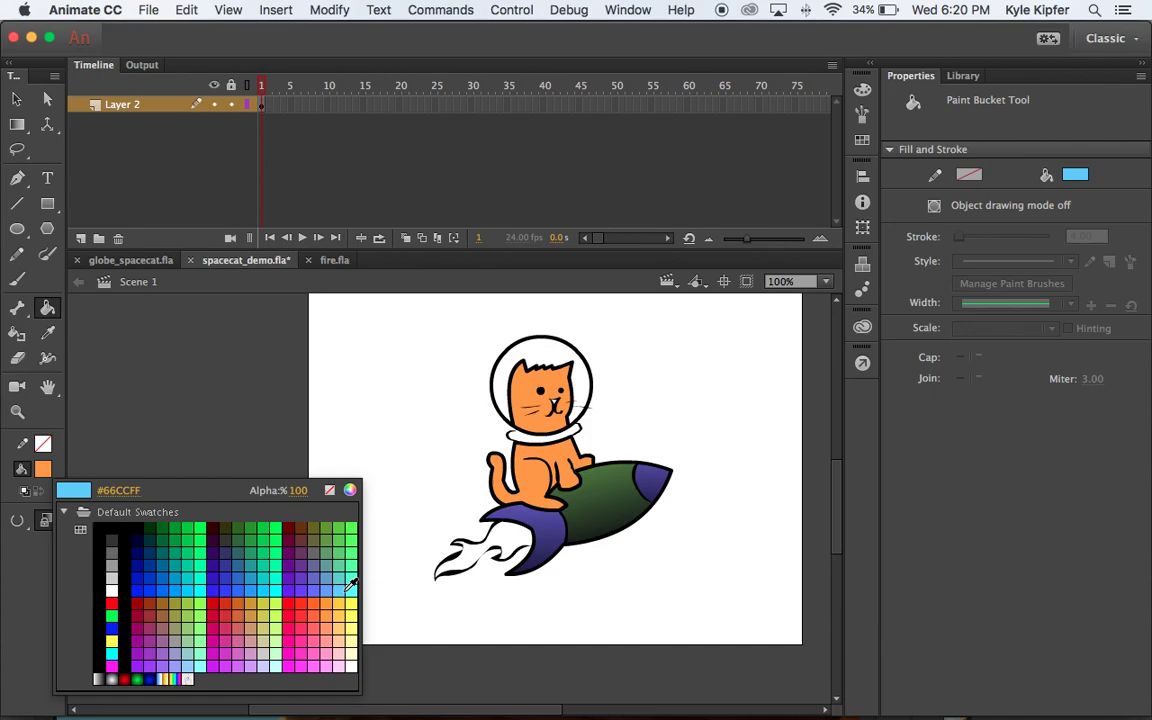
{"action": "left_click", "coordinate": [200, 657]}
{"action": "left_click", "coordinate": [578, 408]}
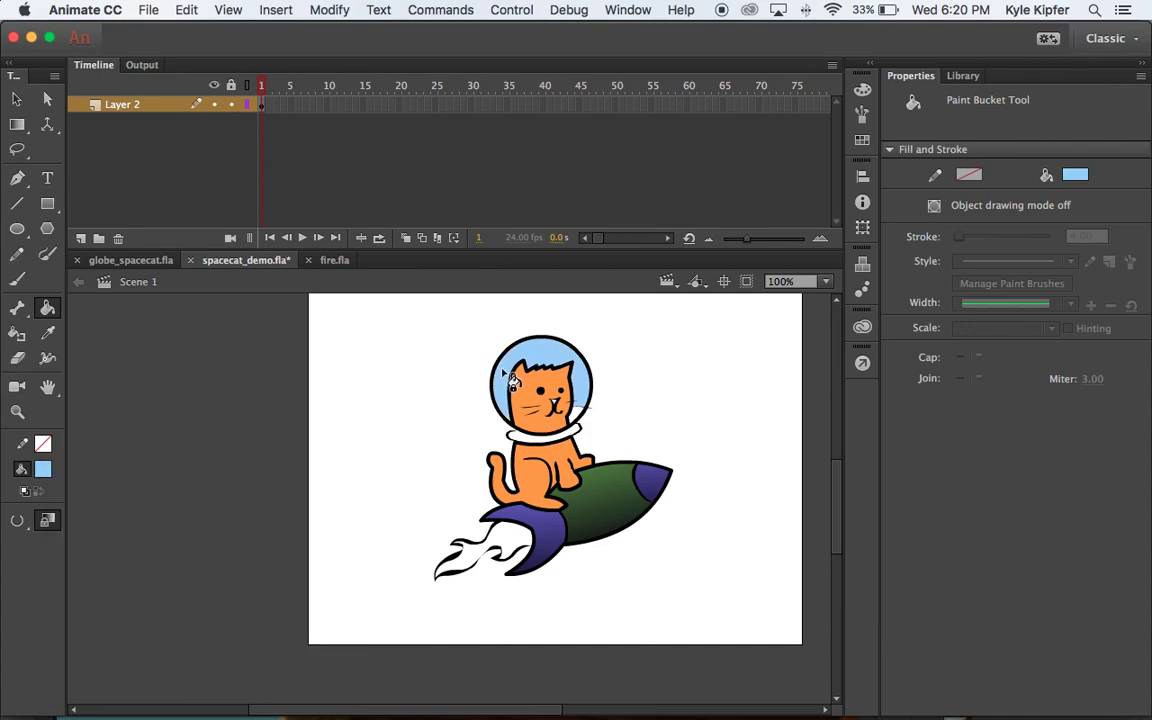
{"action": "left_click", "coordinate": [579, 437]}
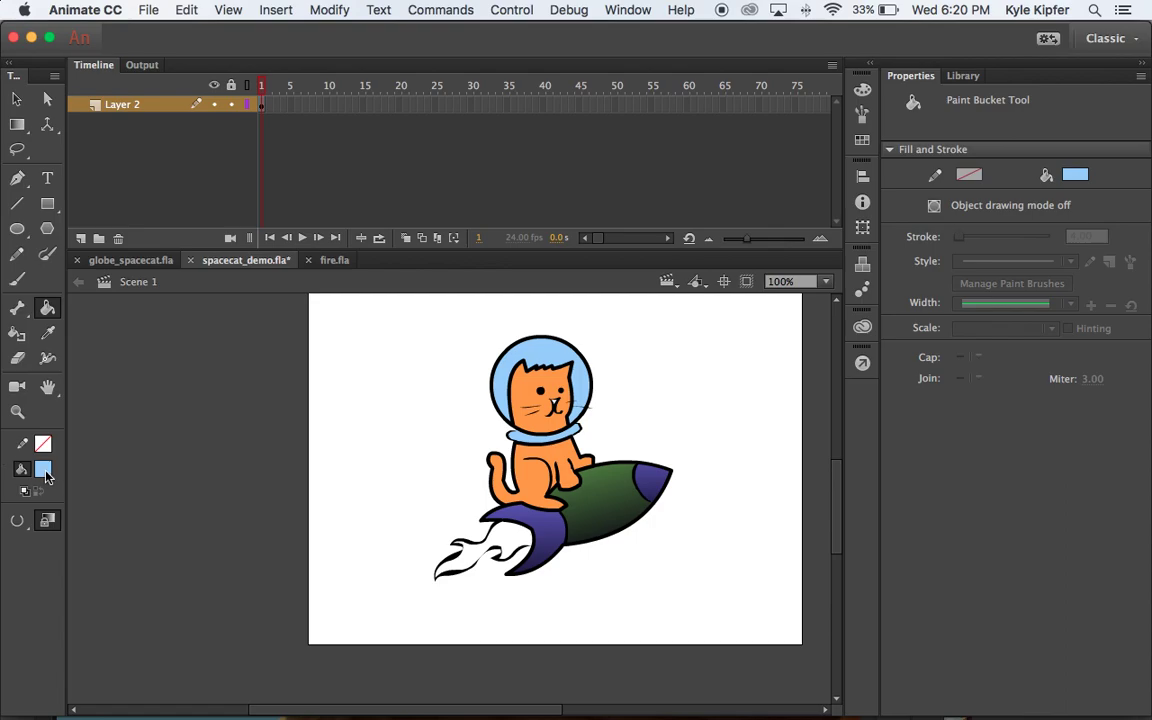
{"action": "left_click", "coordinate": [43, 469]}
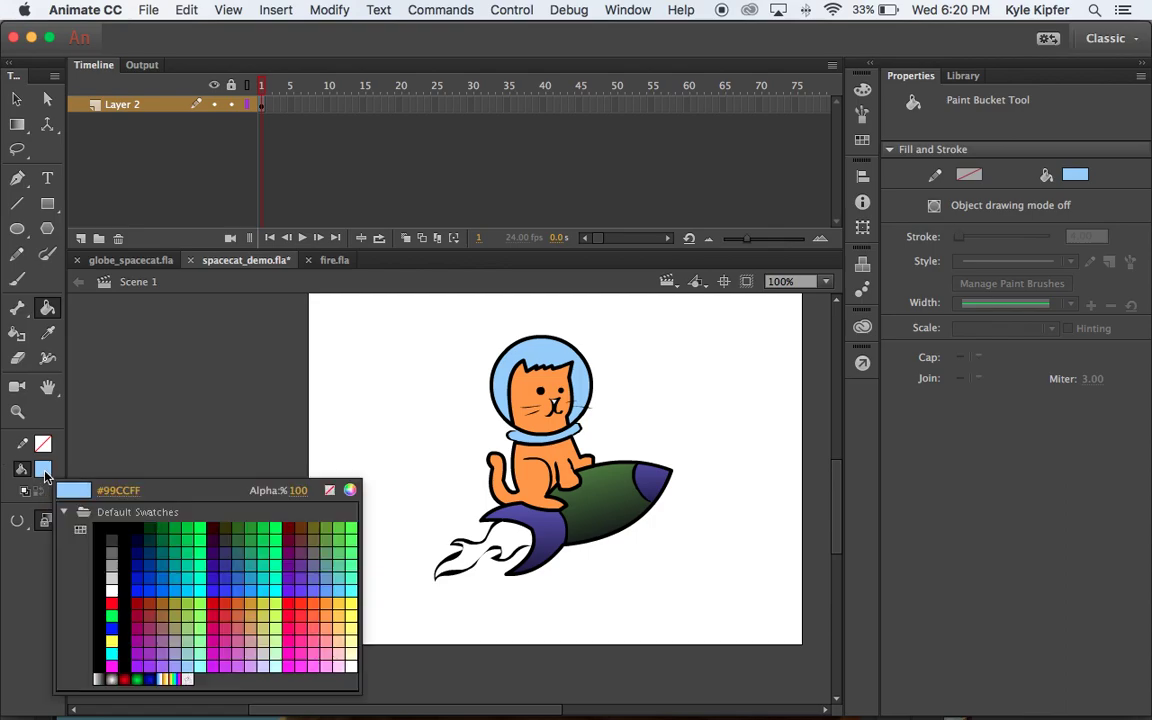
{"action": "left_click", "coordinate": [322, 650]}
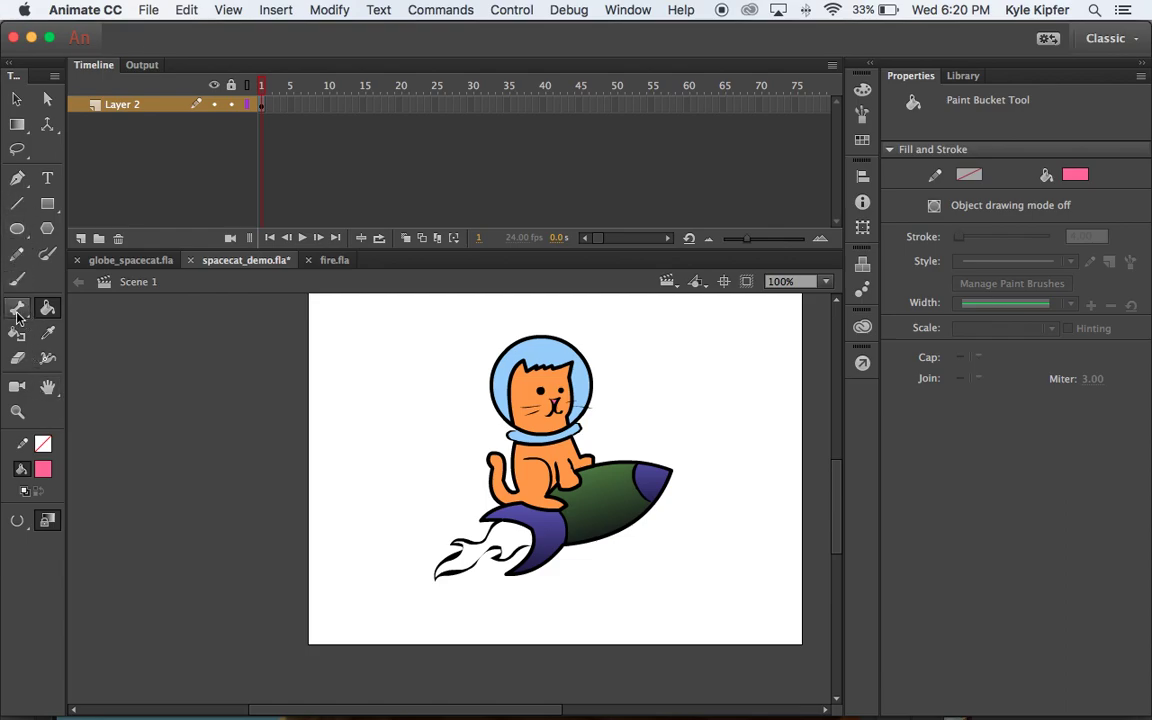
Erase the white flame trailing behind the rocket with a large round eraser
{"action": "left_click", "coordinate": [17, 358]}
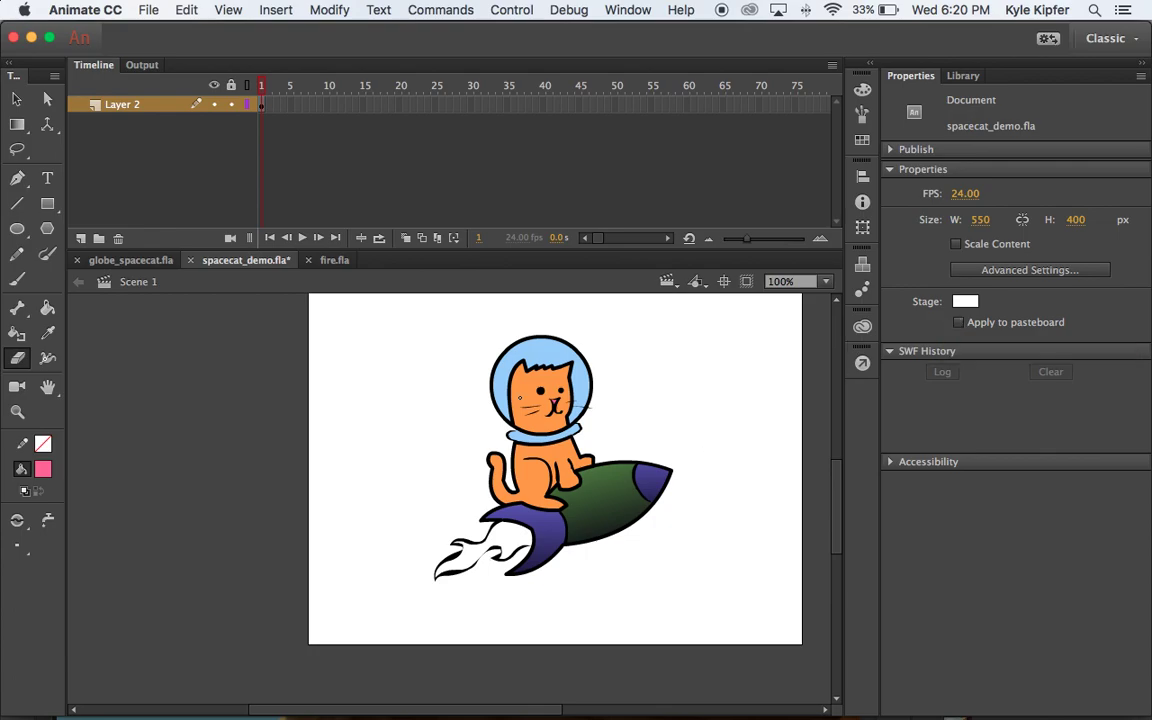
{"action": "left_click", "coordinate": [20, 549]}
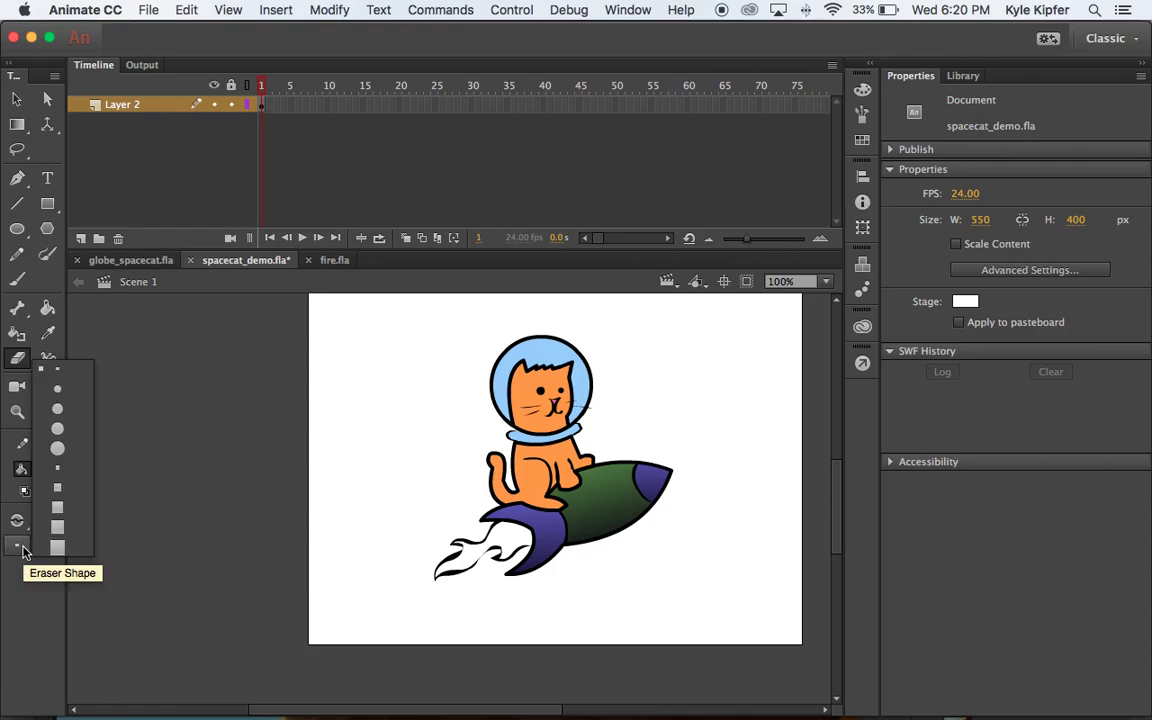
{"action": "left_click", "coordinate": [74, 430]}
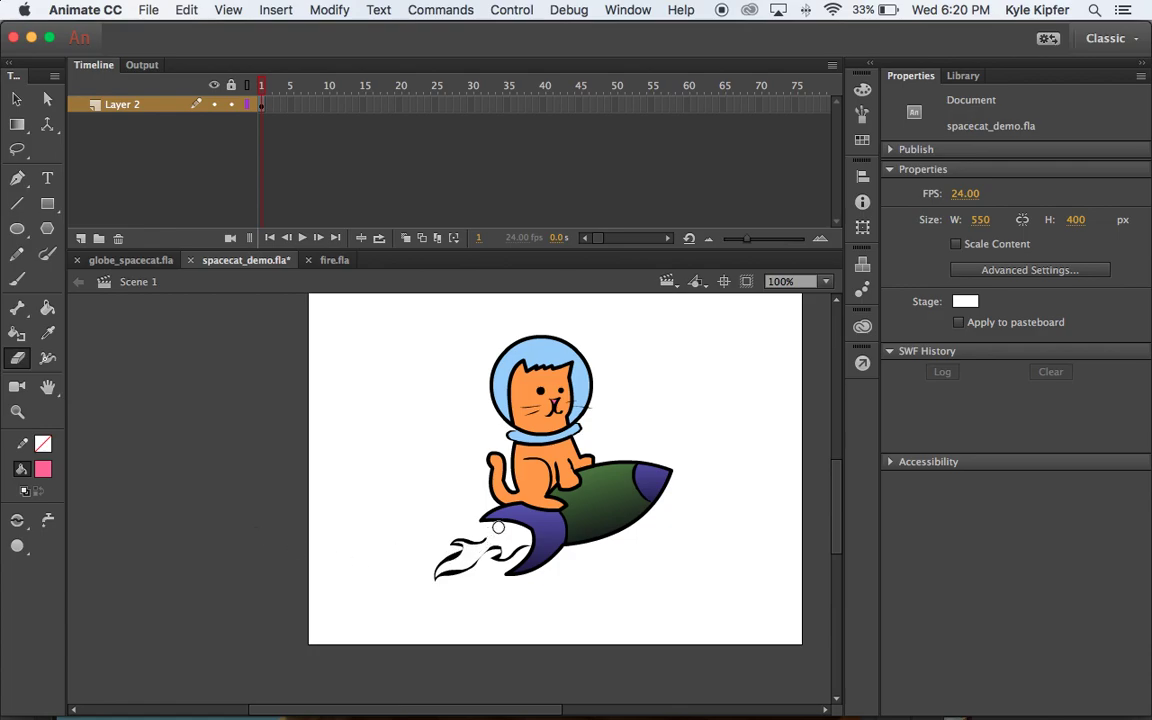
{"action": "mouse_move", "coordinate": [500, 528]}
{"action": "left_mouse_down"}
{"action": "mouse_move", "coordinate": [445, 543]}
{"action": "mouse_move", "coordinate": [461, 548]}
{"action": "mouse_move", "coordinate": [435, 564]}
{"action": "mouse_move", "coordinate": [453, 574]}
{"action": "mouse_move", "coordinate": [522, 546]}
{"action": "left_mouse_up"}
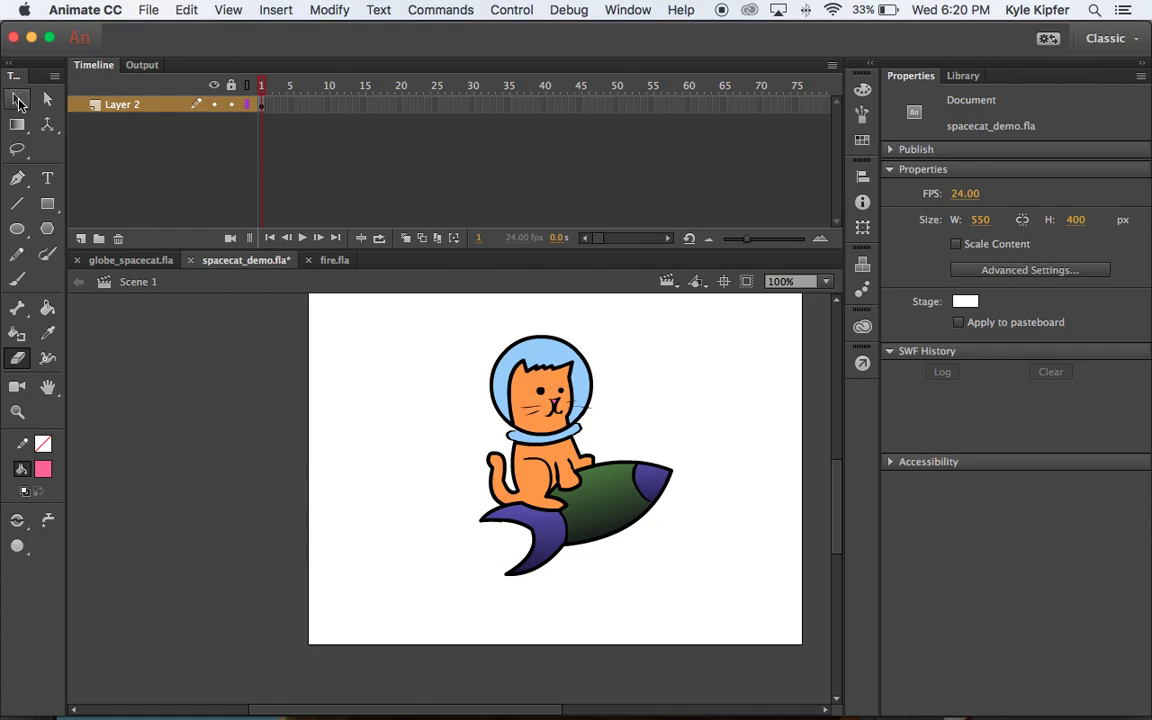
{"action": "left_click", "coordinate": [17, 99]}
Marquee-select the cat-on-rocket artwork and convert it to a Graphic symbol named spacecat
{"action": "left_click", "coordinate": [264, 106]}
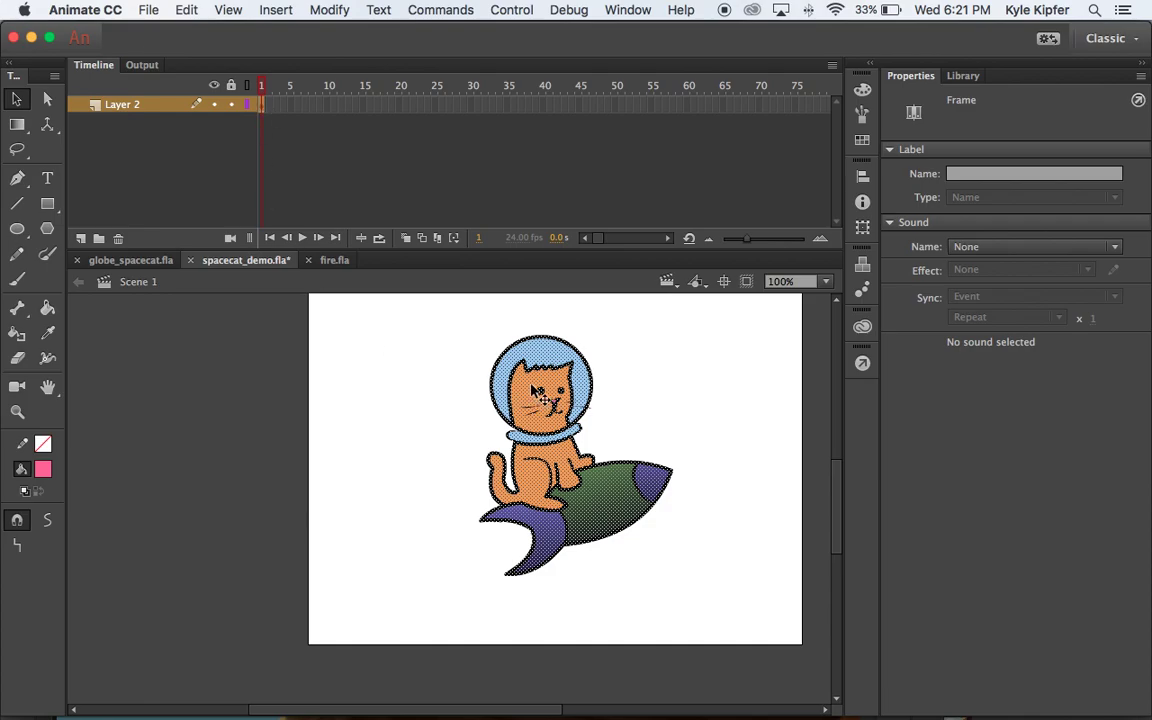
{"action": "left_click", "coordinate": [405, 322]}
{"action": "left_click_drag", "start_coordinate": [405, 322], "coordinate": [695, 592]}
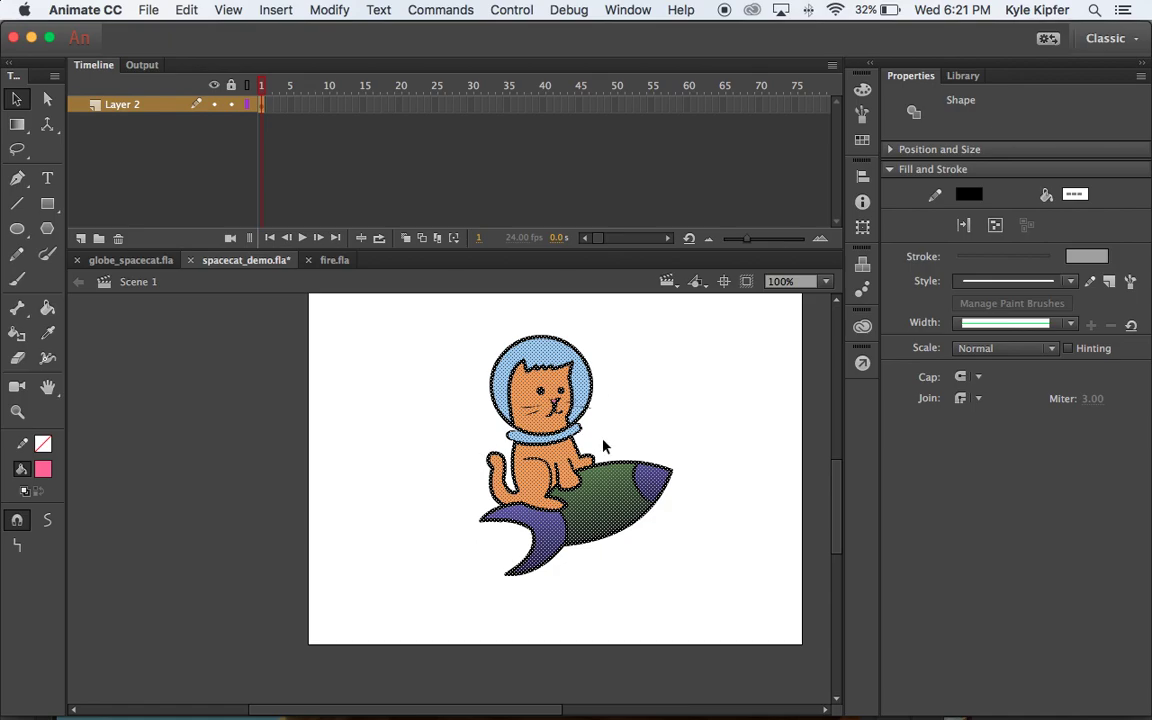
{"action": "key", "text": "F8"}
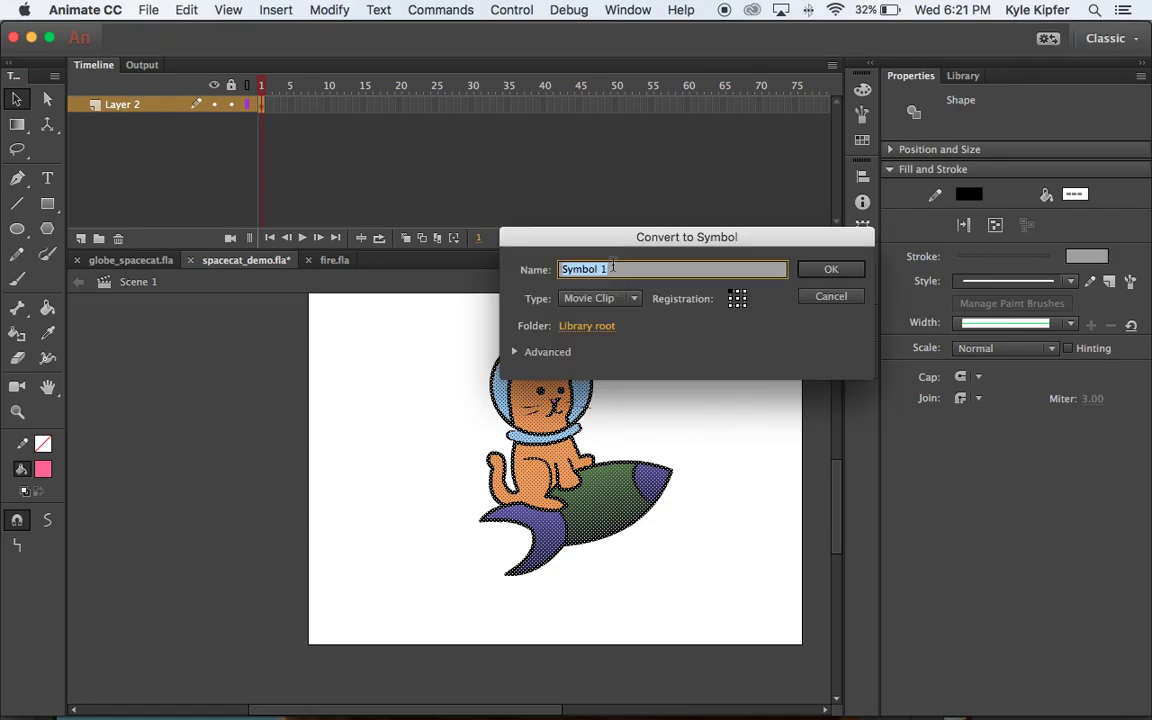
{"action": "type", "text": "sa"}
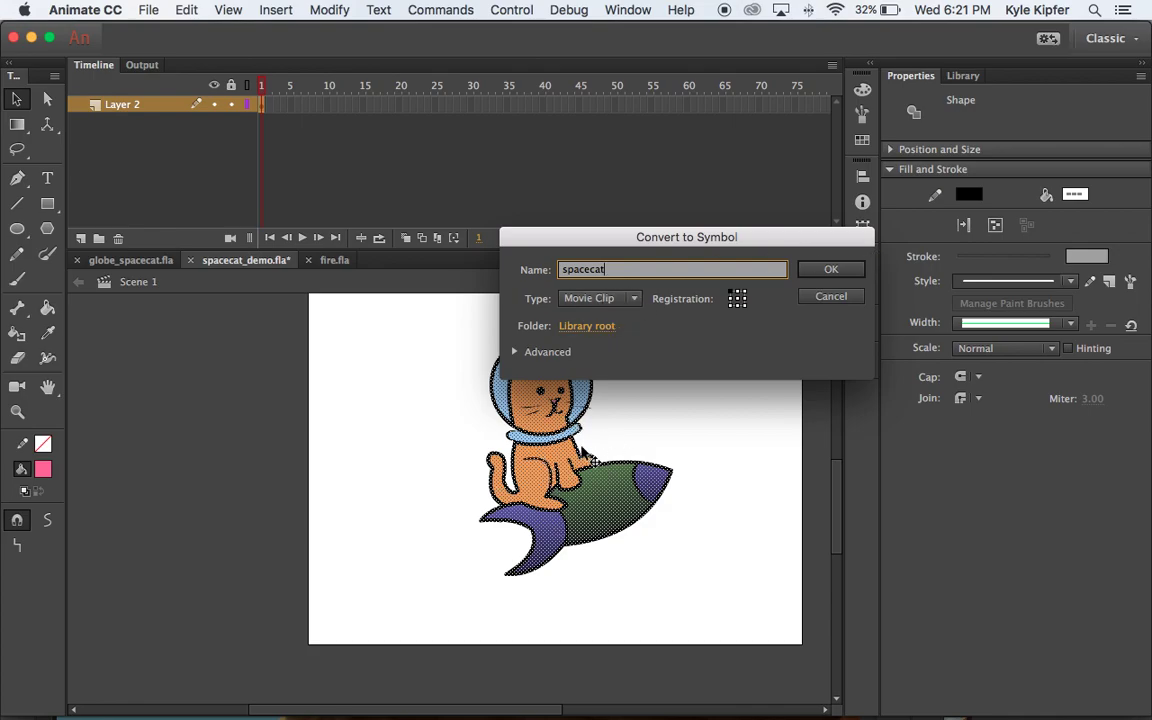
{"action": "left_click", "coordinate": [633, 299]}
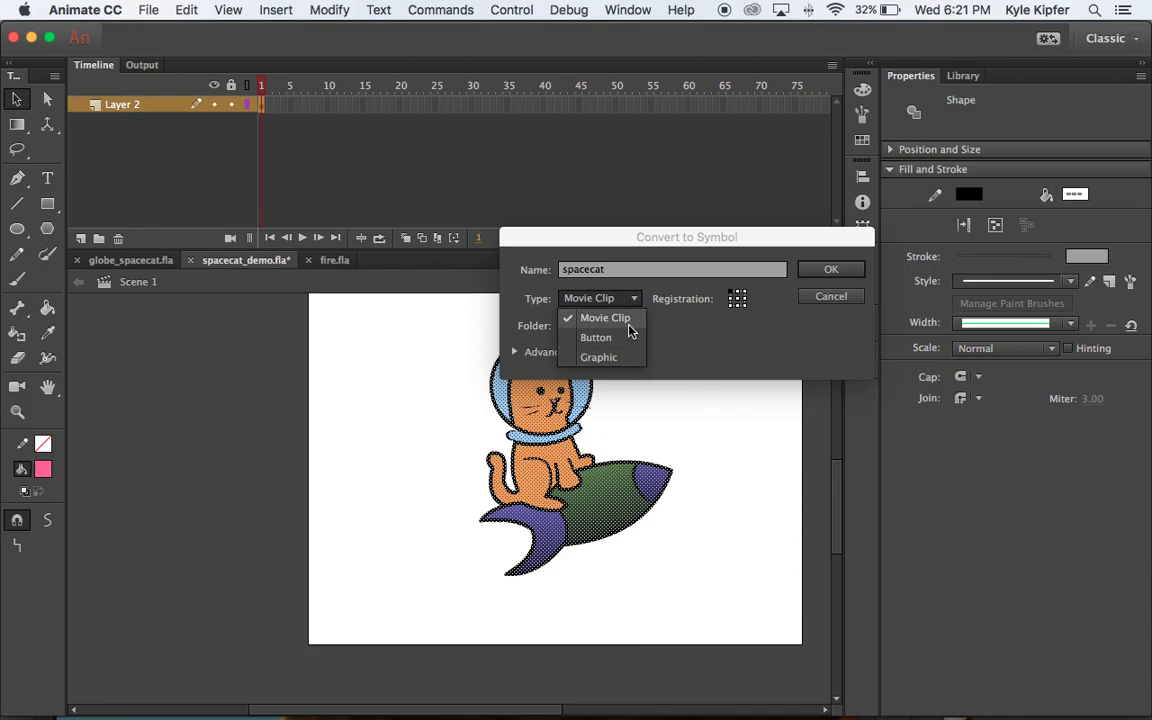
{"action": "left_click", "coordinate": [618, 358]}
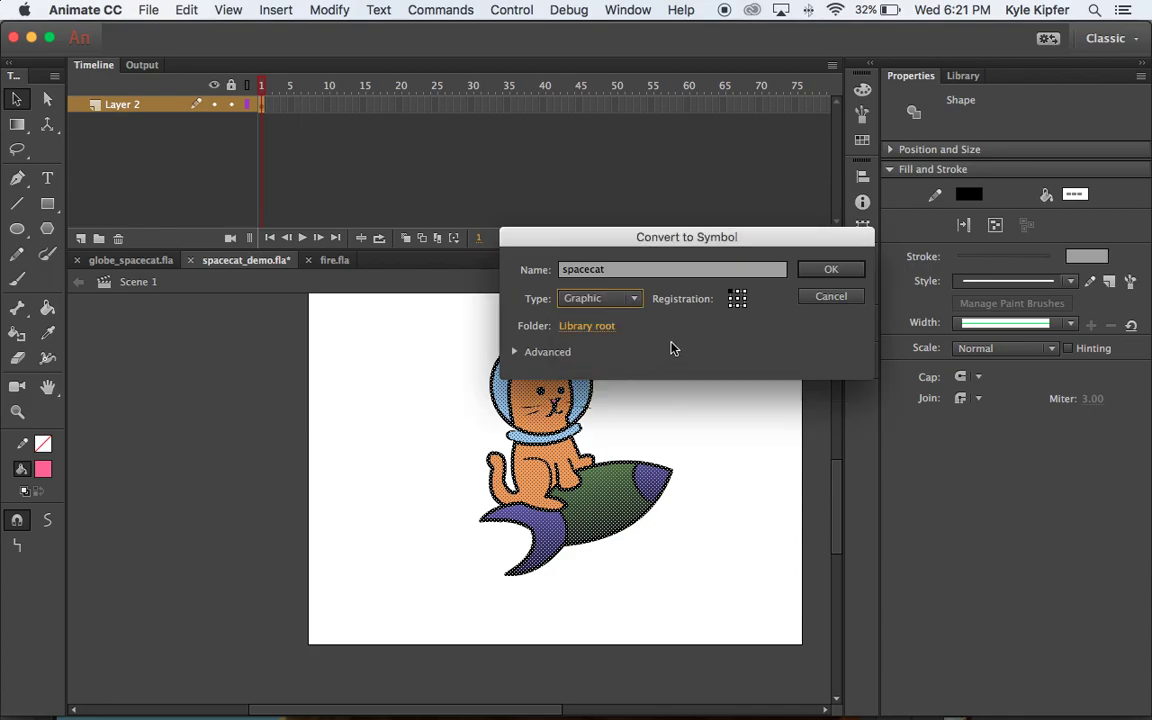
{"action": "left_click", "coordinate": [833, 271]}
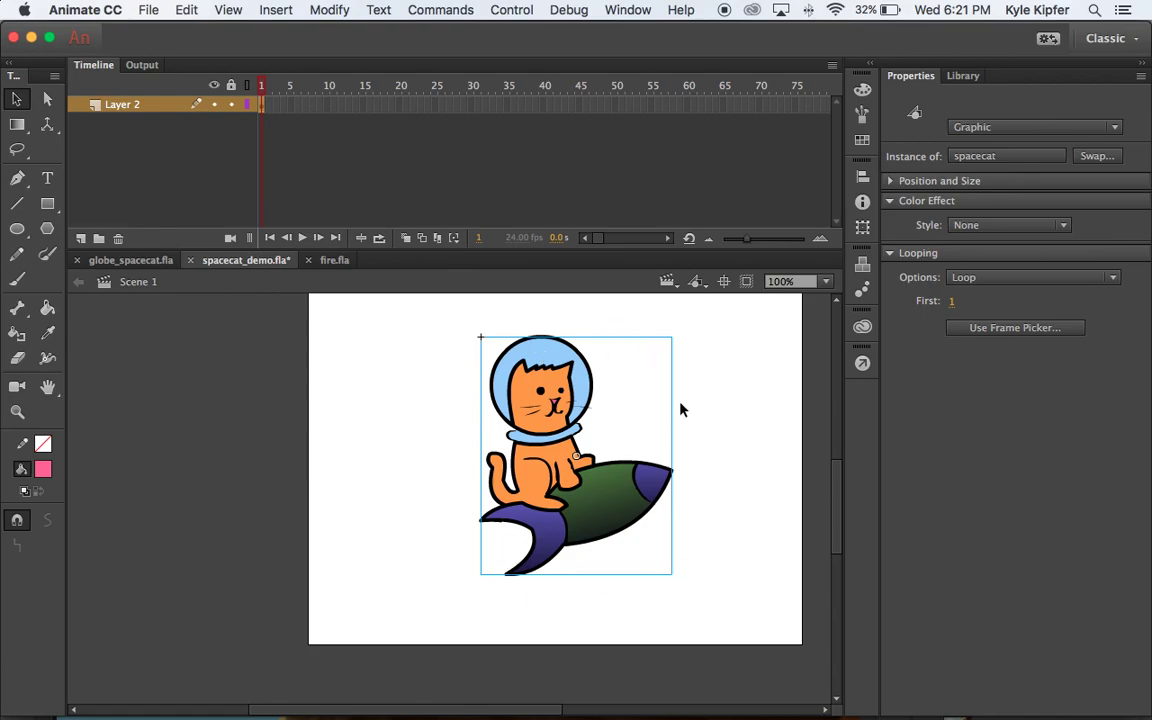
{"action": "left_click", "coordinate": [739, 392]}
{"action": "left_click", "coordinate": [560, 408]}
{"action": "left_click", "coordinate": [1016, 128]}
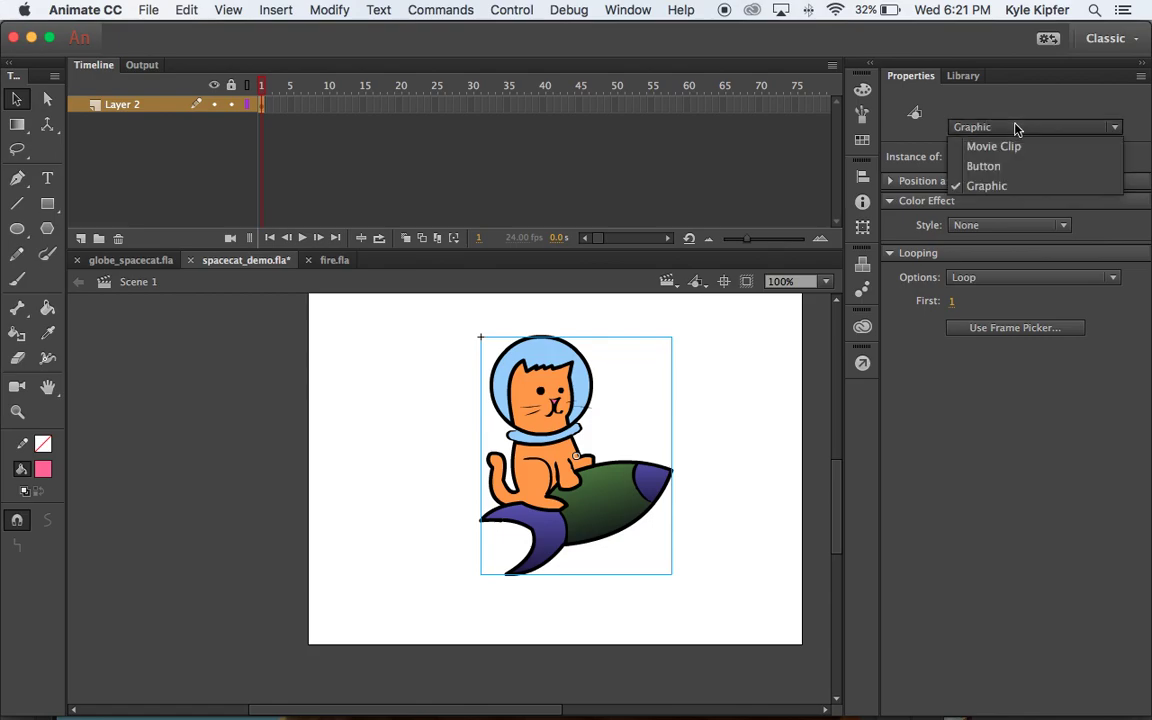
{"action": "left_click", "coordinate": [1036, 128]}
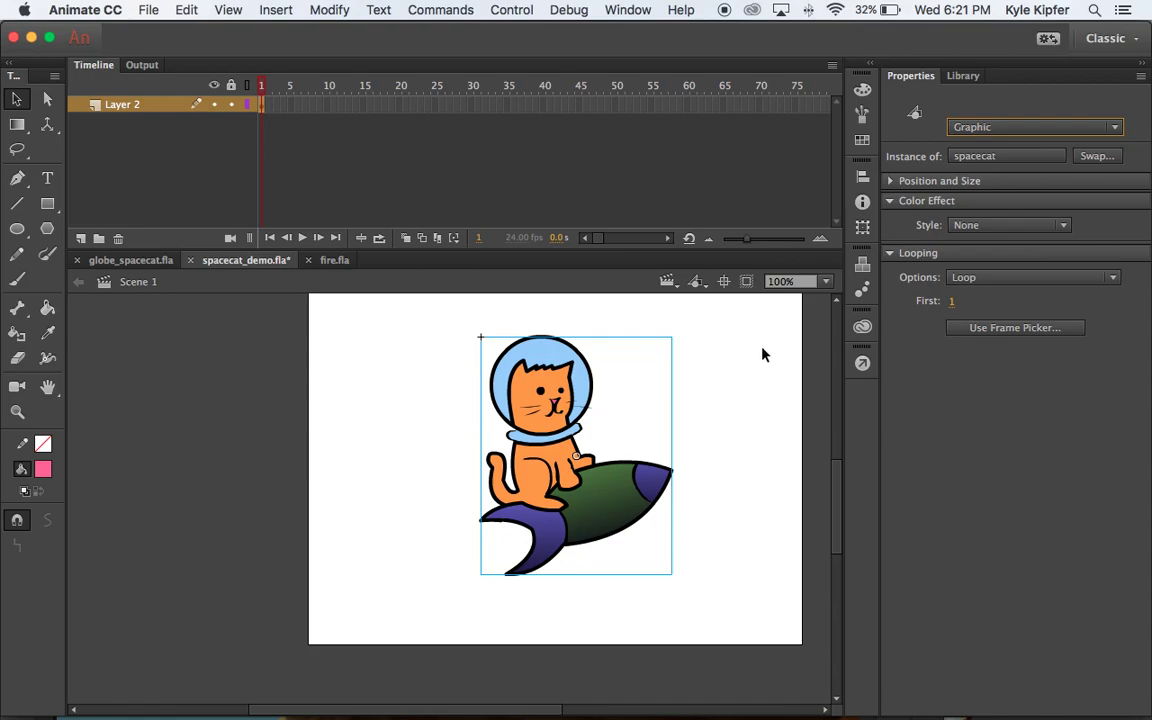
{"action": "scroll", "coordinate": [766, 347], "scroll_direction": "left", "scroll_amount": 5}
{"action": "scroll", "coordinate": [633, 398], "scroll_direction": "right", "scroll_amount": 10}
{"action": "scroll", "coordinate": [633, 398], "scroll_direction": "left", "scroll_amount": 4}
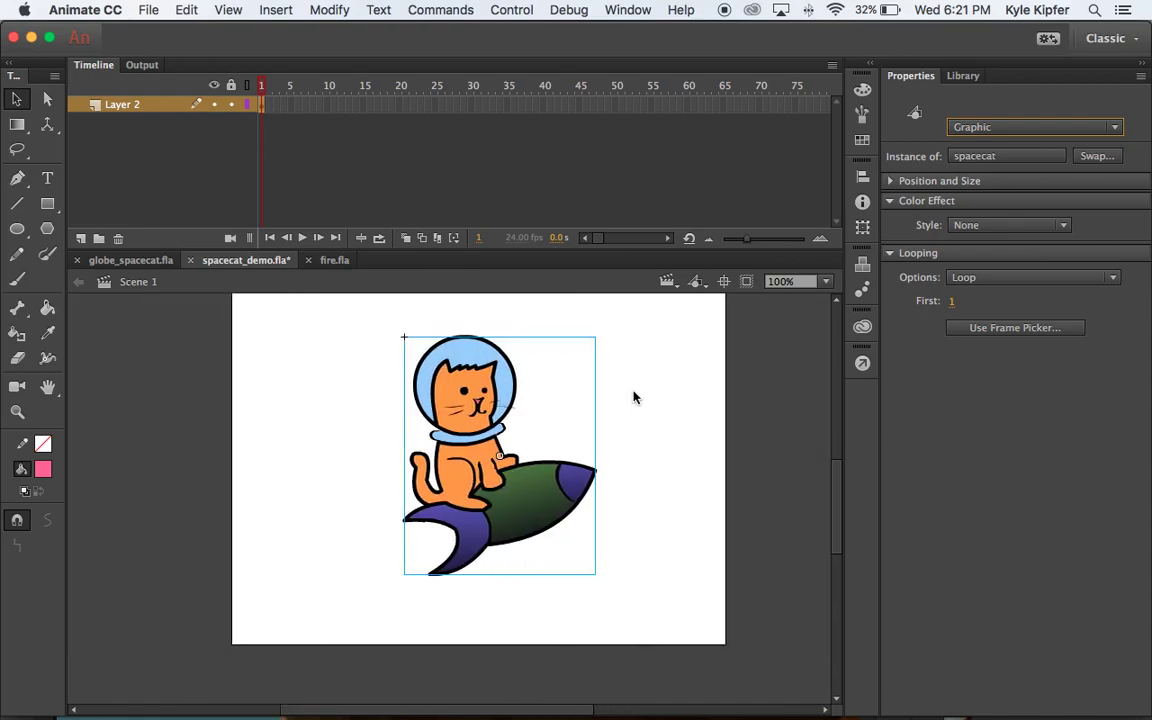
{"action": "left_click", "coordinate": [633, 398]}
{"action": "left_click", "coordinate": [479, 418]}
{"action": "left_click", "coordinate": [305, 372]}
Copy the fire clip from fire.fla, then edit the spacecat symbol in spacecat_demo.fla
{"action": "left_click", "coordinate": [336, 262]}
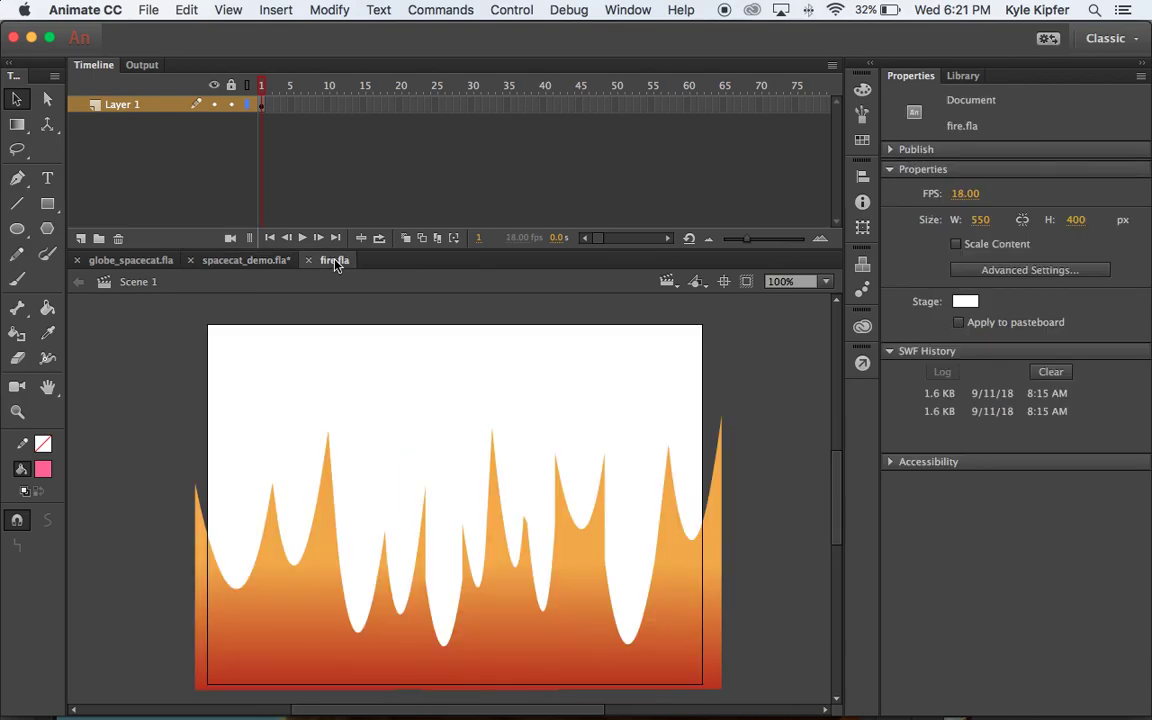
{"action": "left_click", "coordinate": [558, 627]}
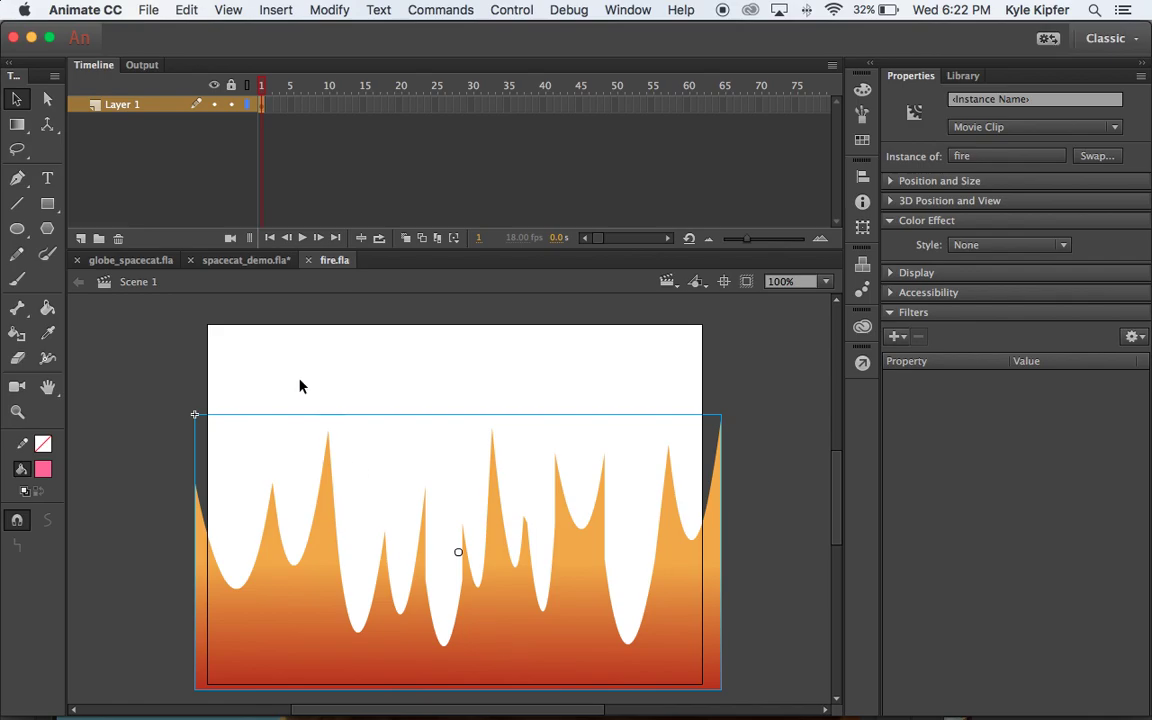
{"action": "left_click", "coordinate": [247, 260]}
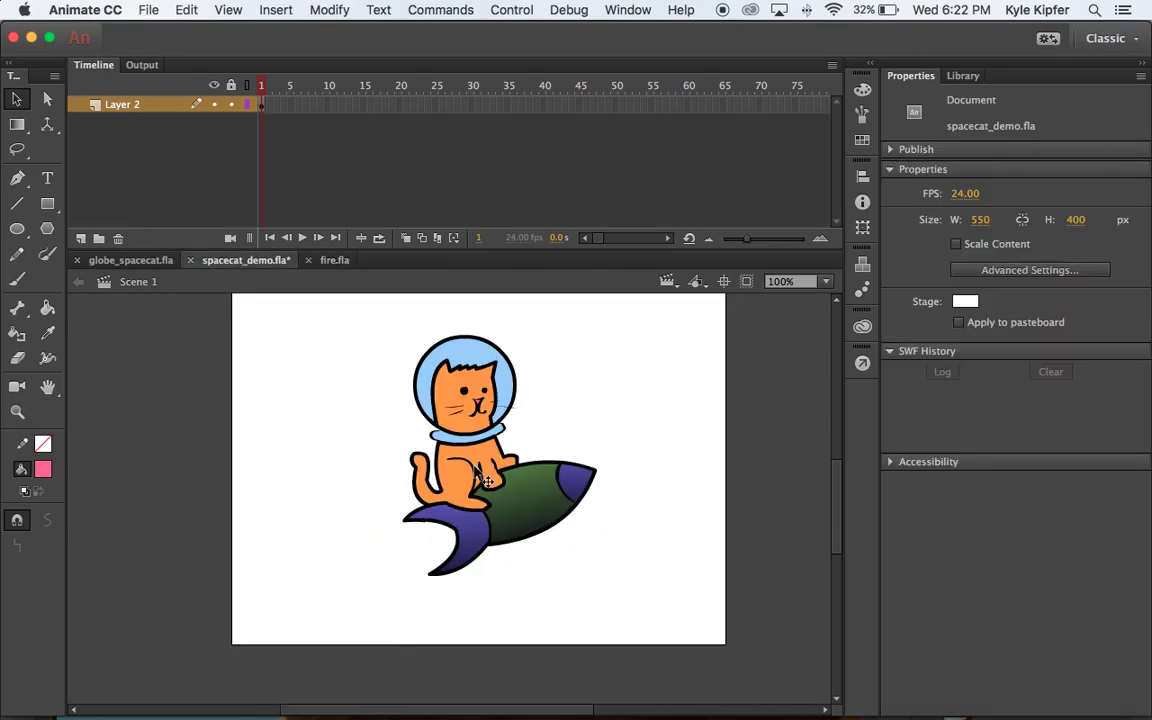
{"action": "left_click", "coordinate": [432, 428]}
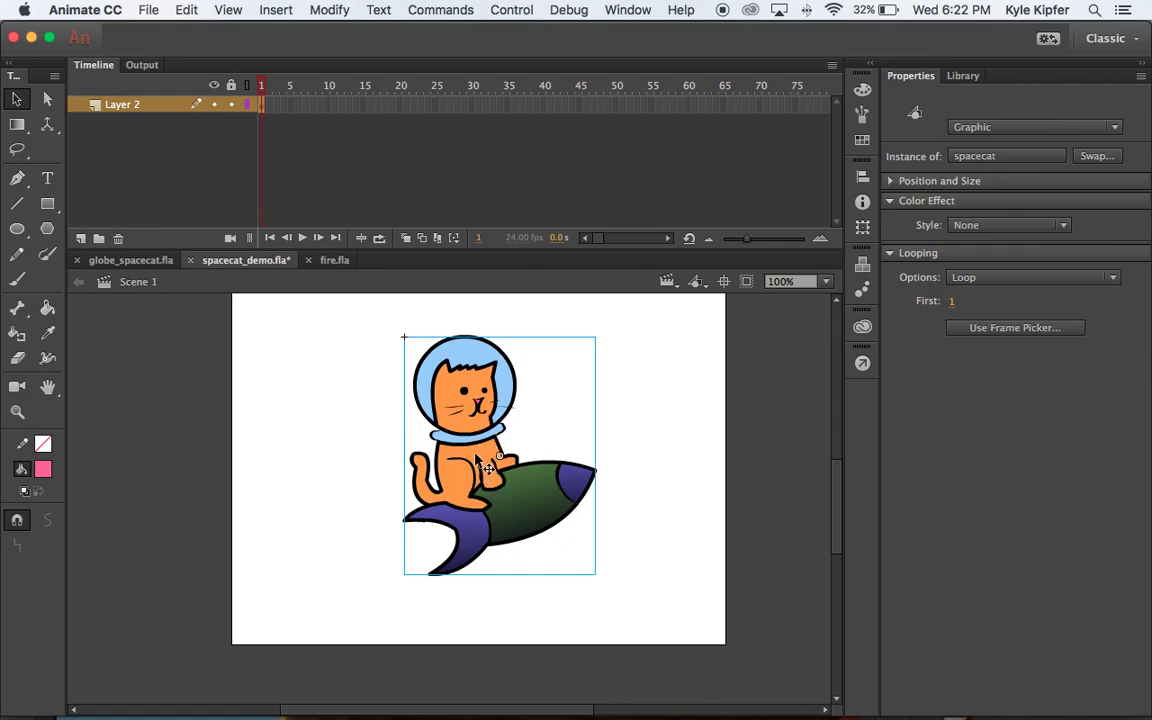
{"action": "double_click", "coordinate": [487, 467]}
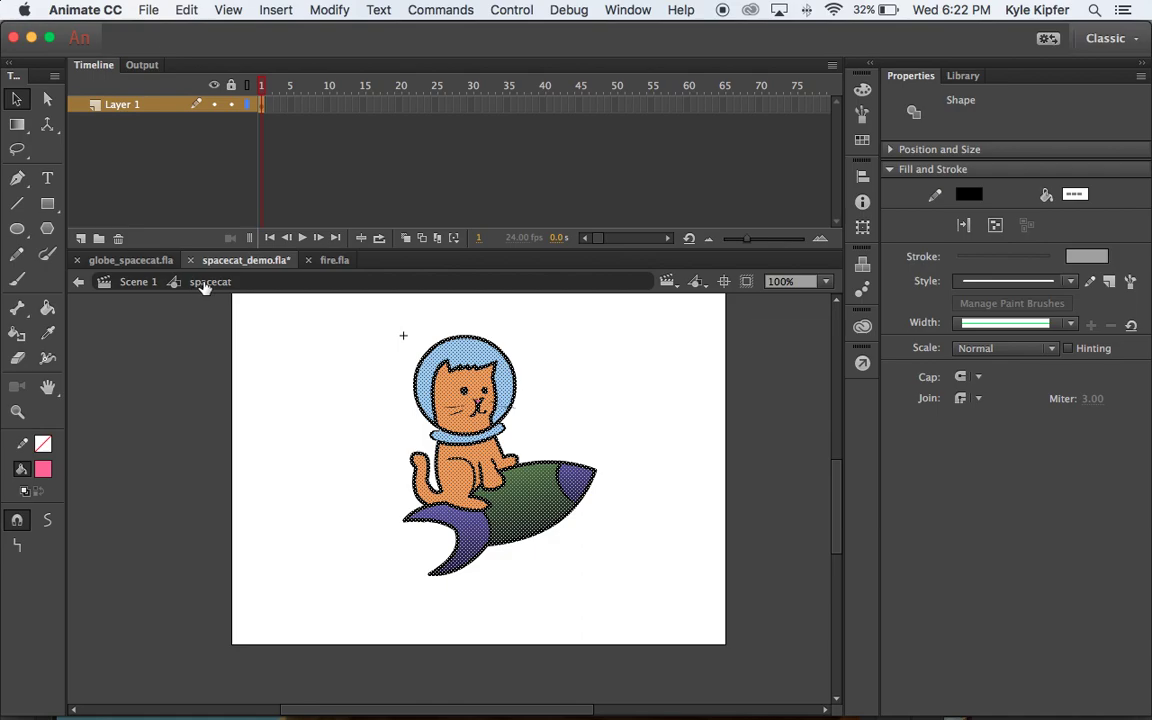
Add a new layer named fire inside the symbol and paste the fire clip onto it
{"action": "left_click", "coordinate": [80, 238]}
{"action": "double_click", "coordinate": [125, 105]}
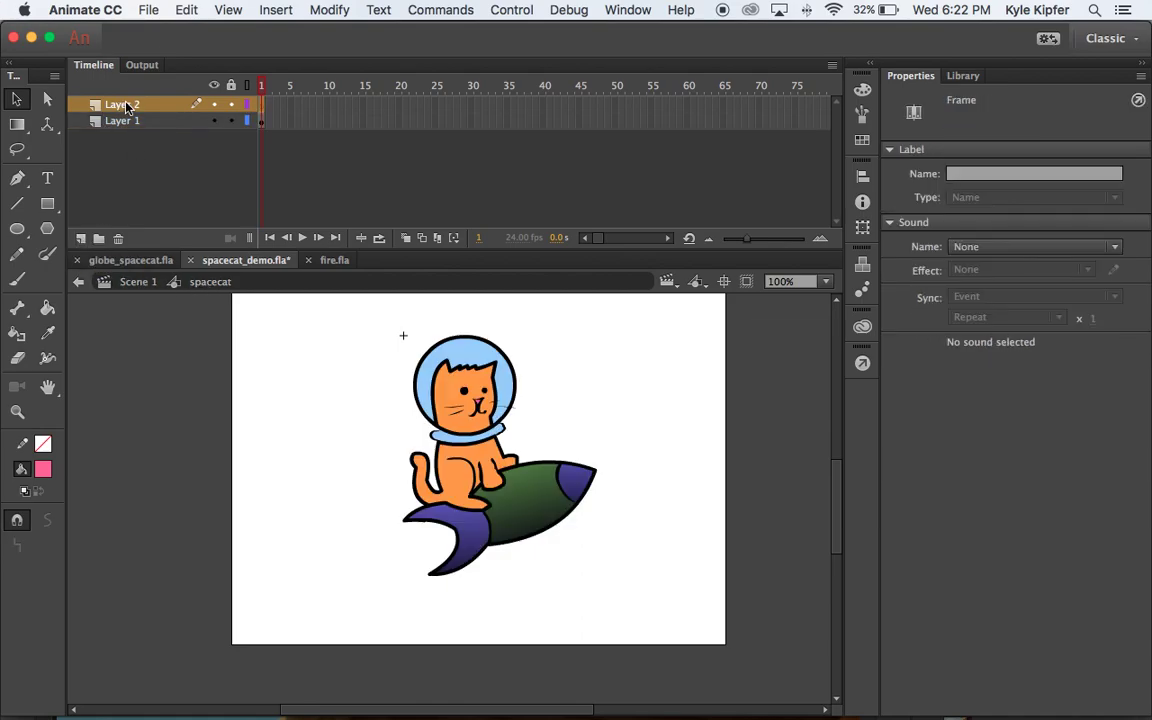
{"action": "type", "text": "fire"}
{"action": "key", "text": "Return"}
{"action": "key", "text": "super+v"}
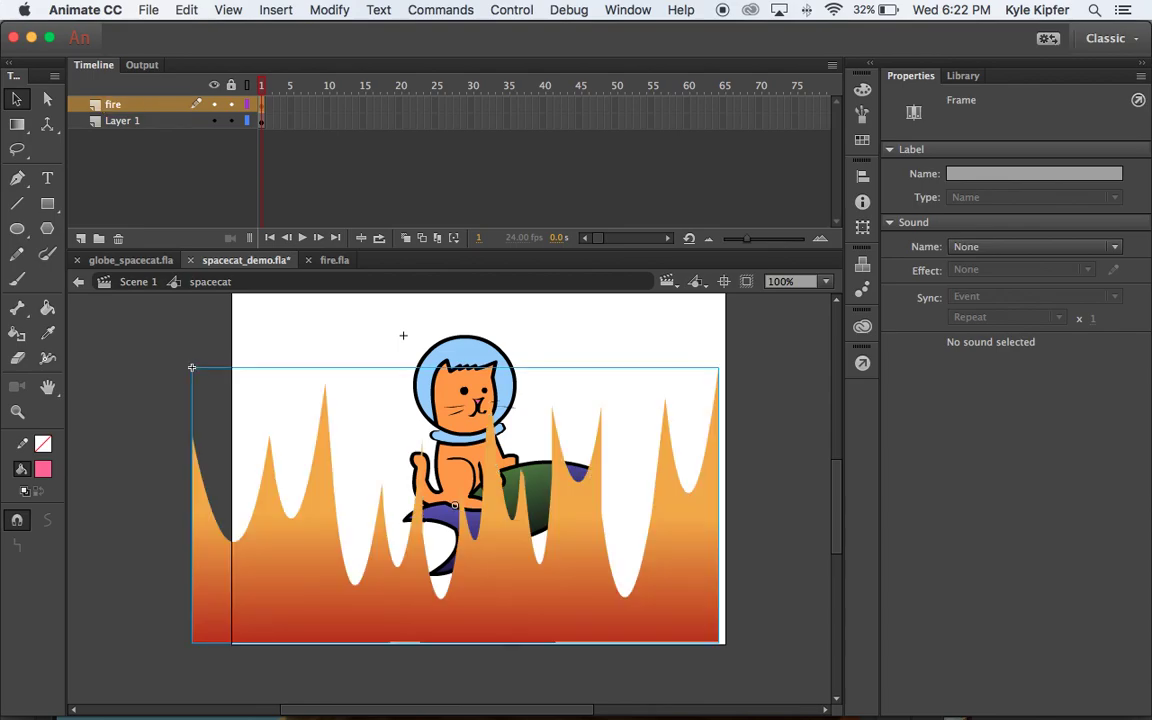
Shrink the fire clip with Free Transform and tilt it below the cat
{"action": "left_click", "coordinate": [16, 127]}
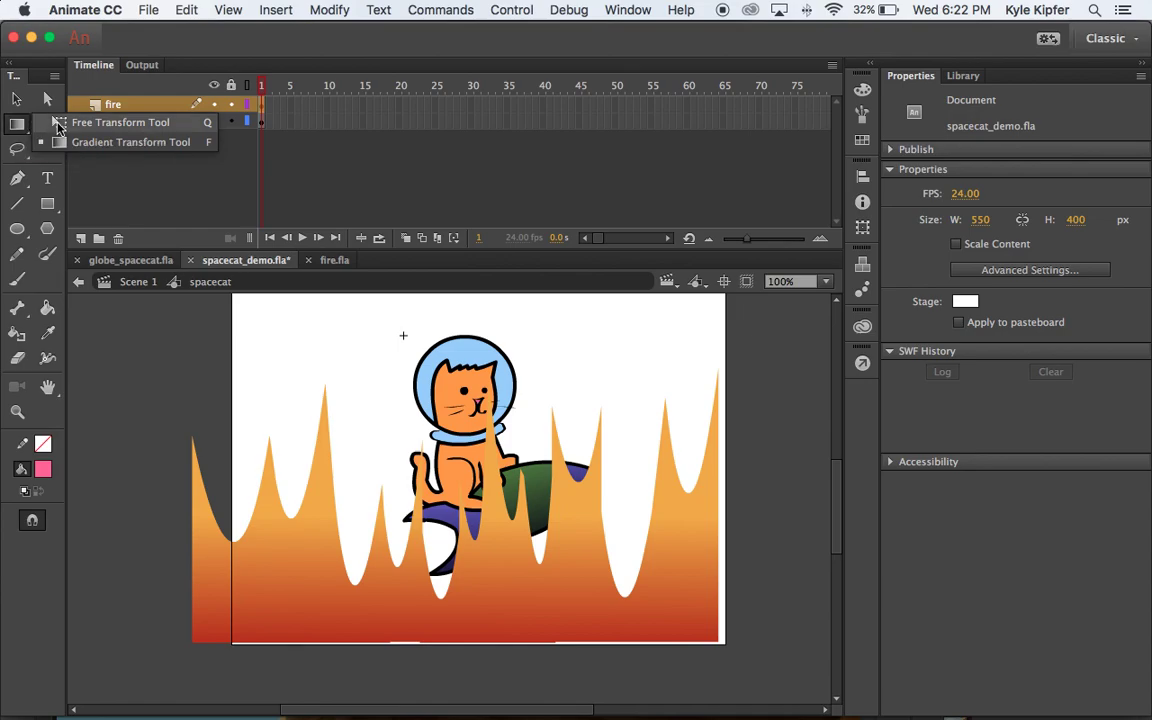
{"action": "left_click", "coordinate": [58, 125]}
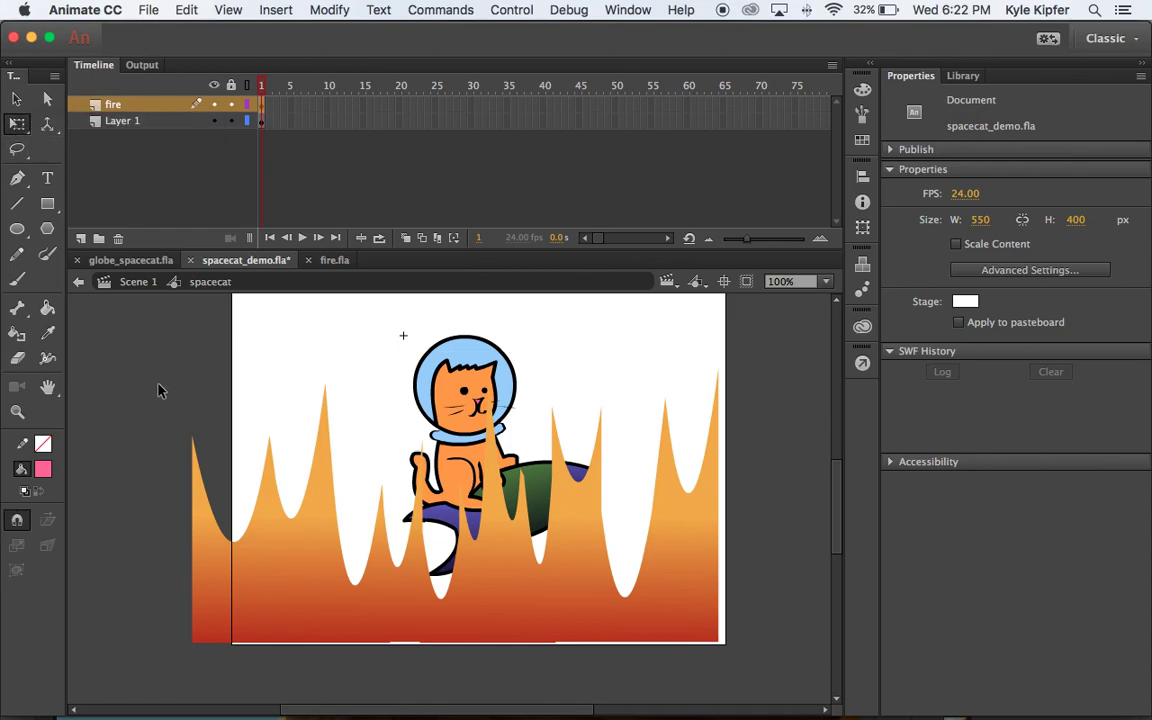
{"action": "left_click", "coordinate": [312, 578]}
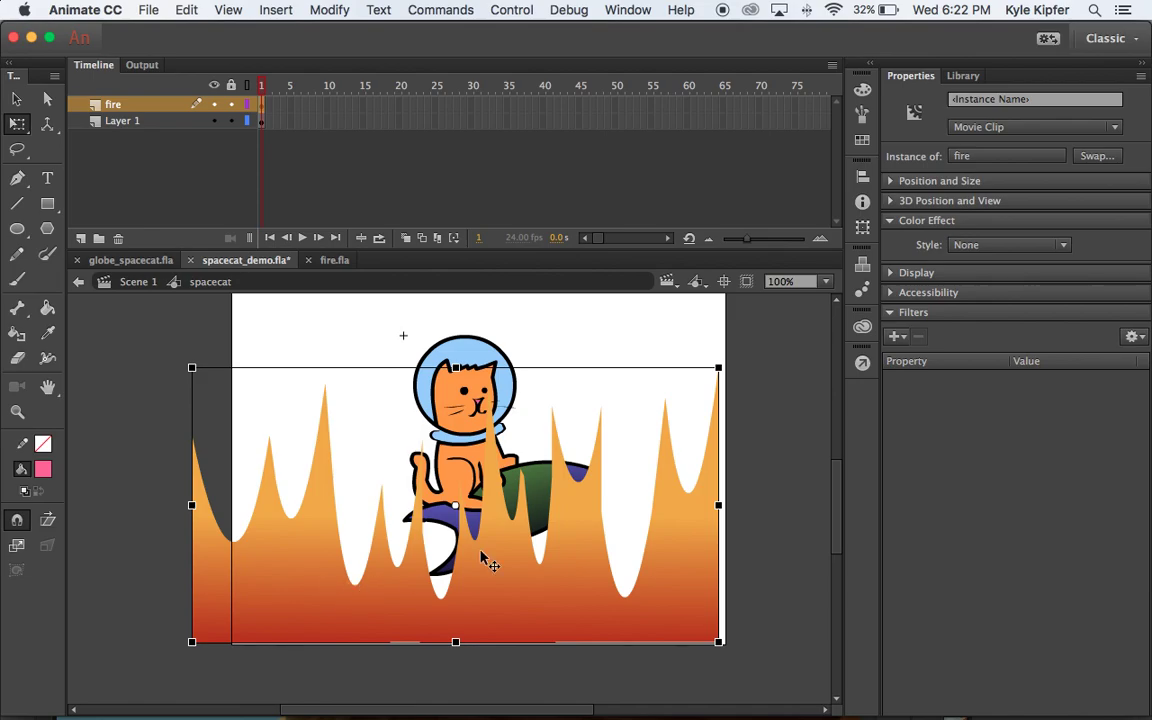
{"action": "left_click_drag", "start_coordinate": [718, 368], "coordinate": [377, 420]}
{"action": "left_click_drag", "start_coordinate": [448, 443], "coordinate": [444, 527]}
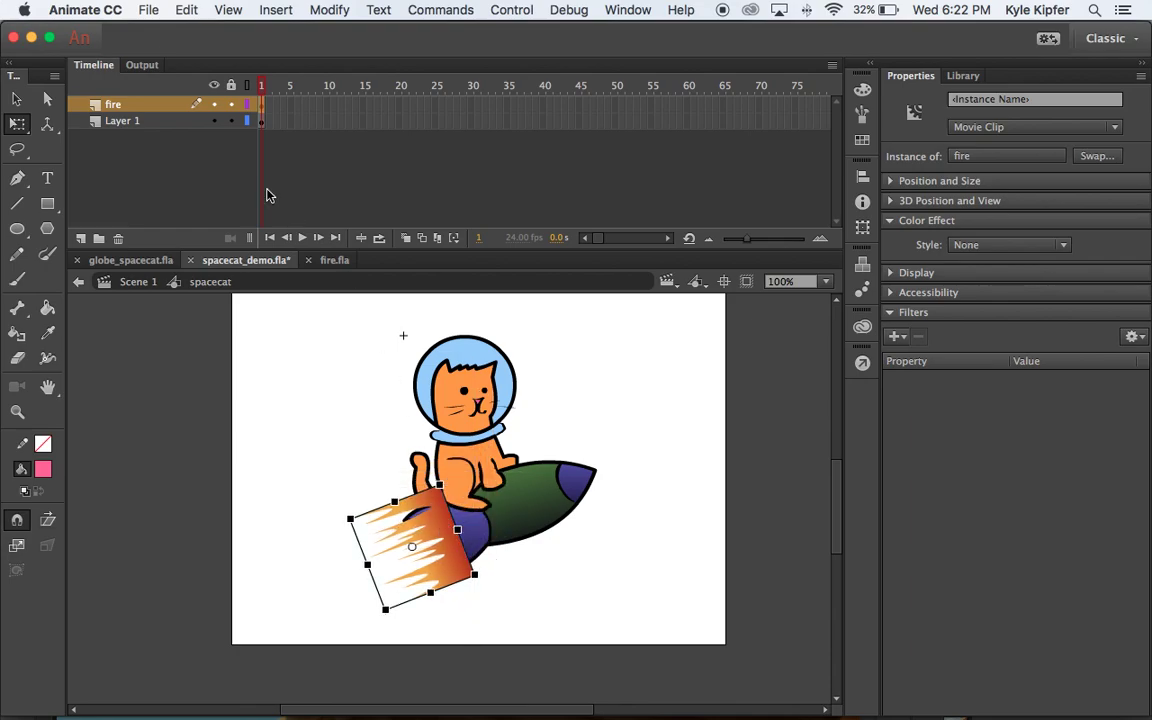
Move the fire layer below Layer 1 and shrink the flames slightly more
{"action": "left_click", "coordinate": [120, 104]}
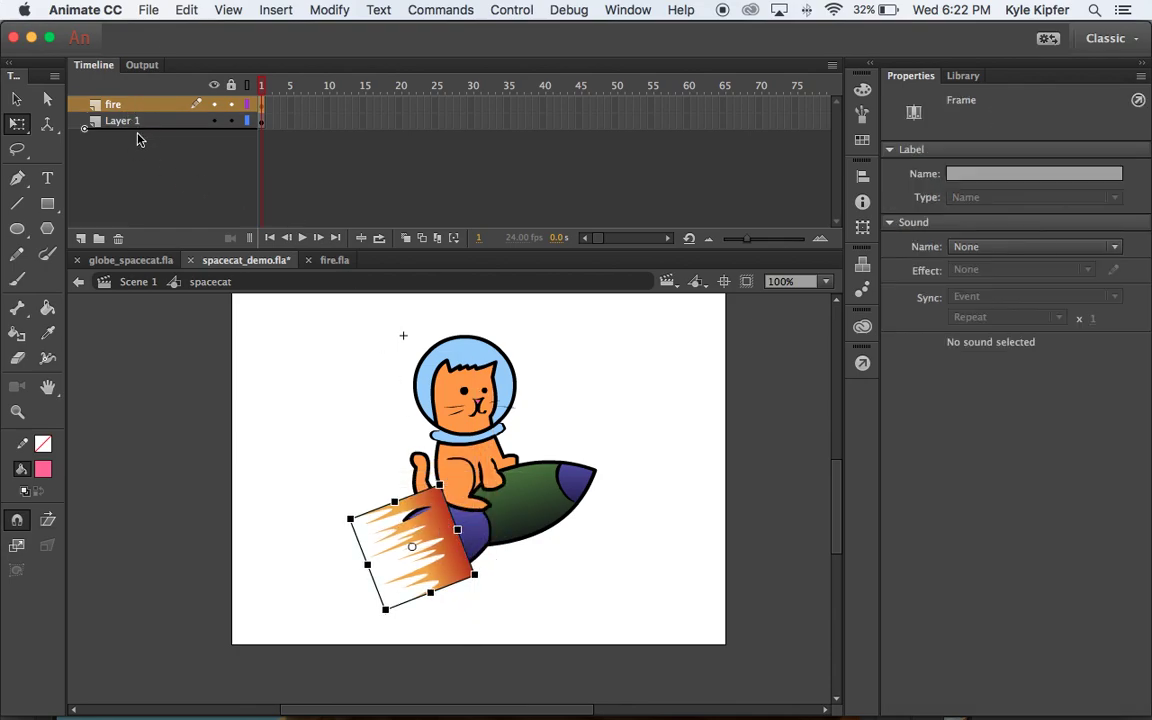
{"action": "left_click_drag", "start_coordinate": [138, 136], "coordinate": [138, 130]}
{"action": "left_click_drag", "start_coordinate": [394, 502], "coordinate": [399, 516]}
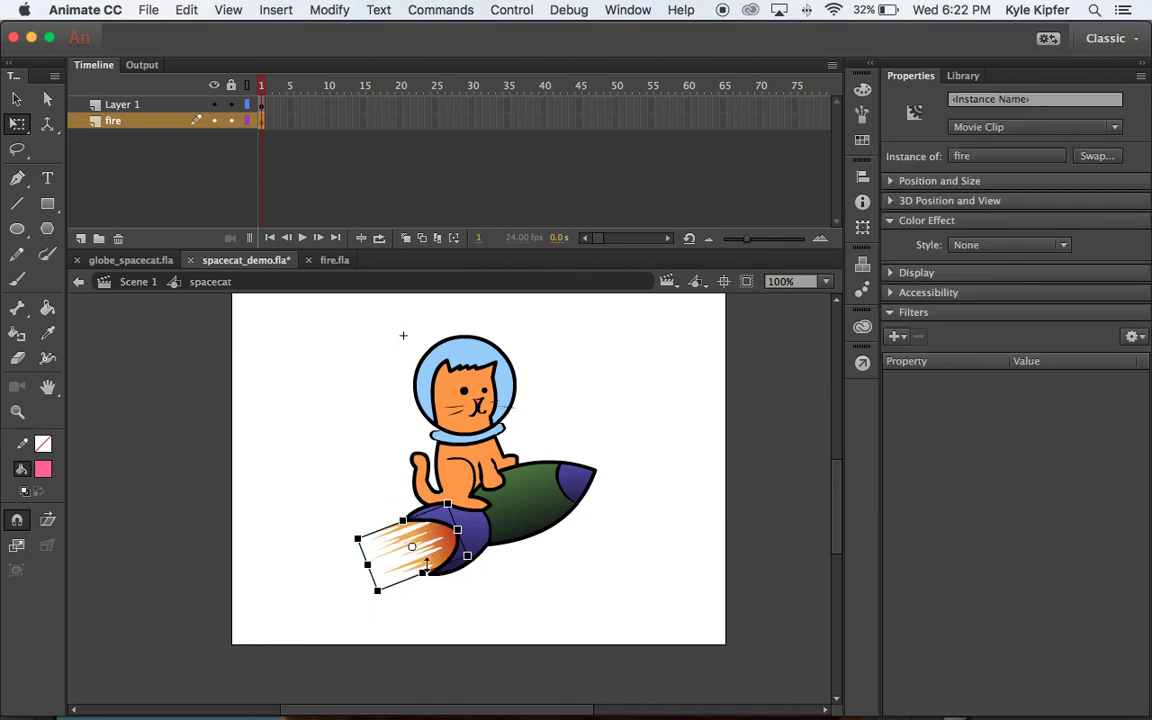
{"action": "left_click", "coordinate": [545, 586]}
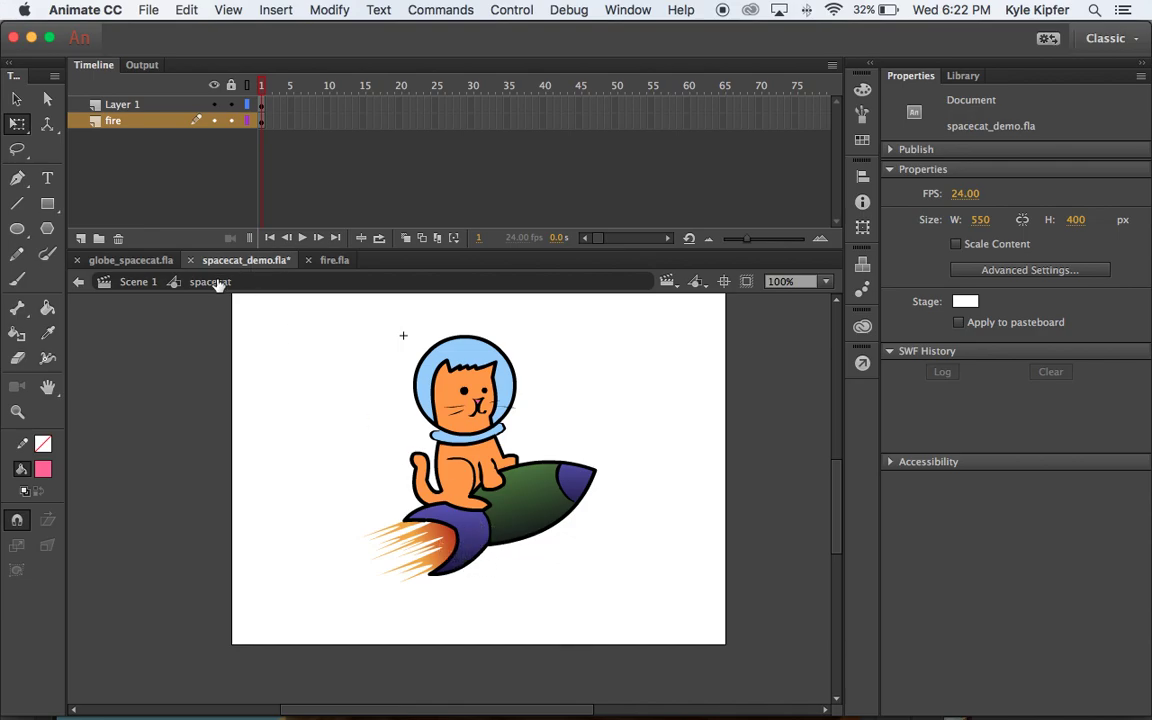
Check the layering by selecting the rocket artwork and the flames in turn
{"action": "left_click", "coordinate": [137, 106]}
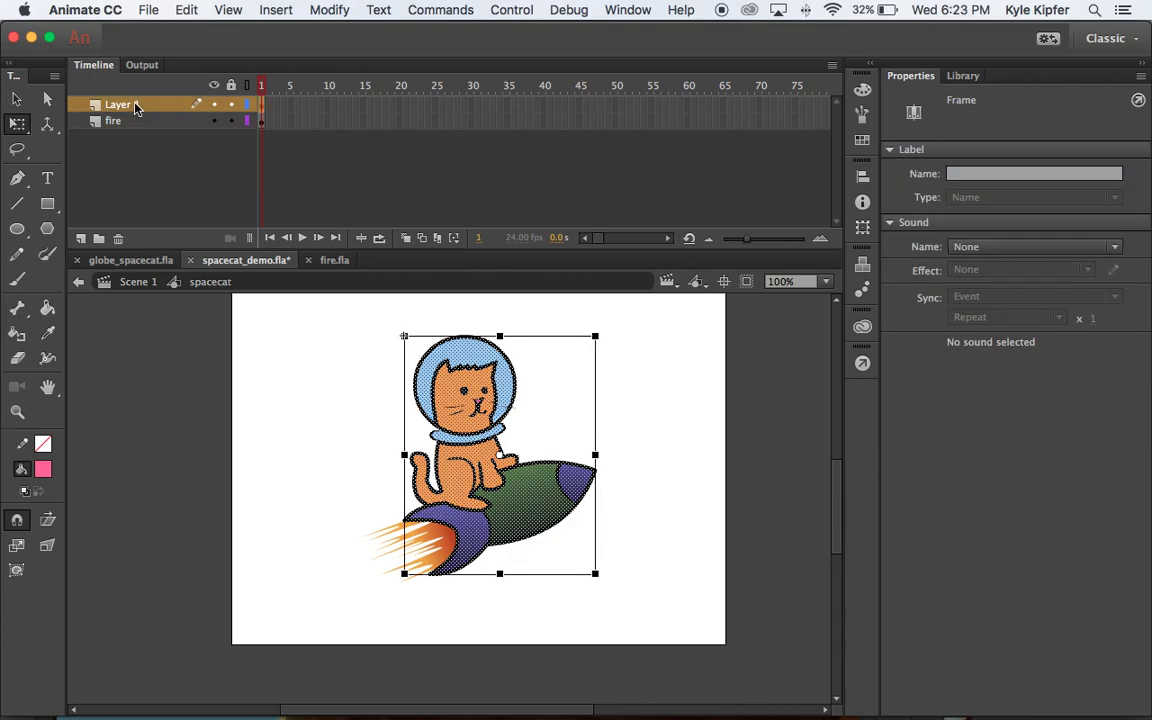
{"action": "left_click", "coordinate": [112, 119]}
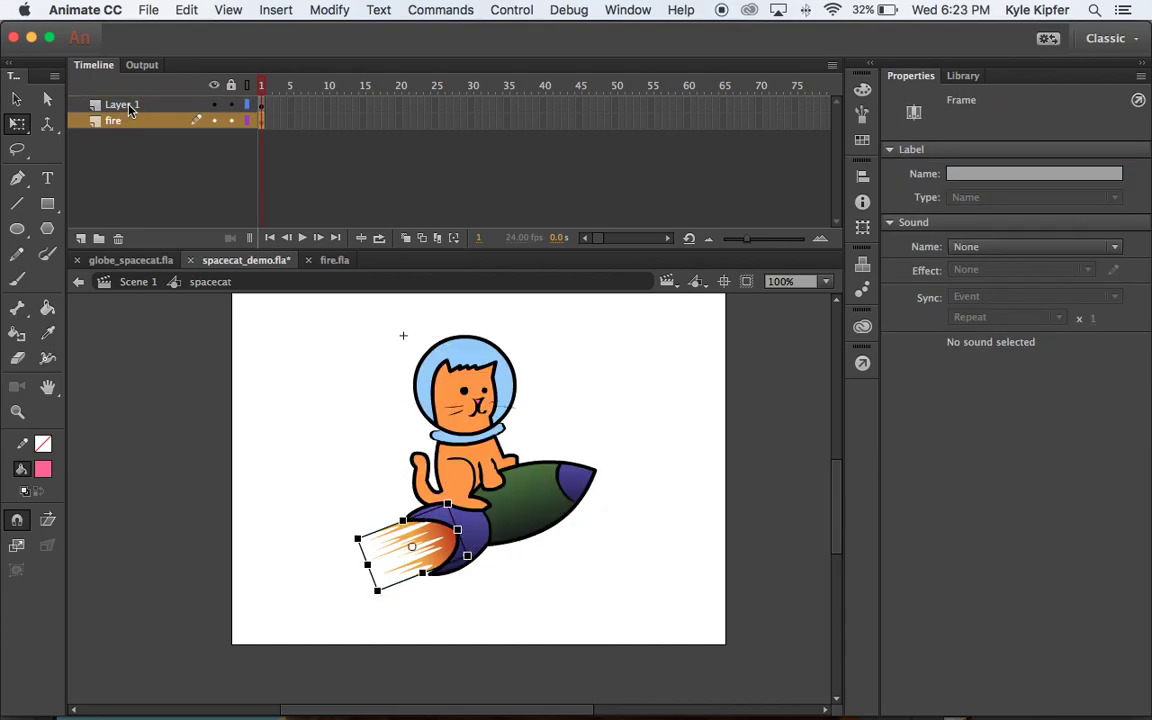
{"action": "left_click", "coordinate": [128, 110]}
{"action": "left_click", "coordinate": [126, 120]}
{"action": "left_click", "coordinate": [16, 98]}
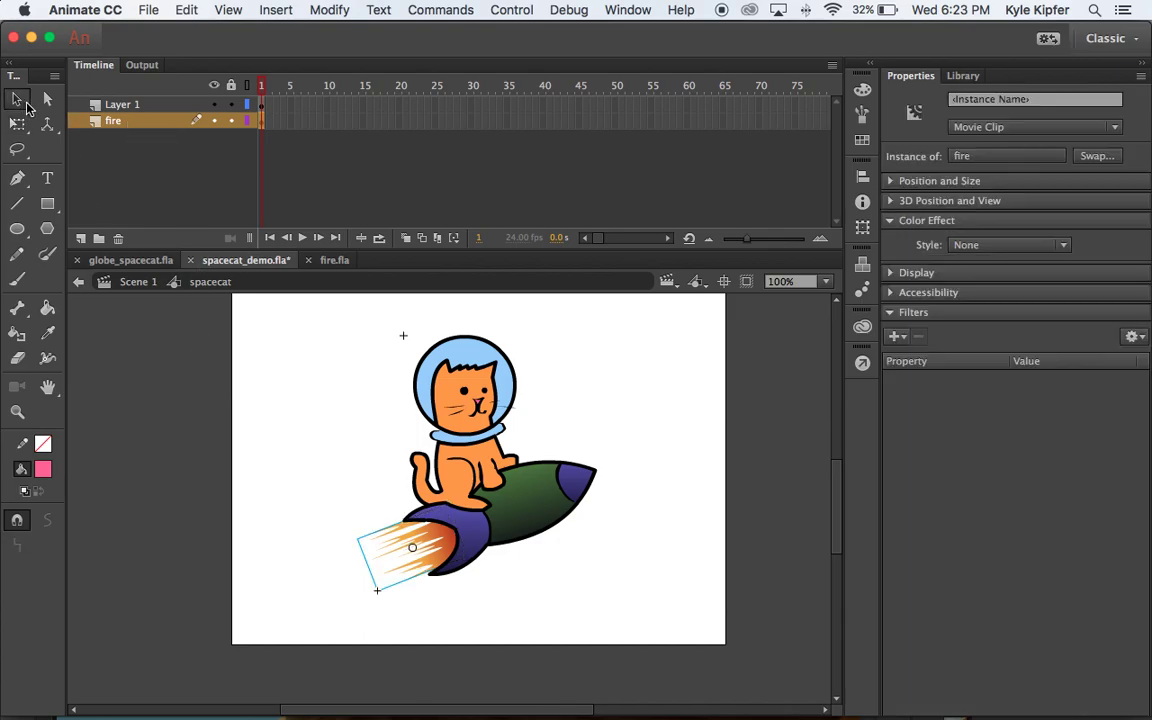
Return to Scene 1 and test-play the spacecat with flames behind its rocket
{"action": "left_click", "coordinate": [137, 283]}
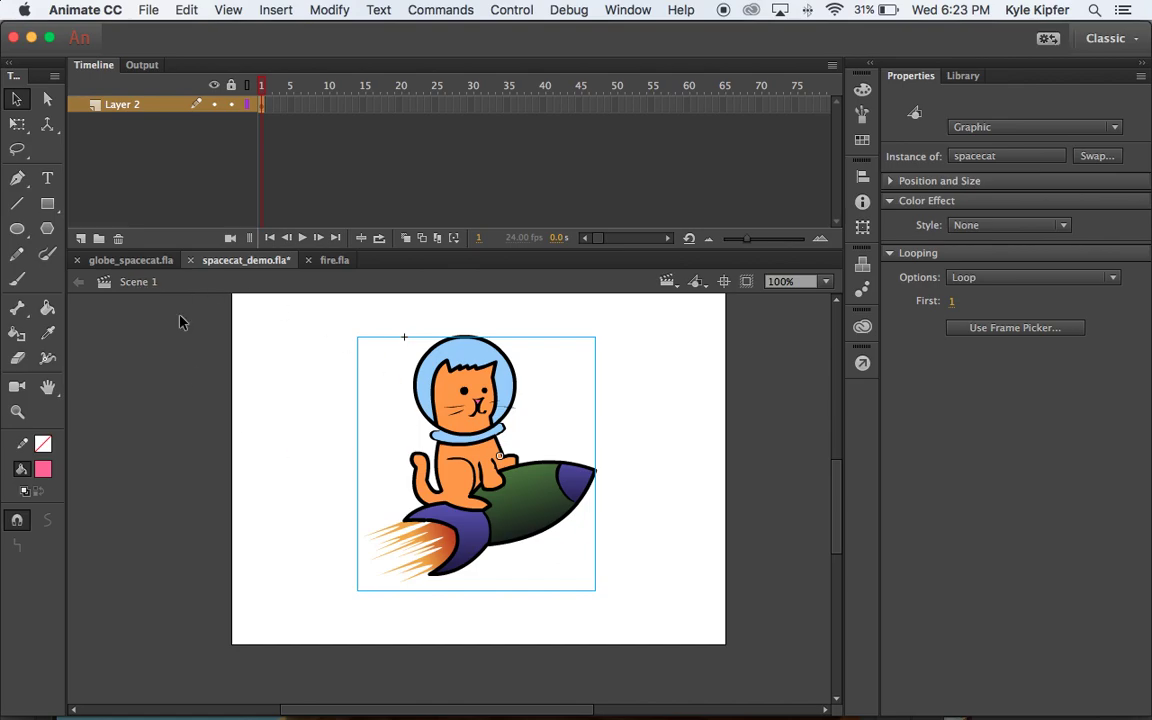
{"action": "left_click", "coordinate": [300, 406]}
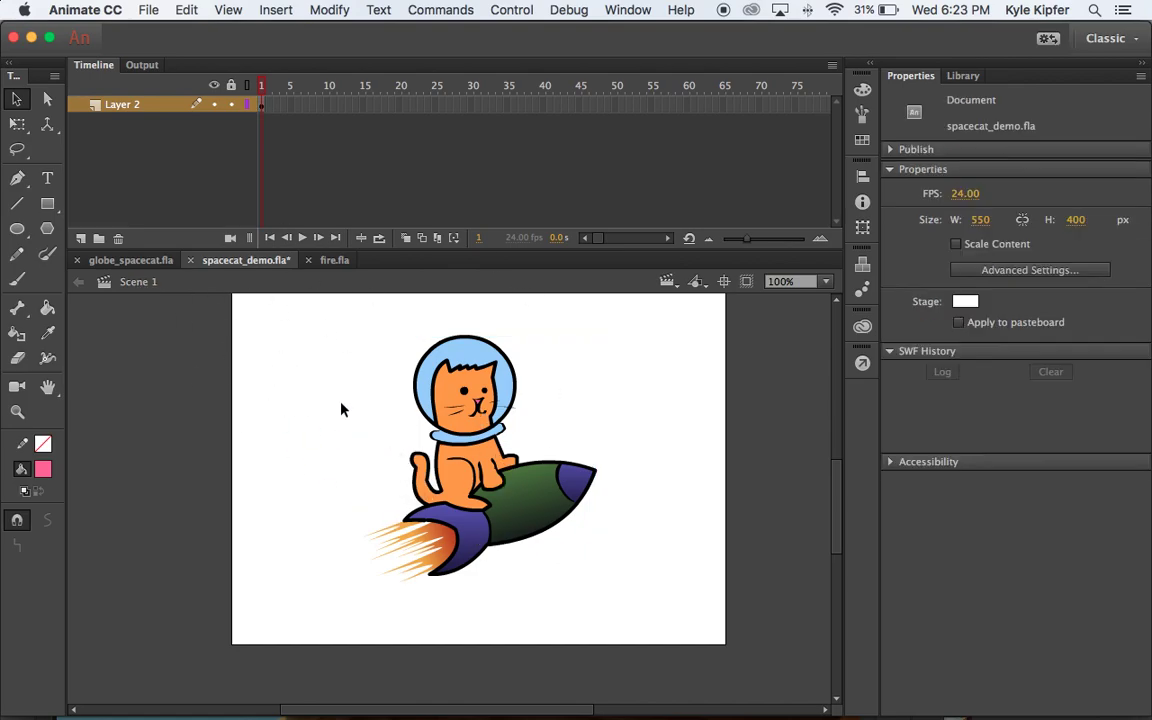
{"action": "left_click", "coordinate": [477, 410]}
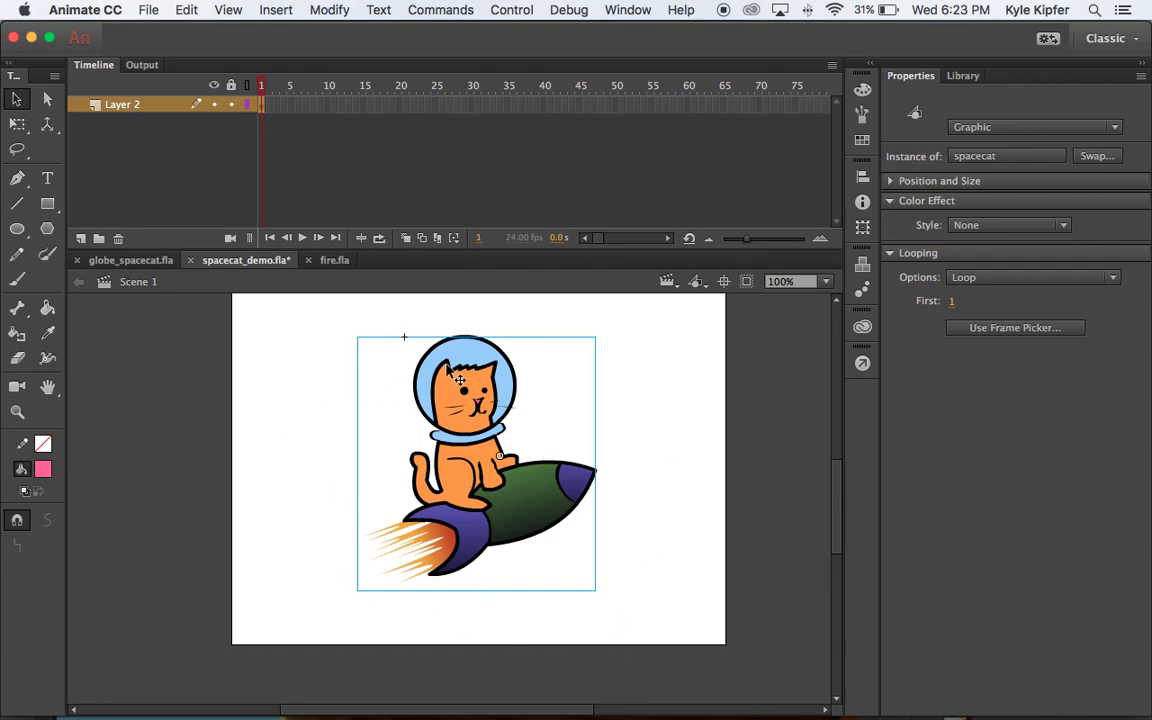
{"action": "key", "text": "super+Return"}
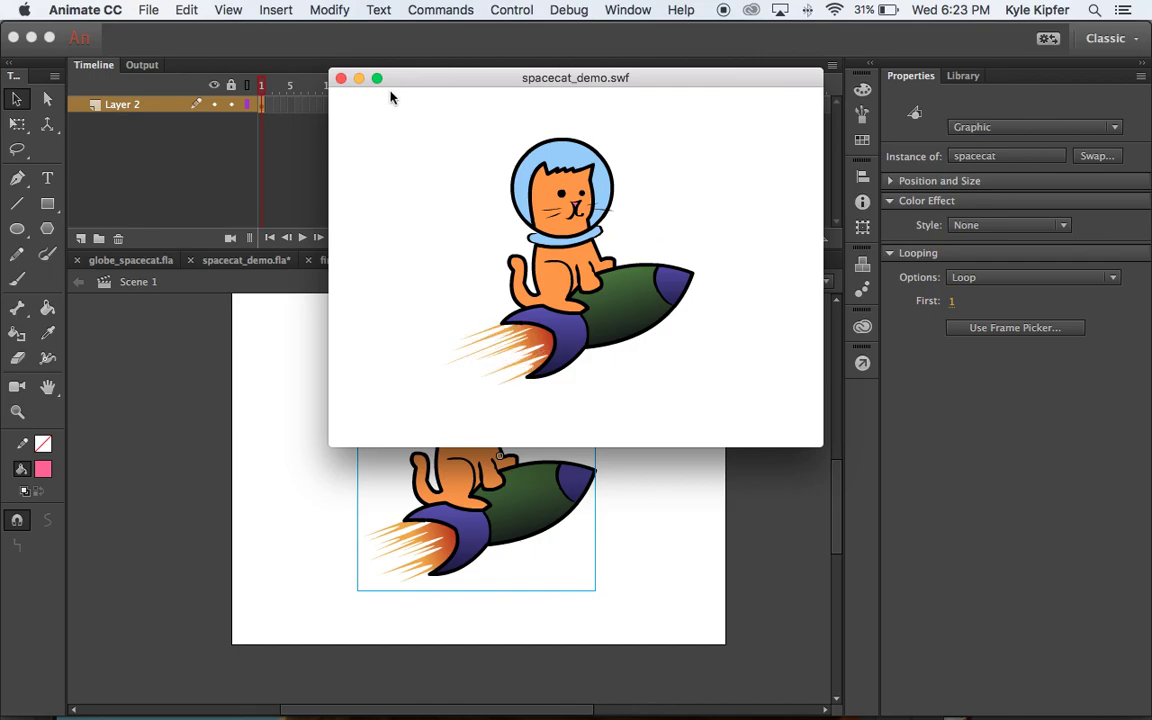
{"action": "left_click", "coordinate": [341, 79]}
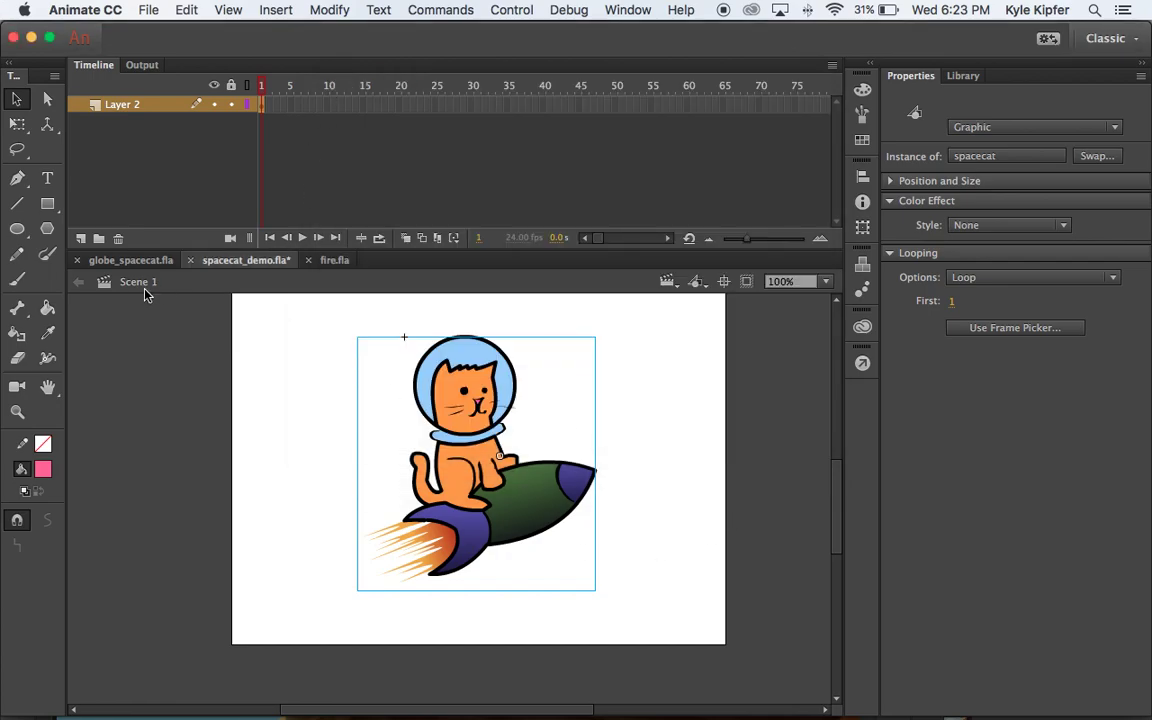
{"action": "left_click", "coordinate": [17, 123]}
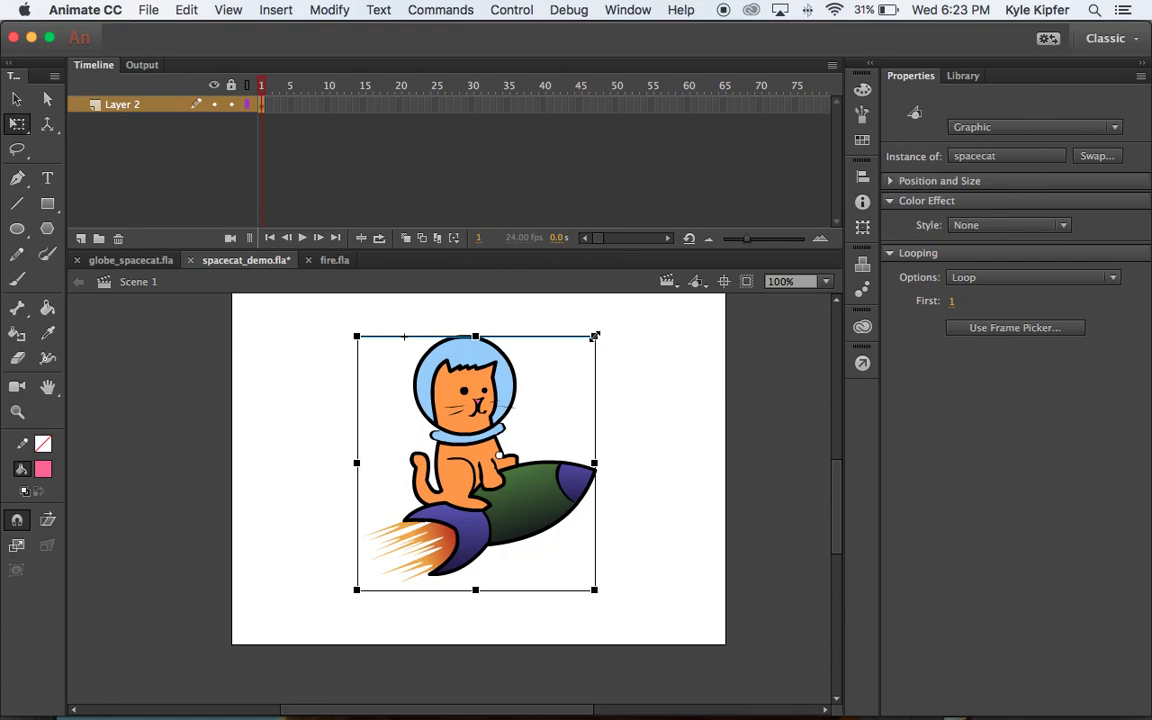
Scale the spacecat down and move it onto the pasteboard just left of the stage
{"action": "left_click_drag", "start_coordinate": [594, 337], "coordinate": [561, 383]}
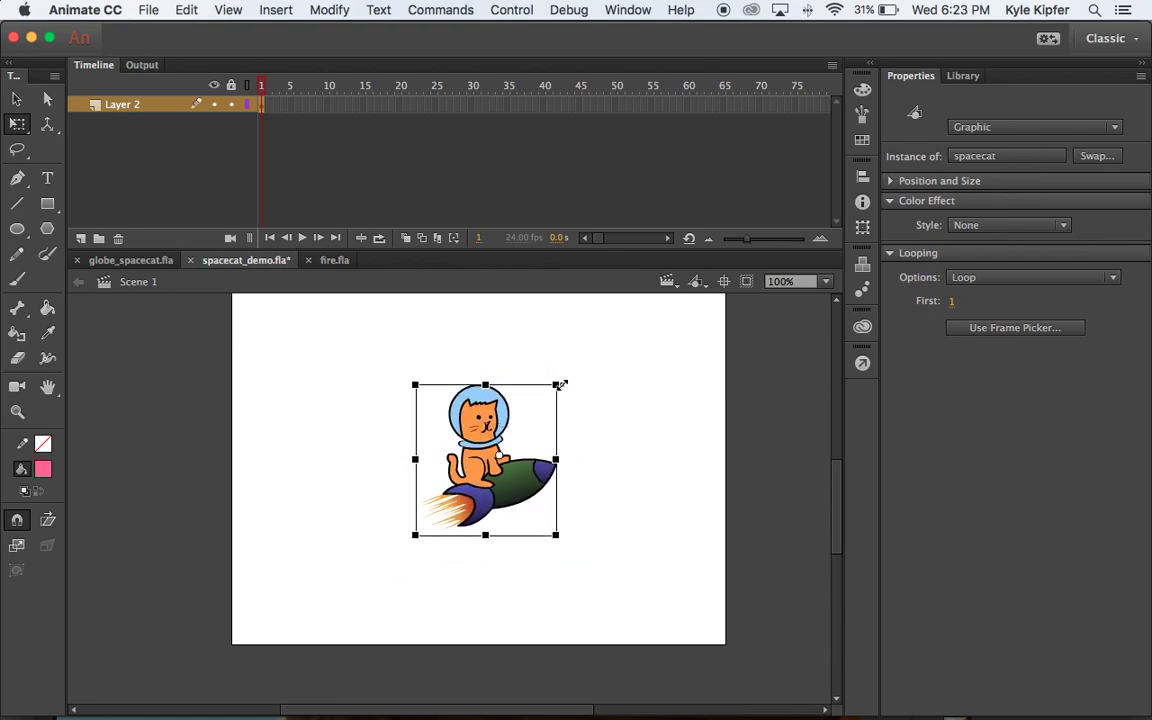
{"action": "left_click", "coordinate": [605, 444]}
{"action": "scroll", "coordinate": [737, 475], "scroll_direction": "up", "scroll_amount": 3}
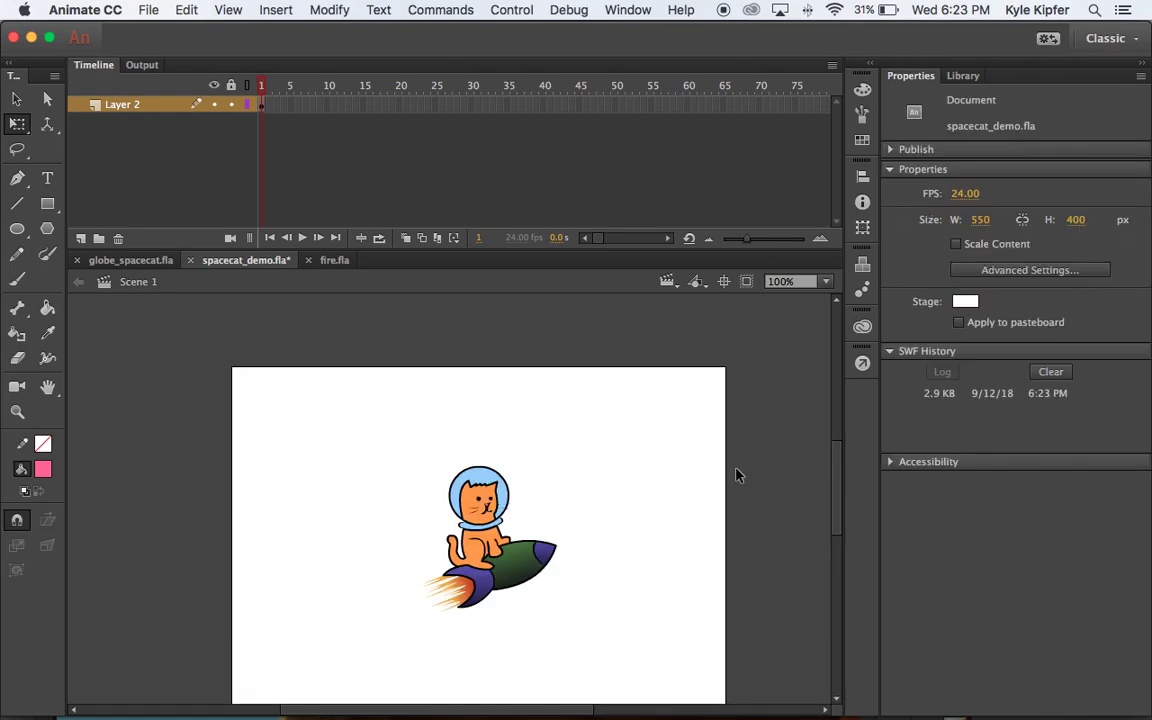
{"action": "left_click", "coordinate": [493, 486]}
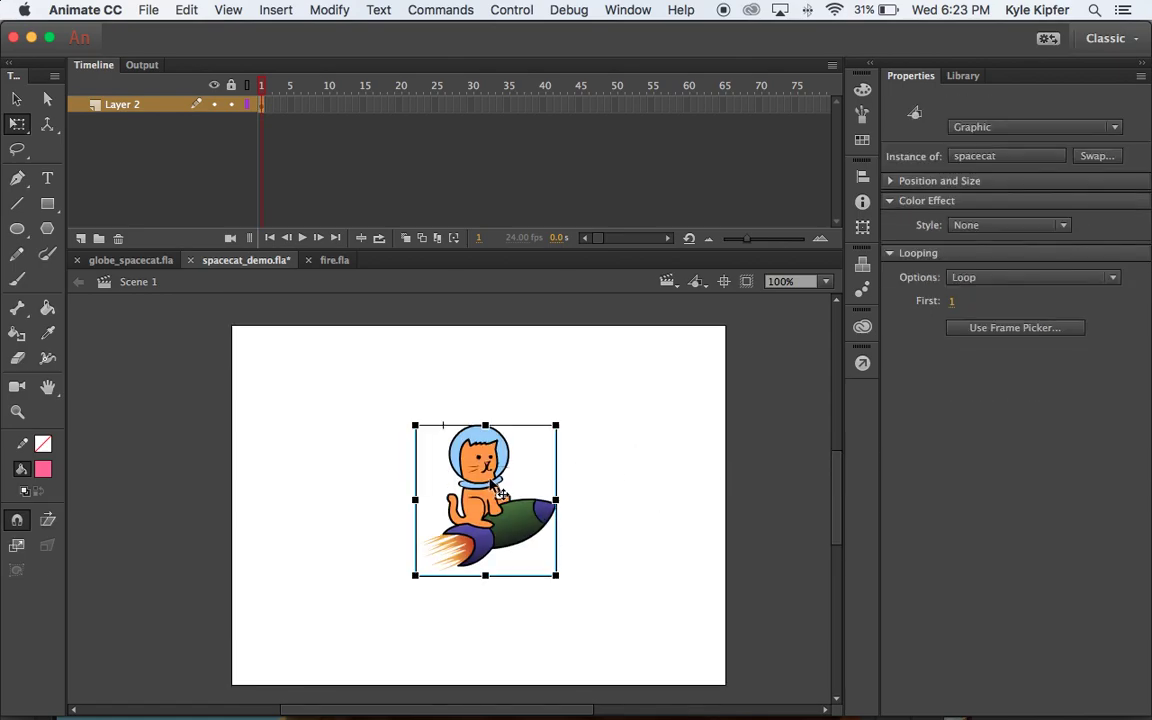
{"action": "left_click_drag", "start_coordinate": [503, 497], "coordinate": [166, 496]}
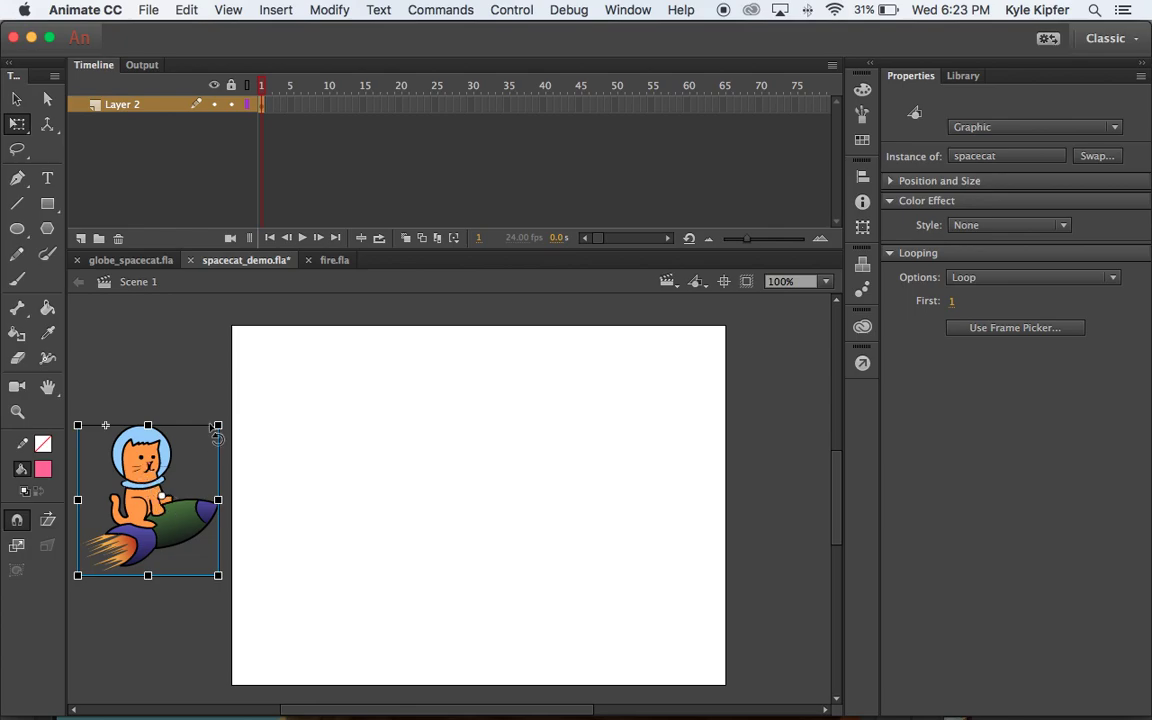
{"action": "left_click", "coordinate": [193, 343]}
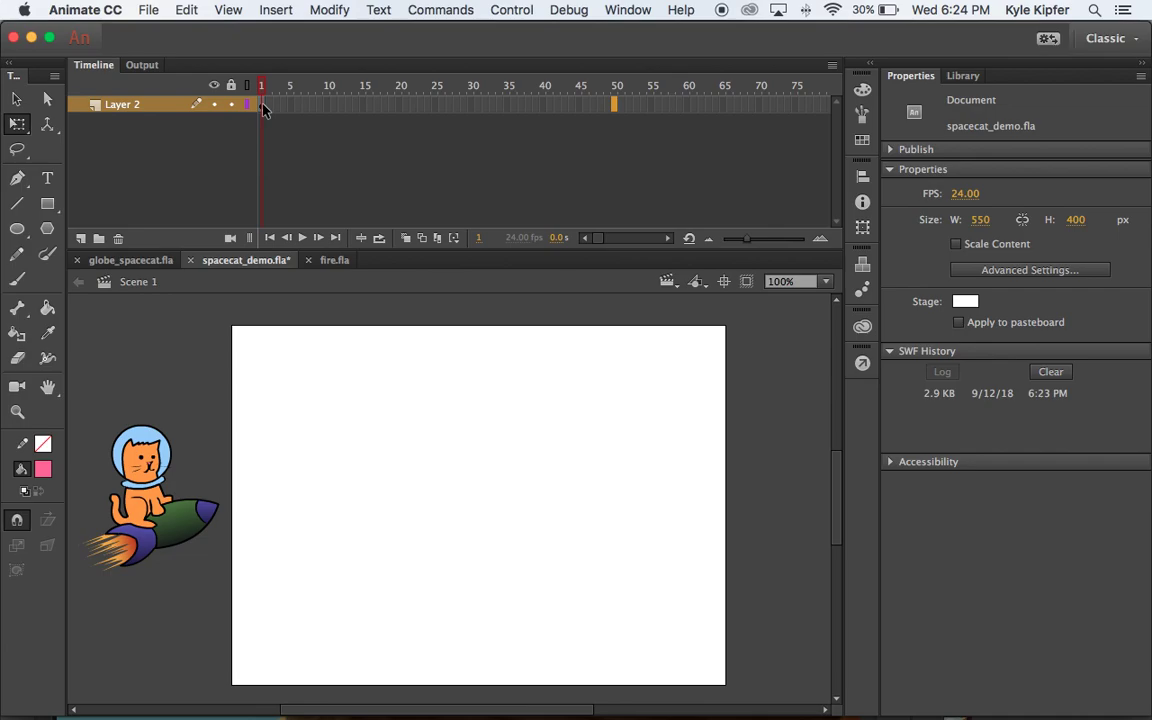
Extend the cat's layer to frame 50
{"action": "left_click", "coordinate": [614, 104]}
{"action": "key", "text": "F5"}
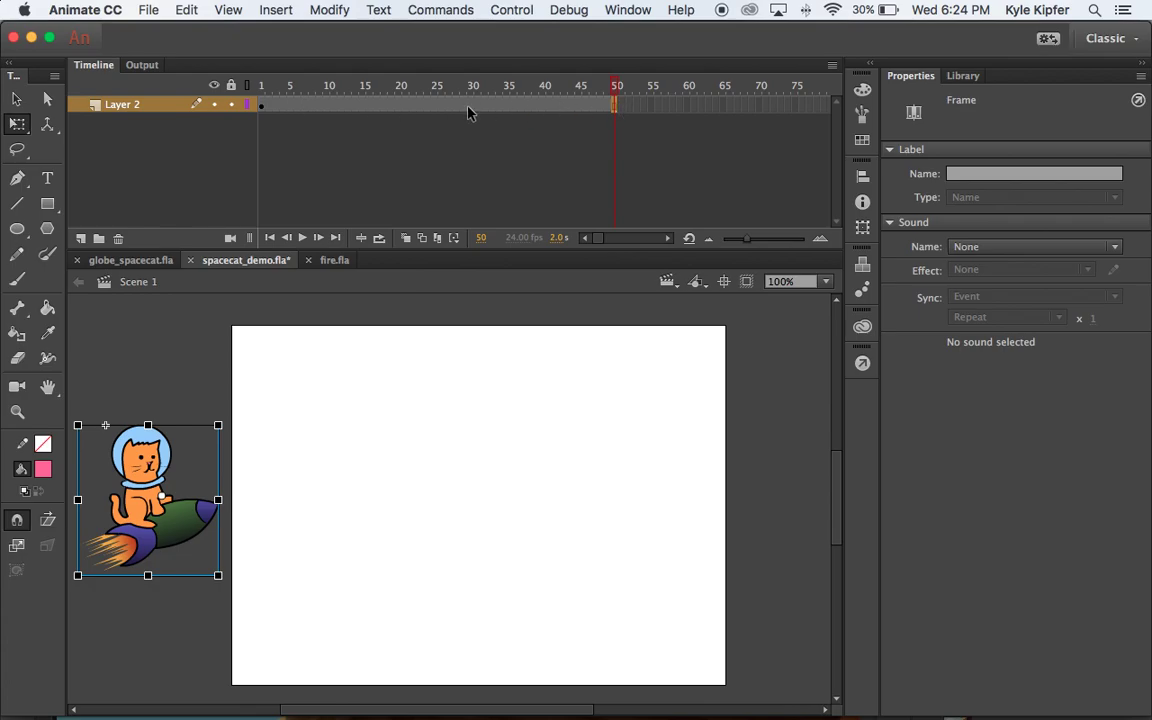
{"action": "left_click", "coordinate": [262, 106]}
Convert the layer's frames into a motion tween from frame 10's context menu
{"action": "left_click", "coordinate": [326, 105]}
{"action": "right_click", "coordinate": [325, 105]}
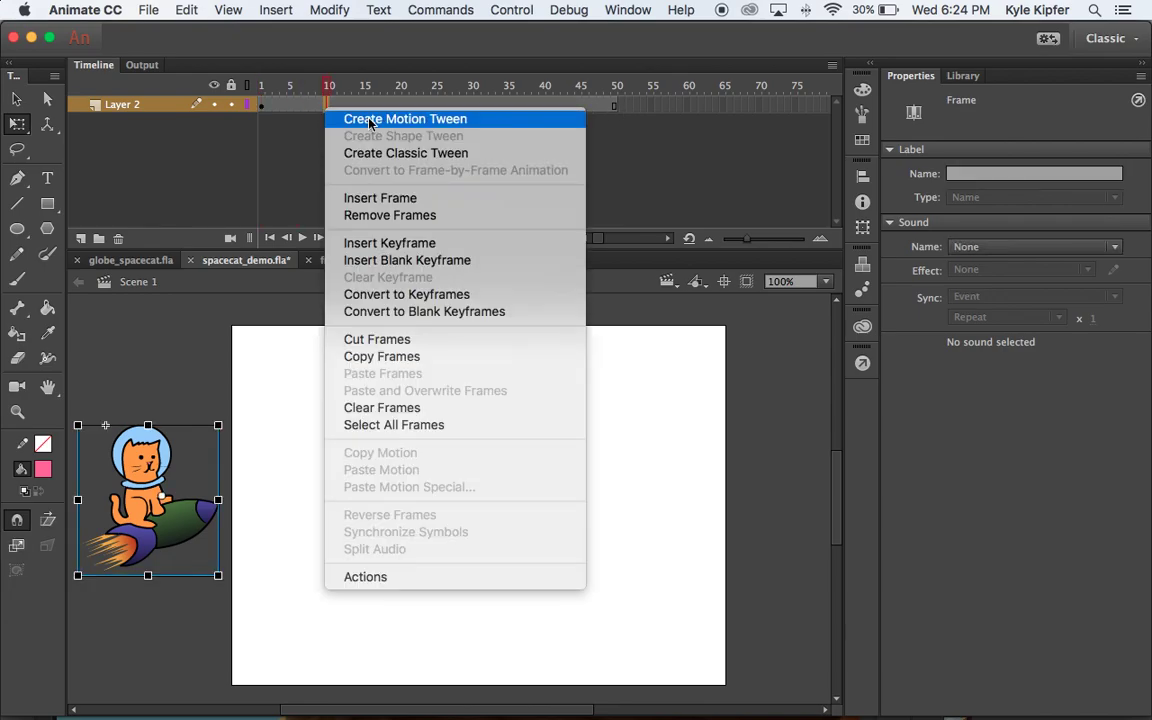
{"action": "left_click", "coordinate": [369, 121]}
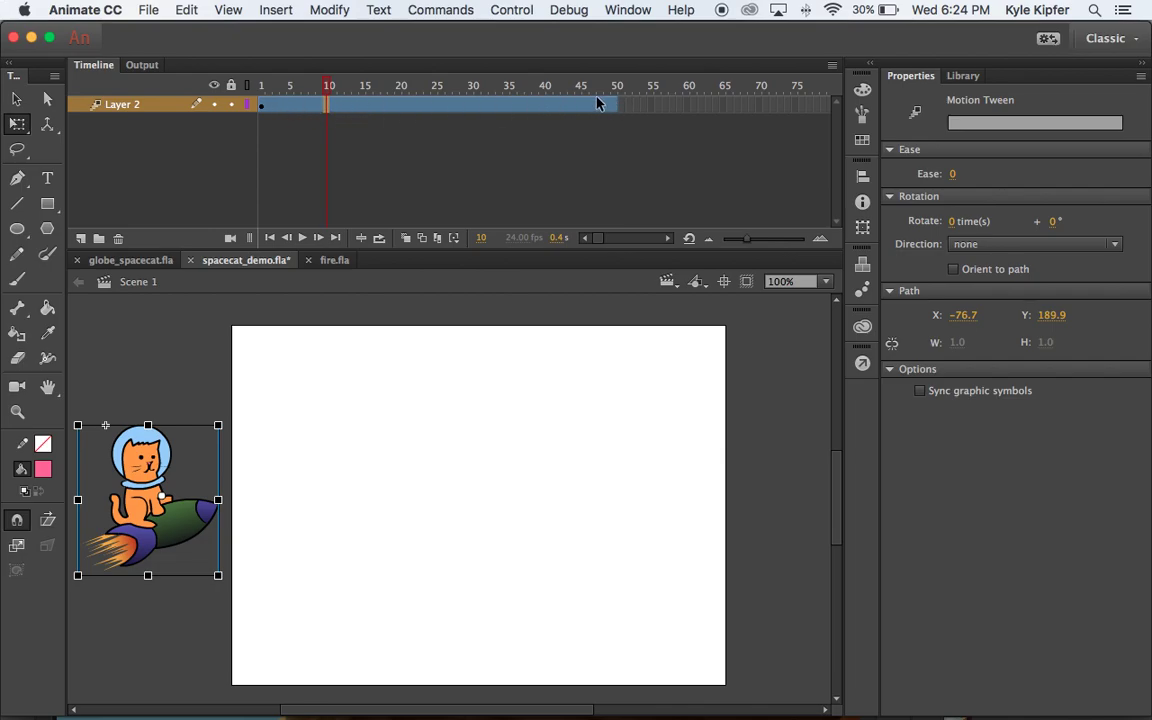
{"action": "left_click", "coordinate": [267, 104]}
{"action": "left_click", "coordinate": [330, 106]}
Drag the cat to zigzag positions at frames 10, 20, 30 and 40, then test-play it
{"action": "left_click", "coordinate": [172, 520]}
{"action": "left_click_drag", "start_coordinate": [172, 518], "coordinate": [352, 462]}
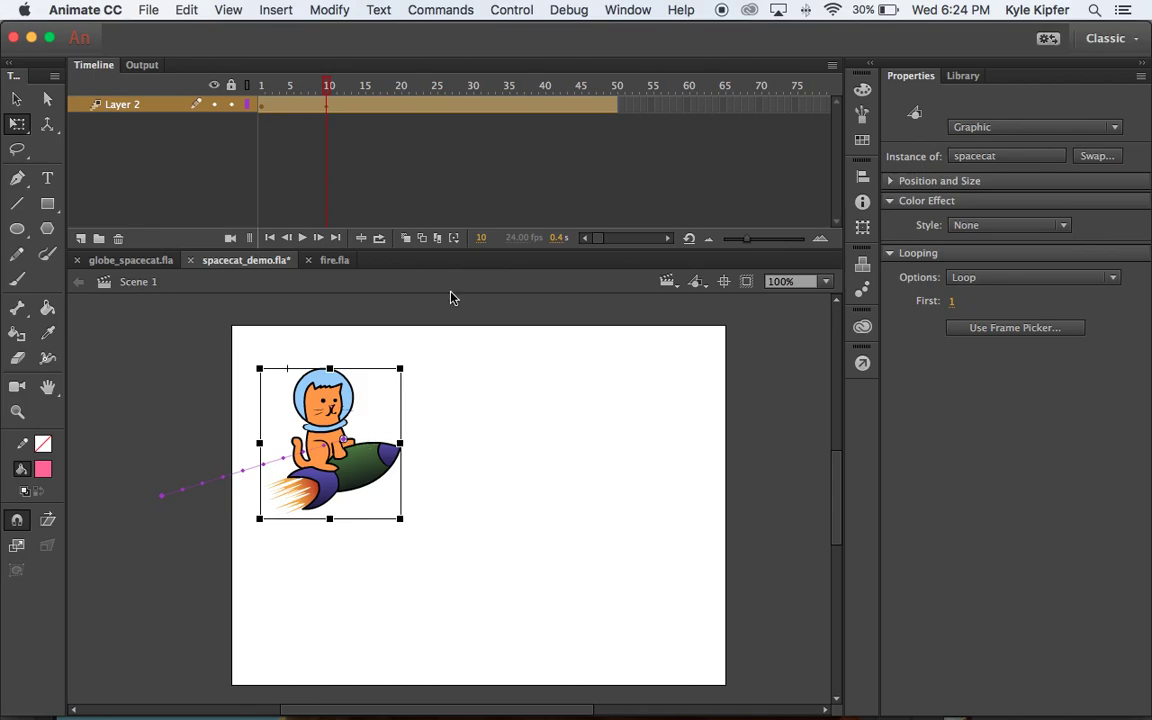
{"action": "left_click", "coordinate": [400, 110]}
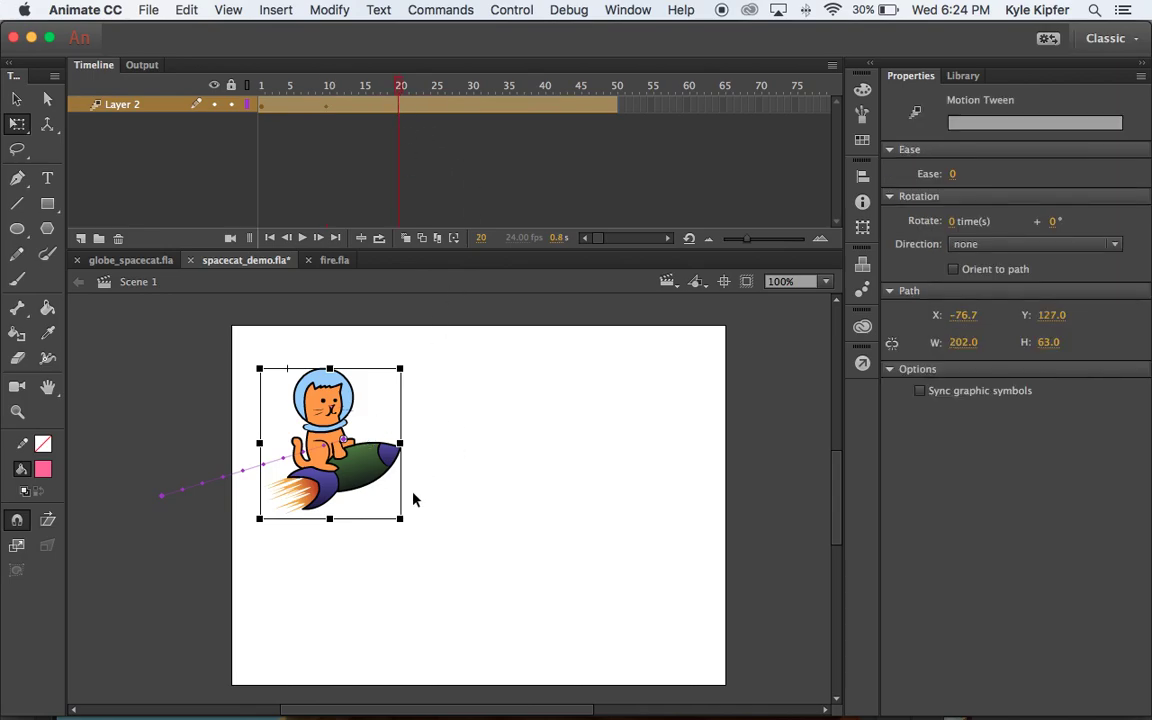
{"action": "left_click_drag", "start_coordinate": [372, 488], "coordinate": [478, 602]}
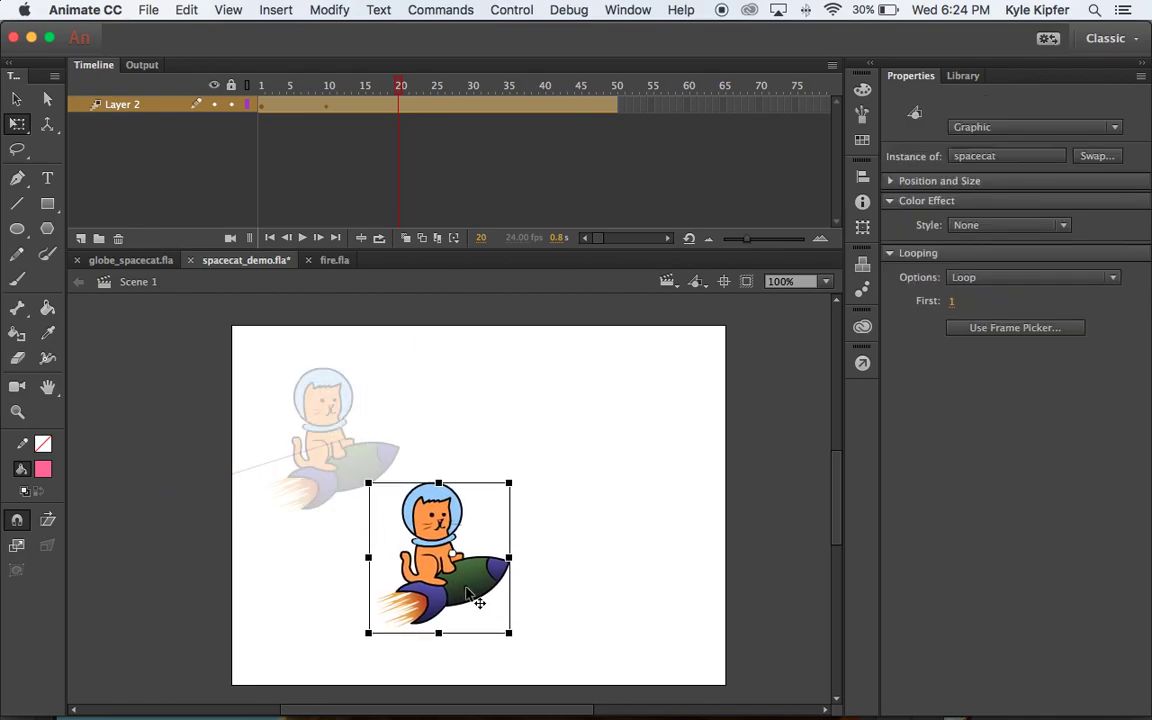
{"action": "left_click", "coordinate": [476, 110]}
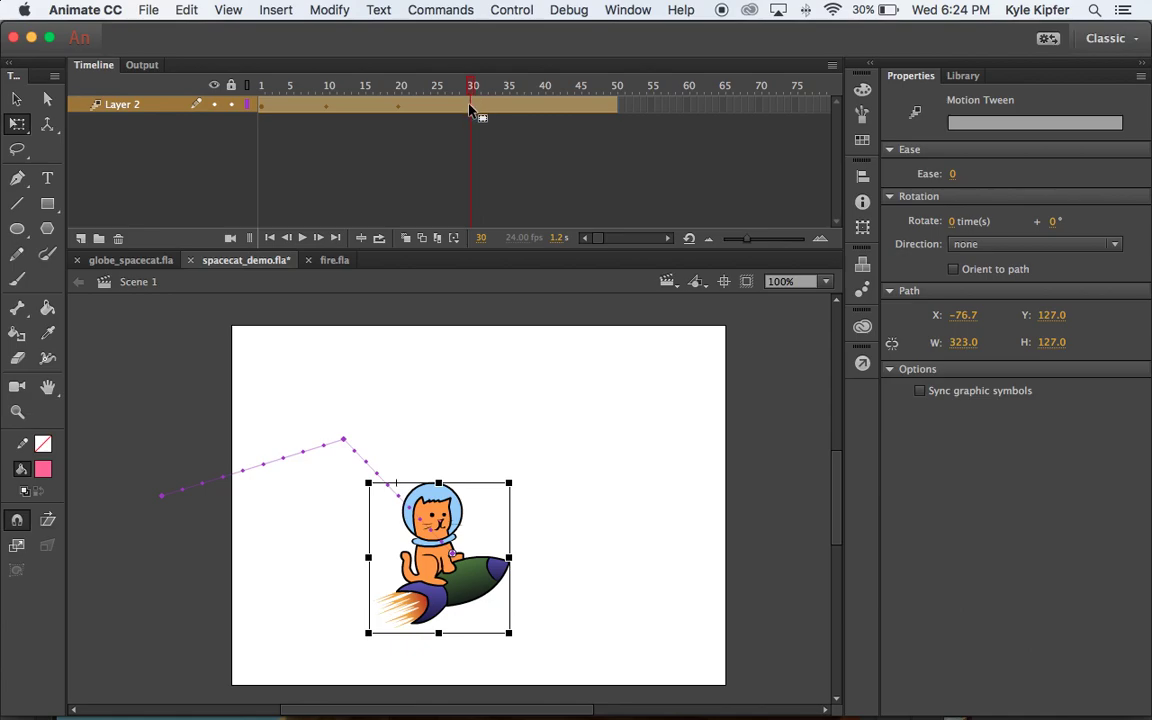
{"action": "left_click_drag", "start_coordinate": [490, 565], "coordinate": [620, 455]}
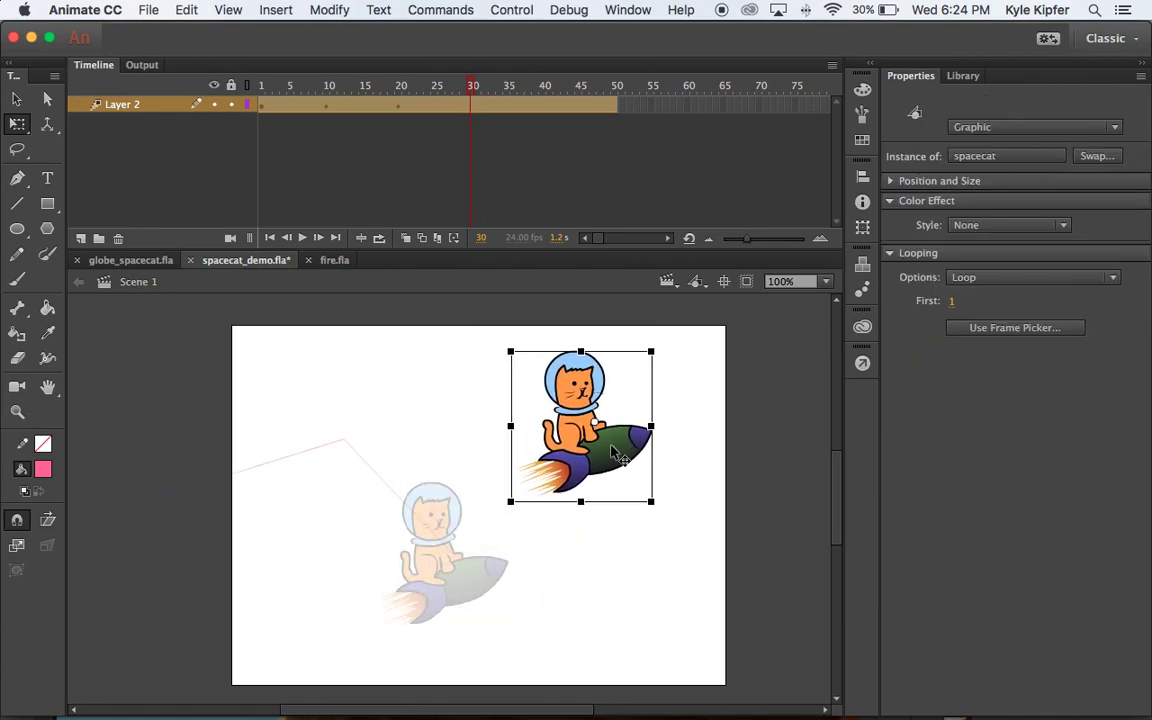
{"action": "left_click", "coordinate": [546, 106]}
{"action": "left_click_drag", "start_coordinate": [619, 461], "coordinate": [847, 615]}
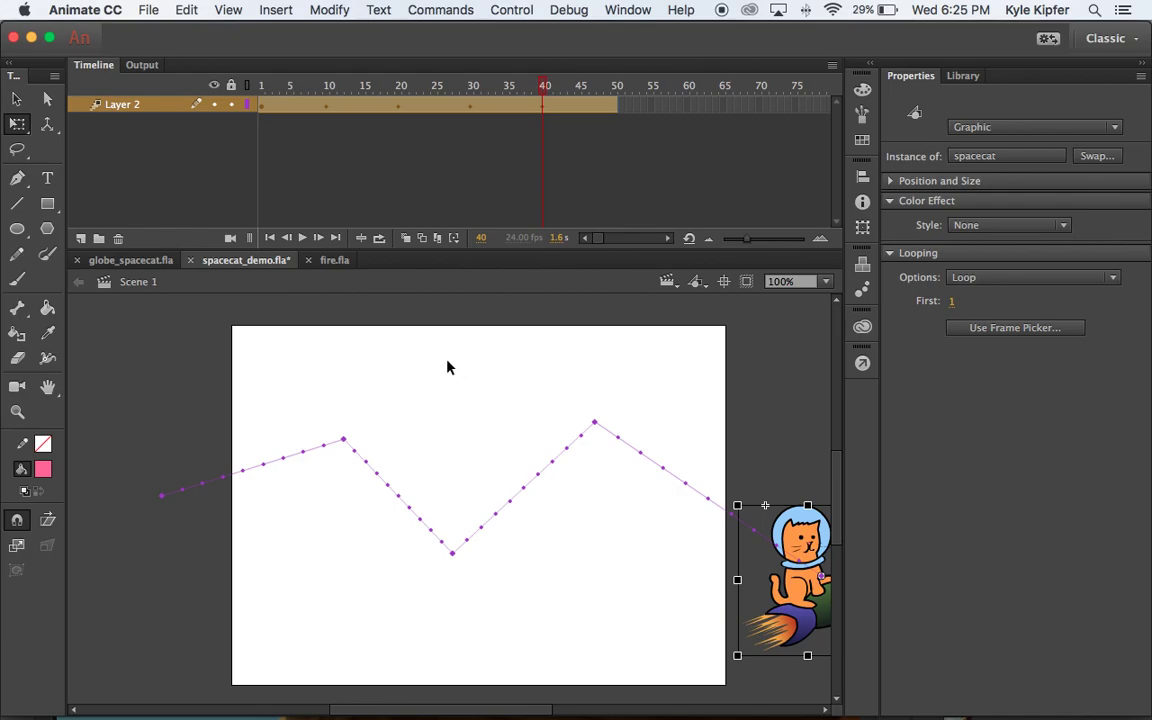
{"action": "left_click", "coordinate": [423, 337]}
{"action": "key", "text": "super+Return"}
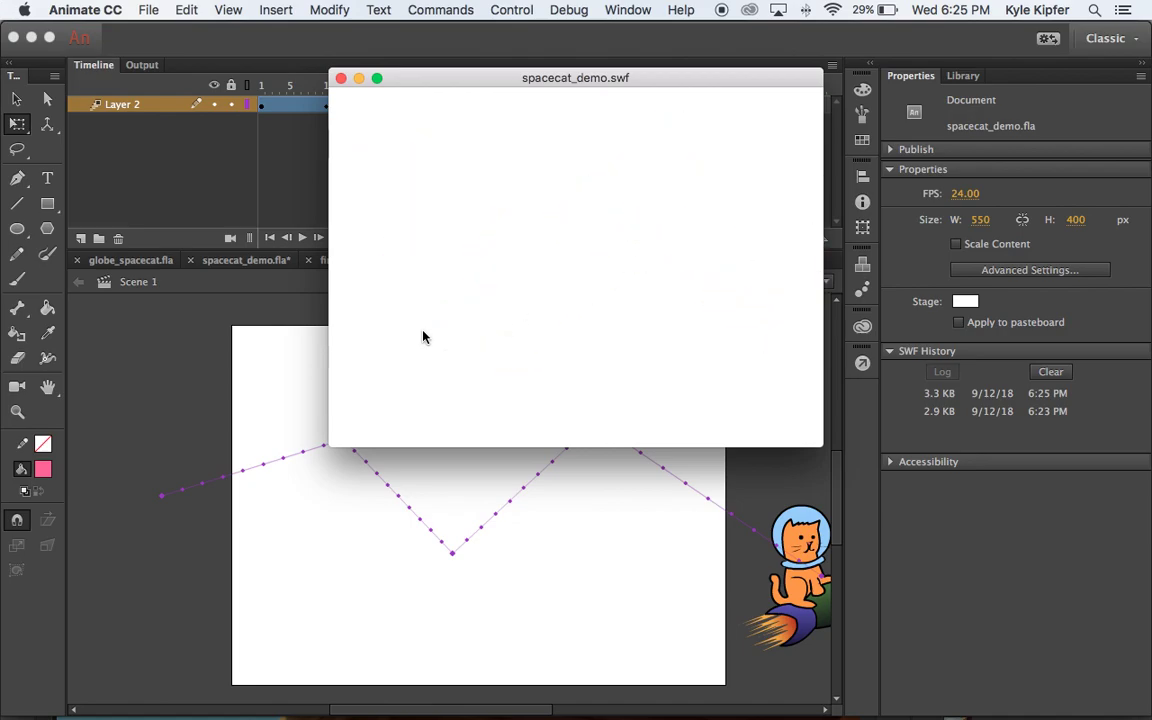
Set the document frame rate to 18 fps and test-play the animation again
{"action": "left_click", "coordinate": [341, 79]}
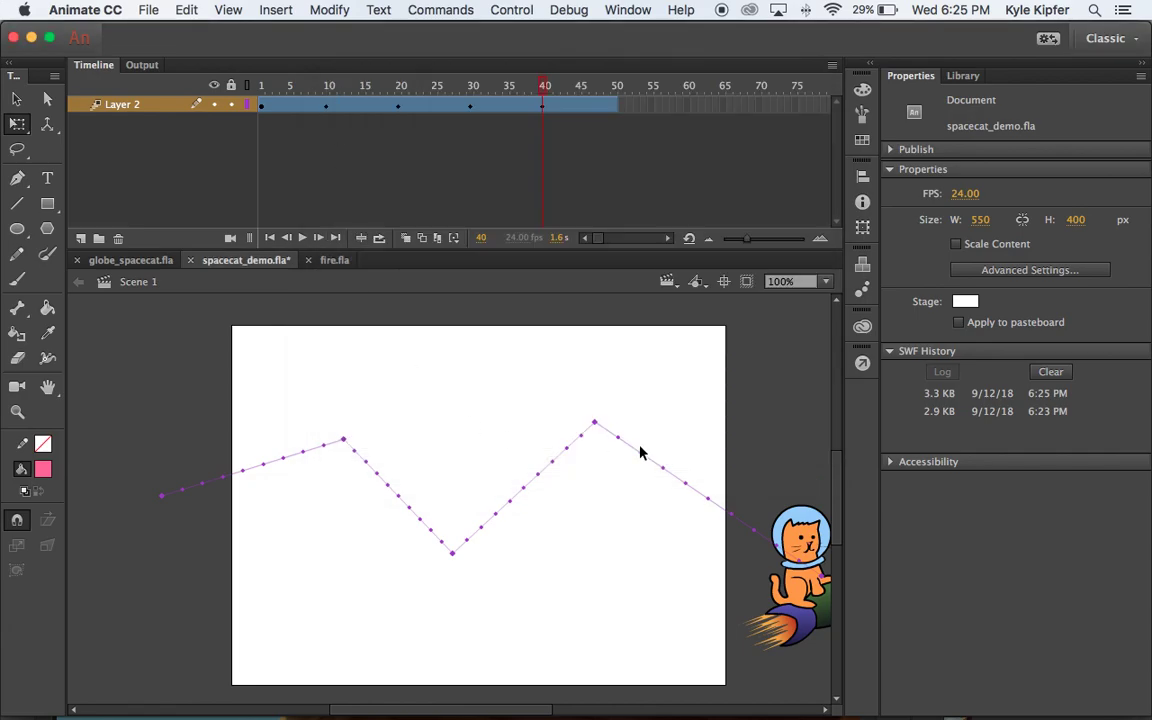
{"action": "left_click", "coordinate": [965, 195]}
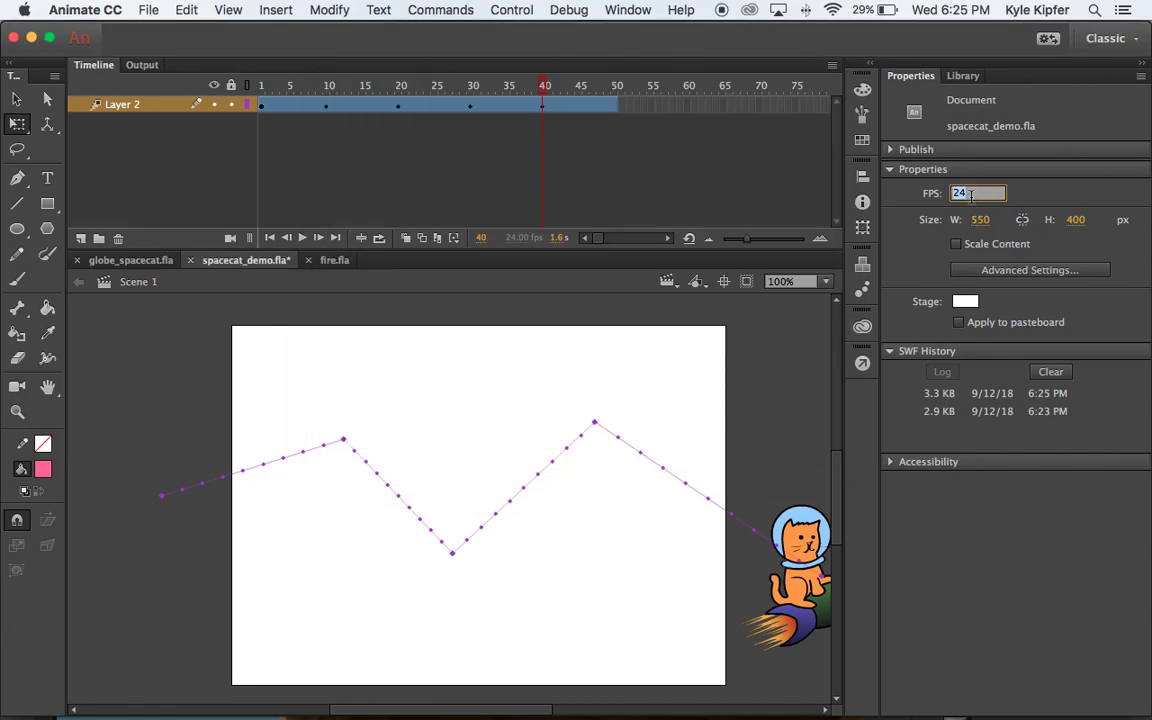
{"action": "key", "text": "Return"}
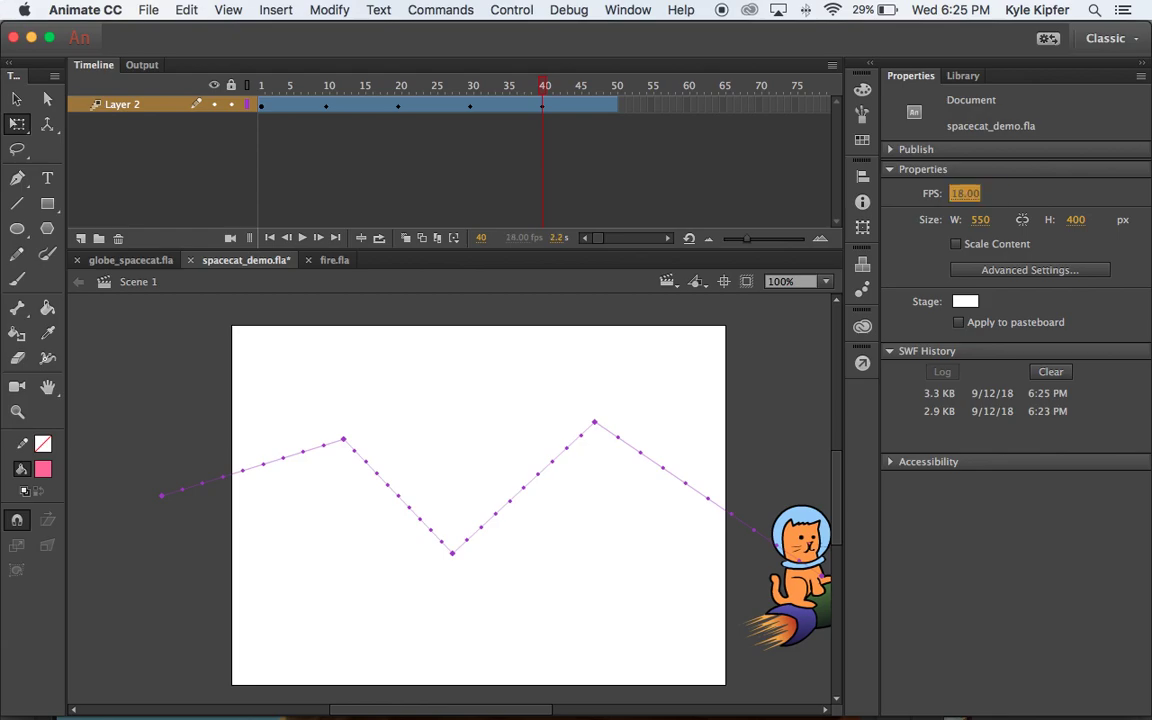
{"action": "key", "text": "super+Return"}
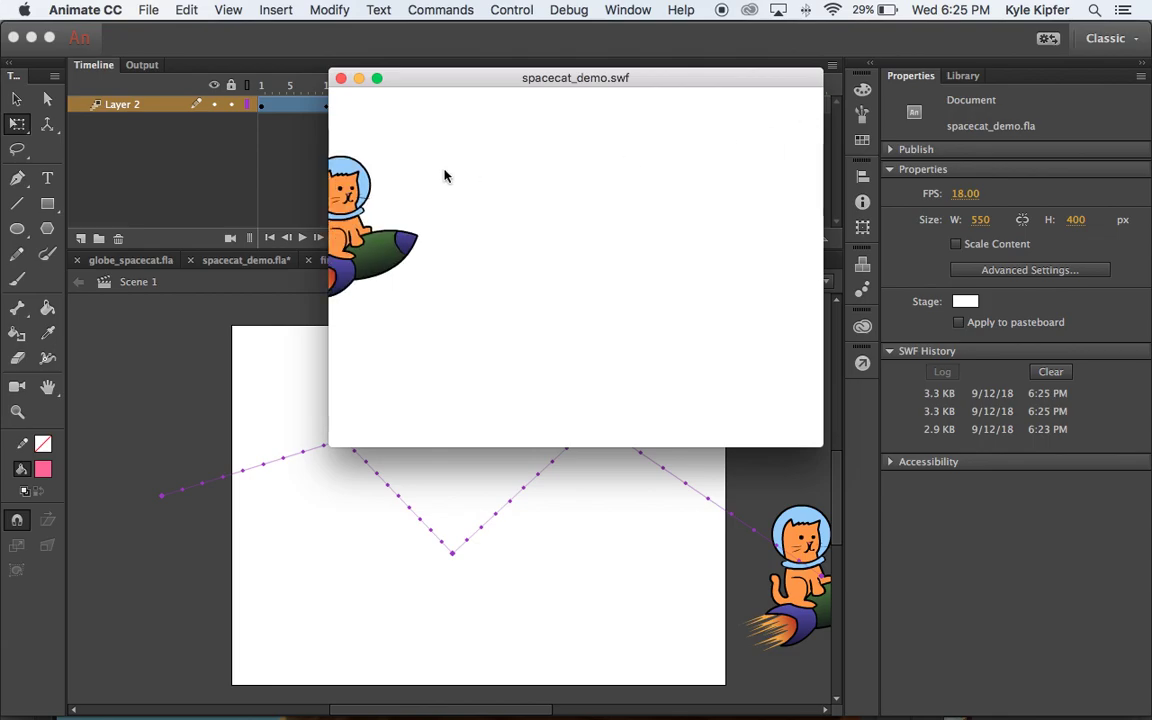
{"action": "left_click", "coordinate": [341, 78]}
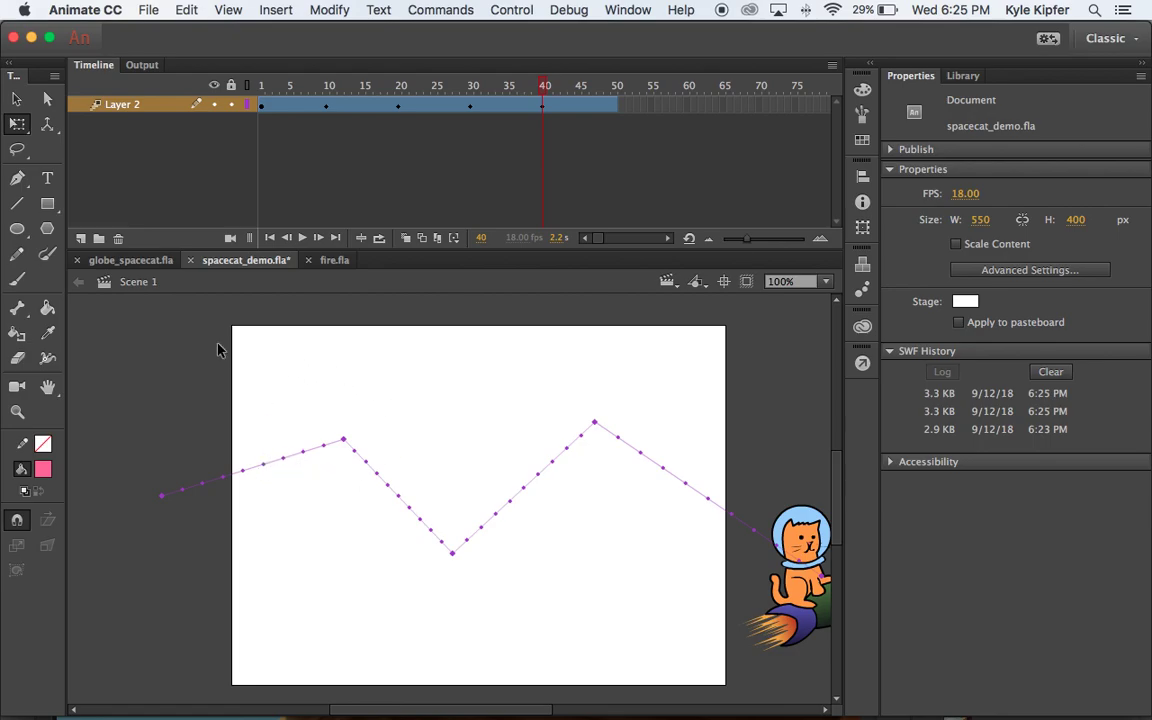
{"action": "left_click", "coordinate": [15, 101]}
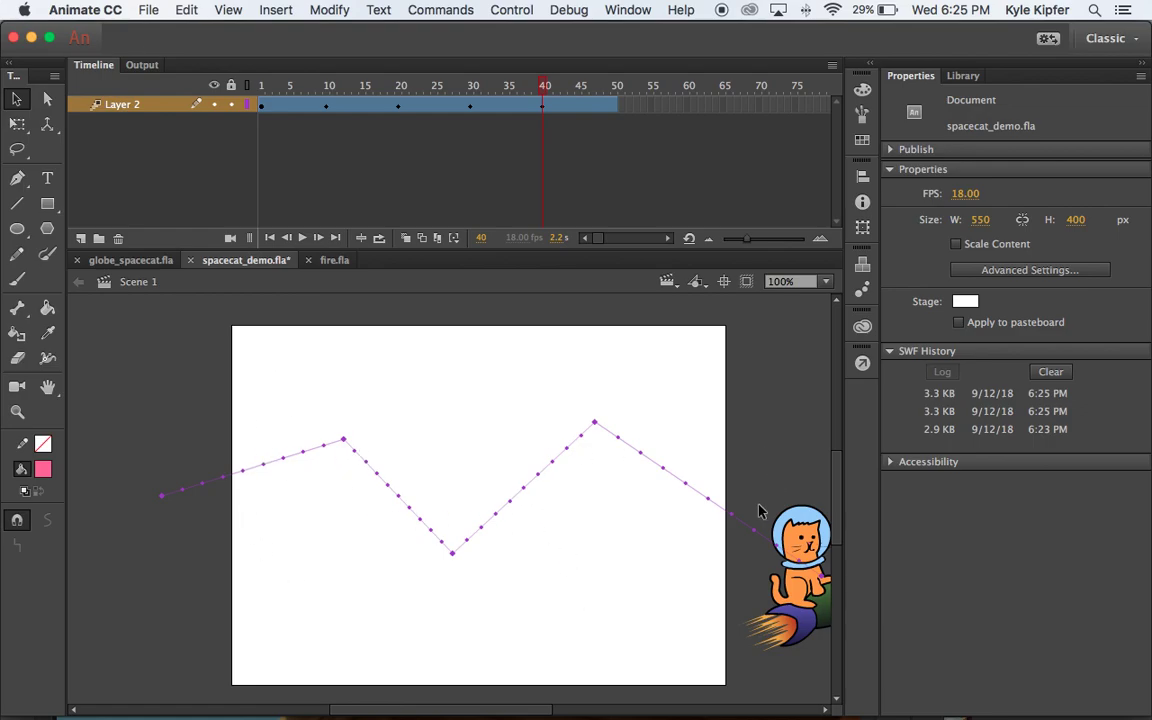
Bend the motion path's segments and points into smooth waves, then test the movie
{"action": "left_click_drag", "start_coordinate": [251, 468], "coordinate": [240, 419]}
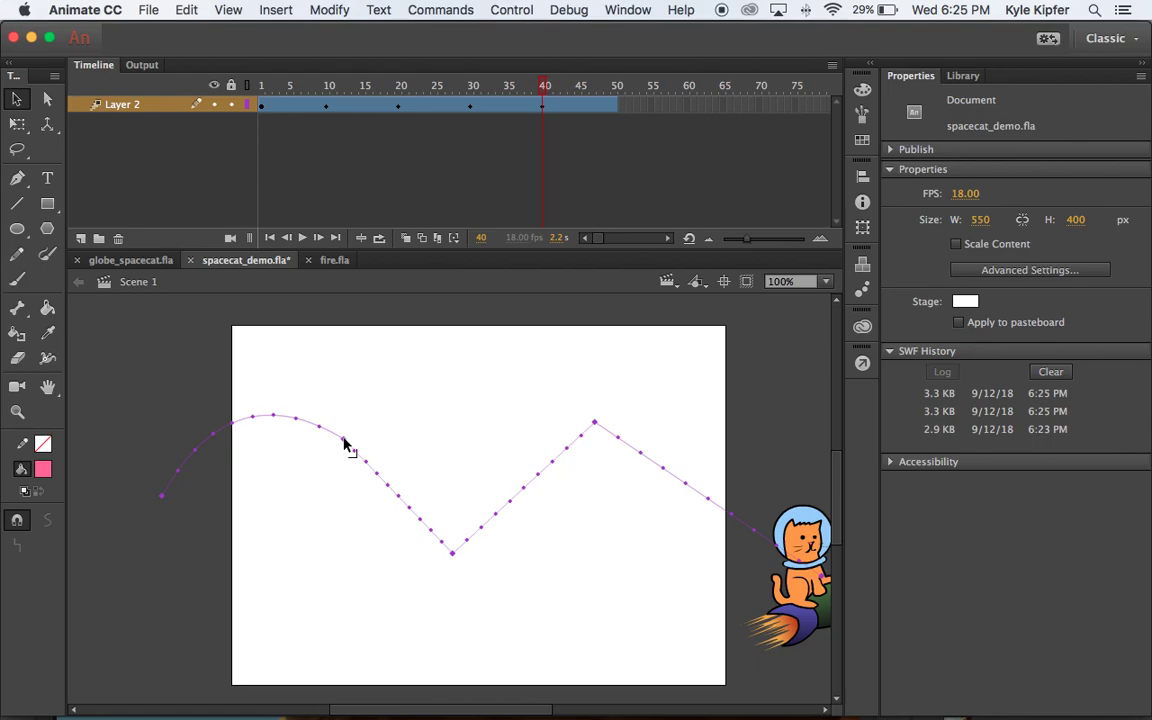
{"action": "mouse_move", "coordinate": [344, 444]}
{"action": "left_mouse_down"}
{"action": "mouse_move", "coordinate": [288, 504]}
{"action": "mouse_move", "coordinate": [378, 409]}
{"action": "mouse_move", "coordinate": [363, 396]}
{"action": "mouse_move", "coordinate": [341, 435]}
{"action": "left_mouse_up"}
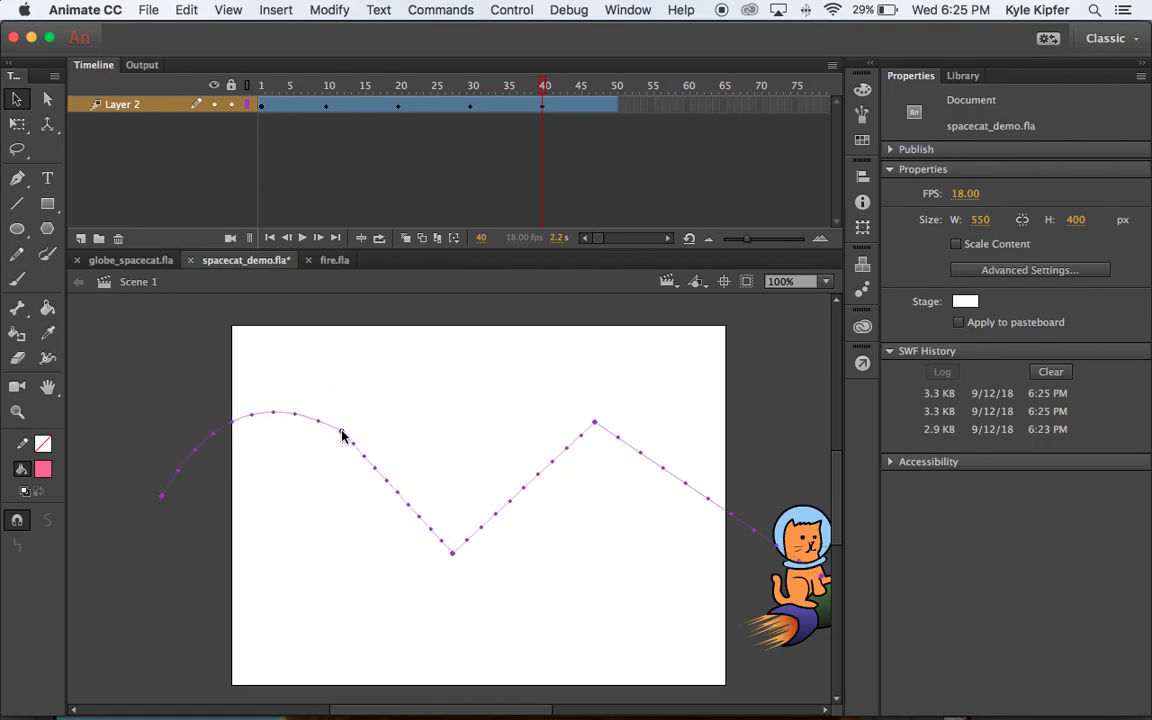
{"action": "mouse_move", "coordinate": [402, 503]}
{"action": "left_mouse_down"}
{"action": "mouse_move", "coordinate": [373, 538]}
{"action": "mouse_move", "coordinate": [386, 542]}
{"action": "mouse_move", "coordinate": [427, 505]}
{"action": "mouse_move", "coordinate": [409, 524]}
{"action": "left_mouse_up"}
{"action": "left_click_drag", "start_coordinate": [521, 500], "coordinate": [549, 526]}
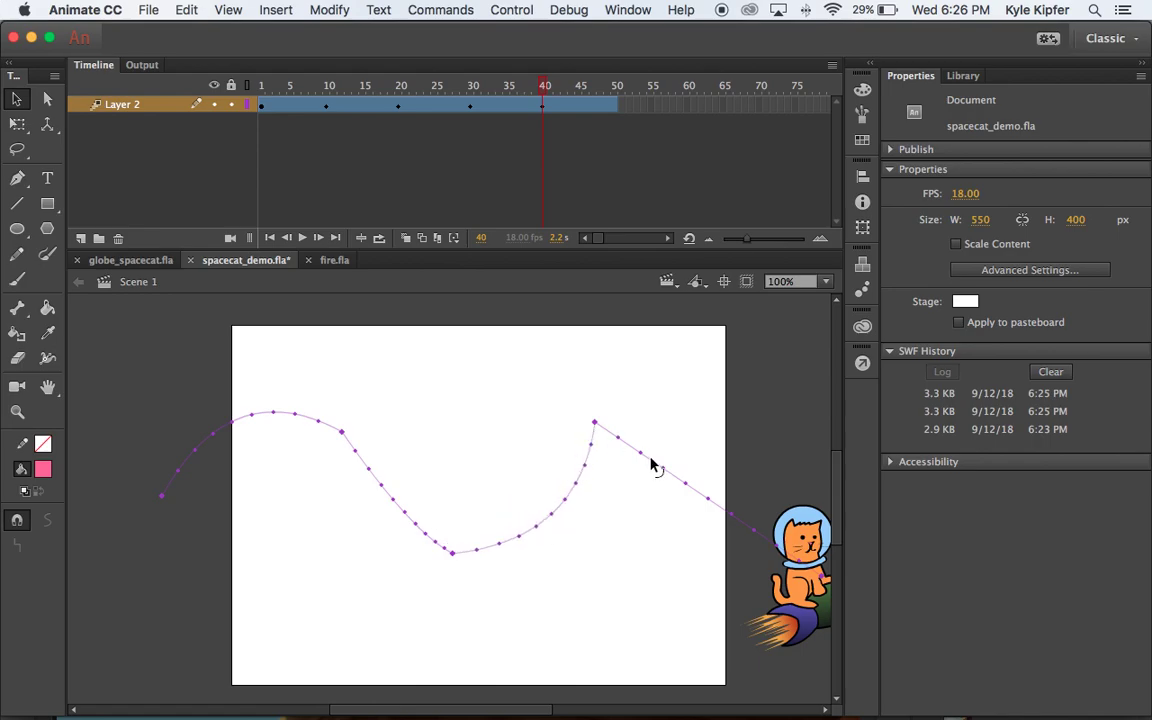
{"action": "left_click_drag", "start_coordinate": [652, 468], "coordinate": [665, 347]}
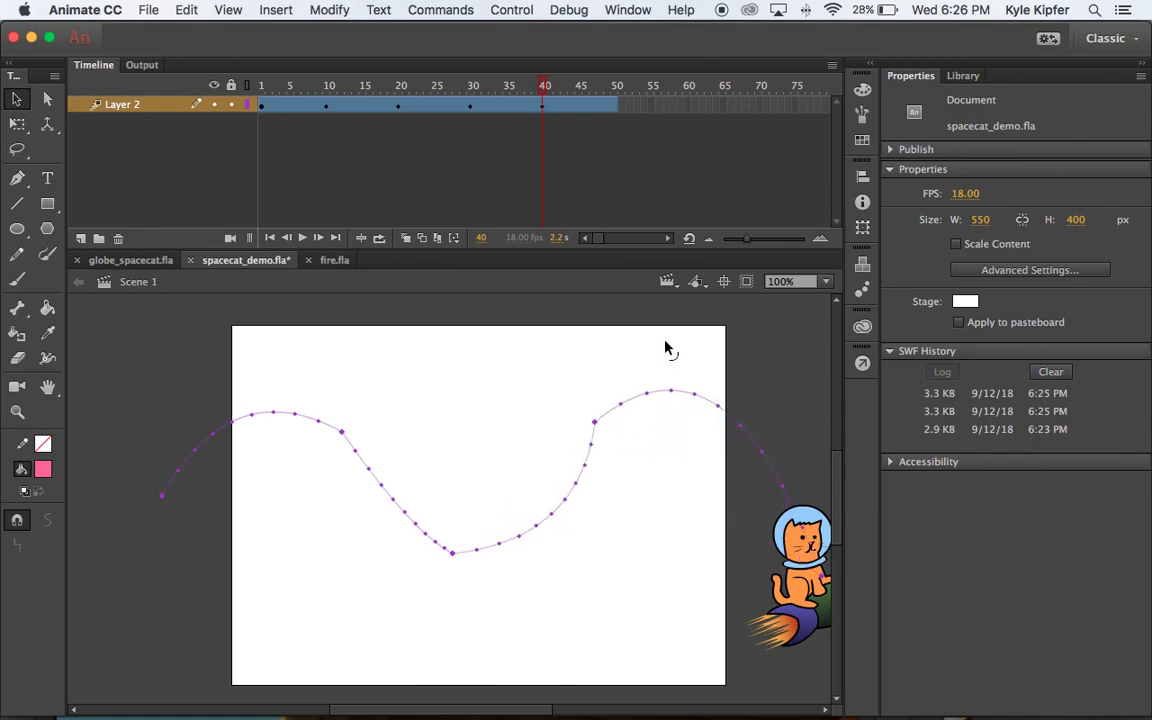
{"action": "left_click_drag", "start_coordinate": [594, 428], "coordinate": [609, 485]}
{"action": "left_click_drag", "start_coordinate": [453, 556], "coordinate": [438, 536]}
{"action": "key", "text": "super+Return"}
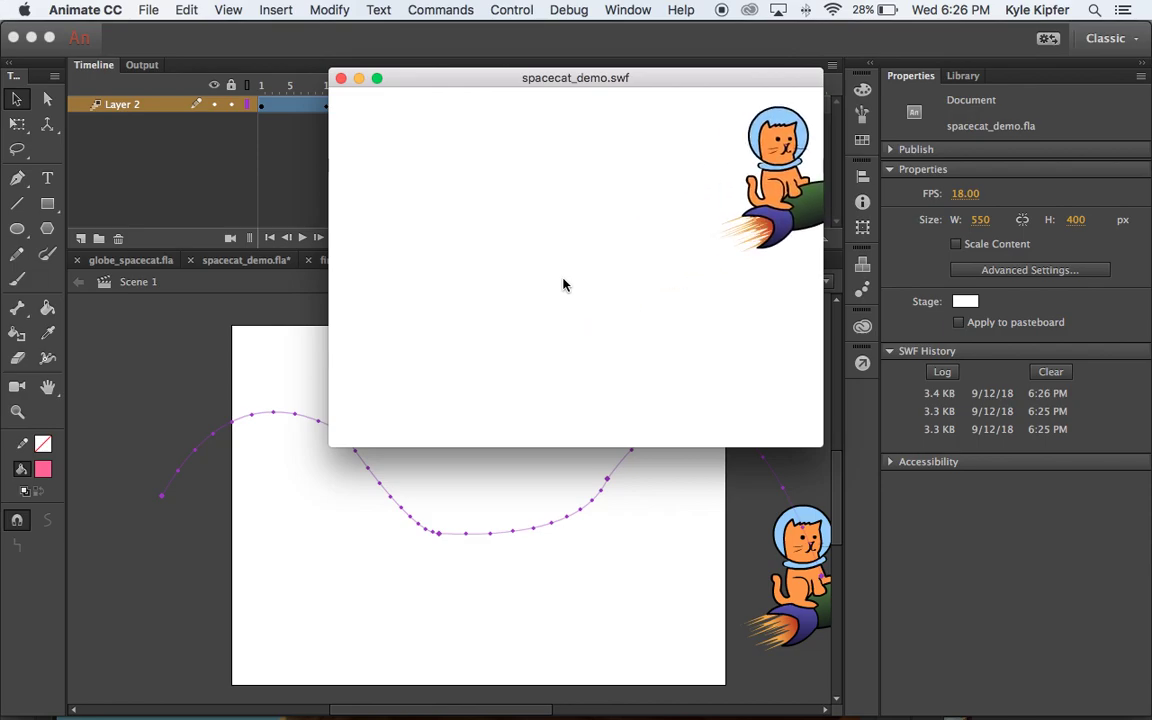
Close the cat preview, play the globe_spacecat.fla example, then return to spacecat_demo.fla
{"action": "left_click", "coordinate": [341, 78]}
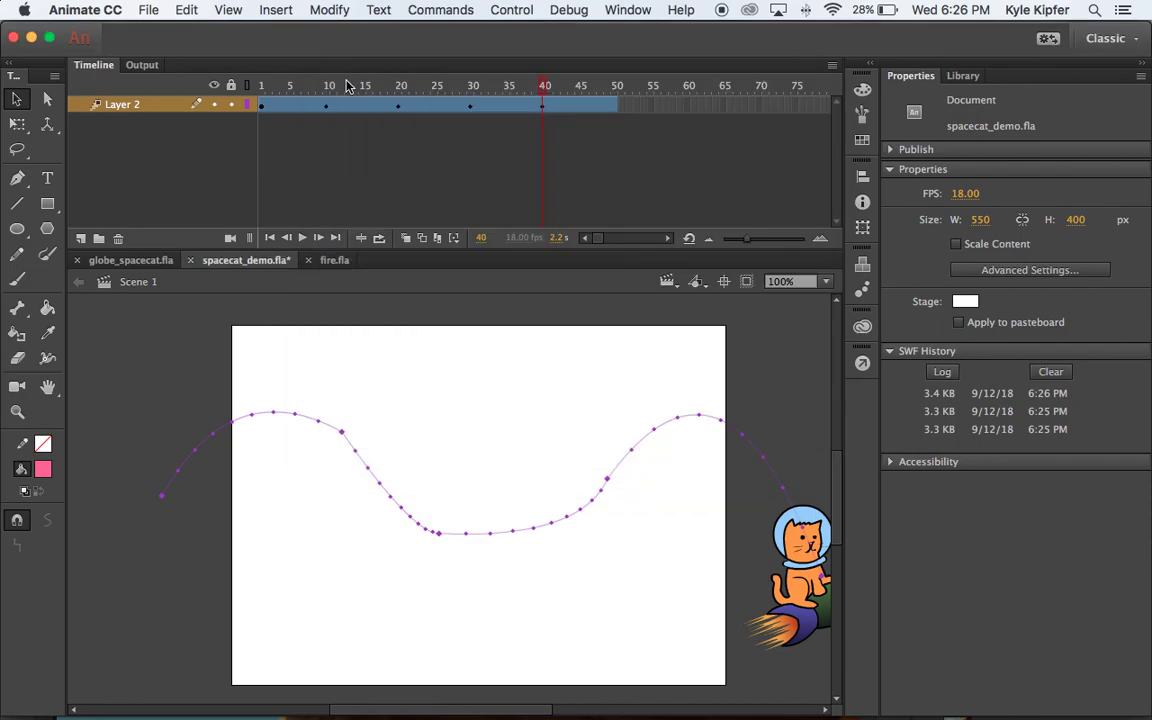
{"action": "left_click", "coordinate": [131, 261]}
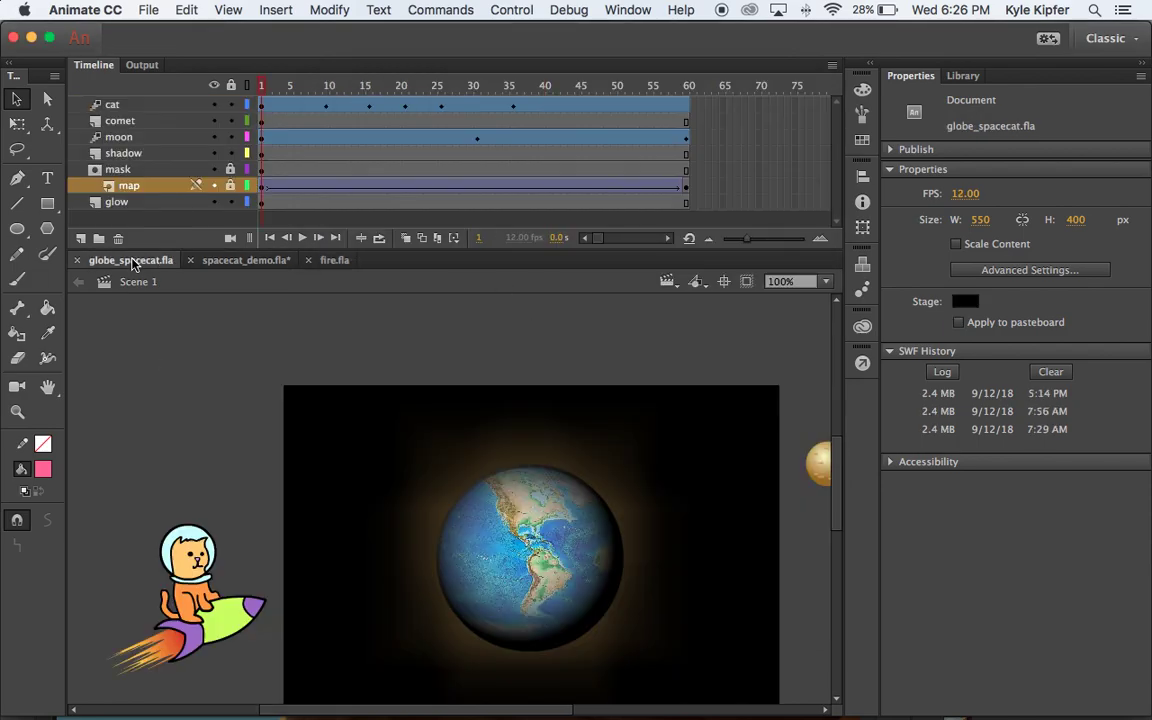
{"action": "scroll", "coordinate": [519, 354], "scroll_direction": "down", "scroll_amount": 3}
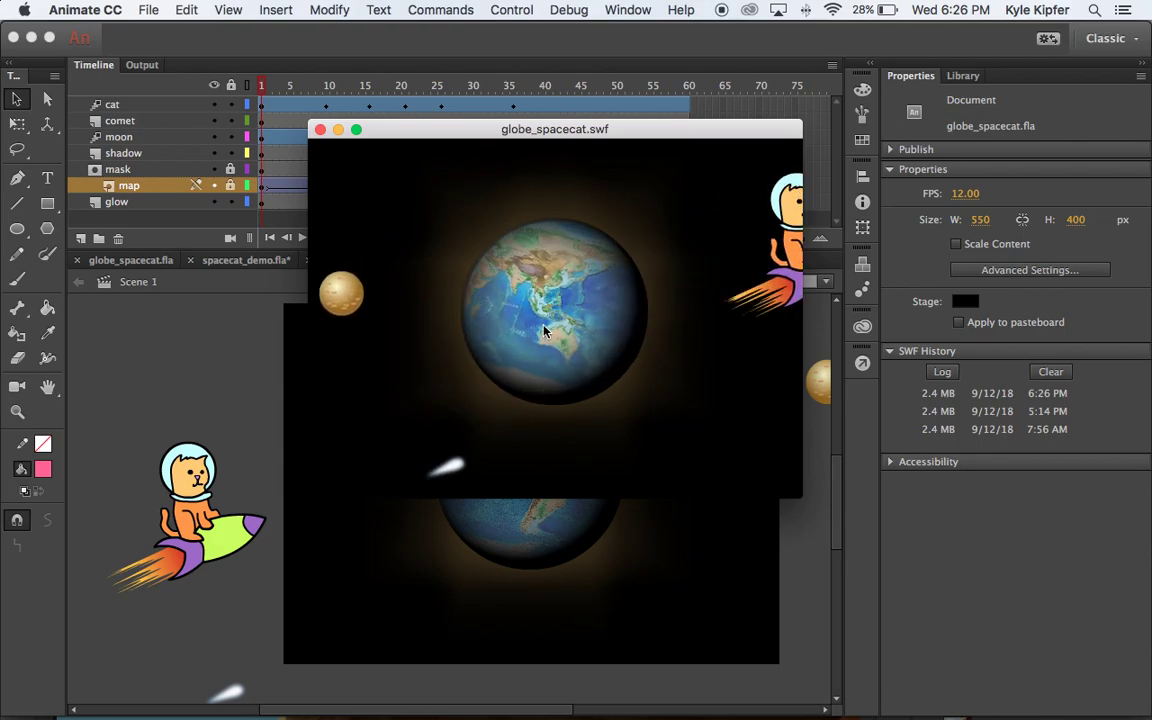
{"action": "left_click", "coordinate": [320, 130]}
{"action": "left_click", "coordinate": [231, 261]}
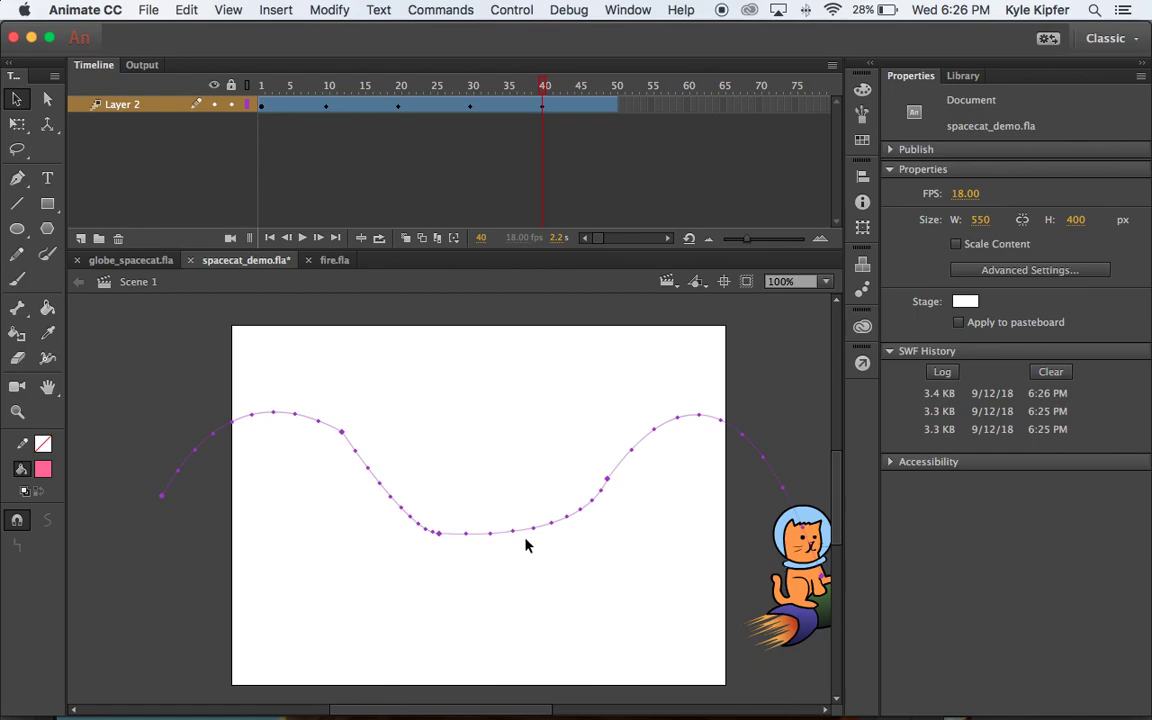
Show the QuickTime Player Dock menu with its Stop Screen Recording option
{"action": "mouse_move", "coordinate": [655, 712]}
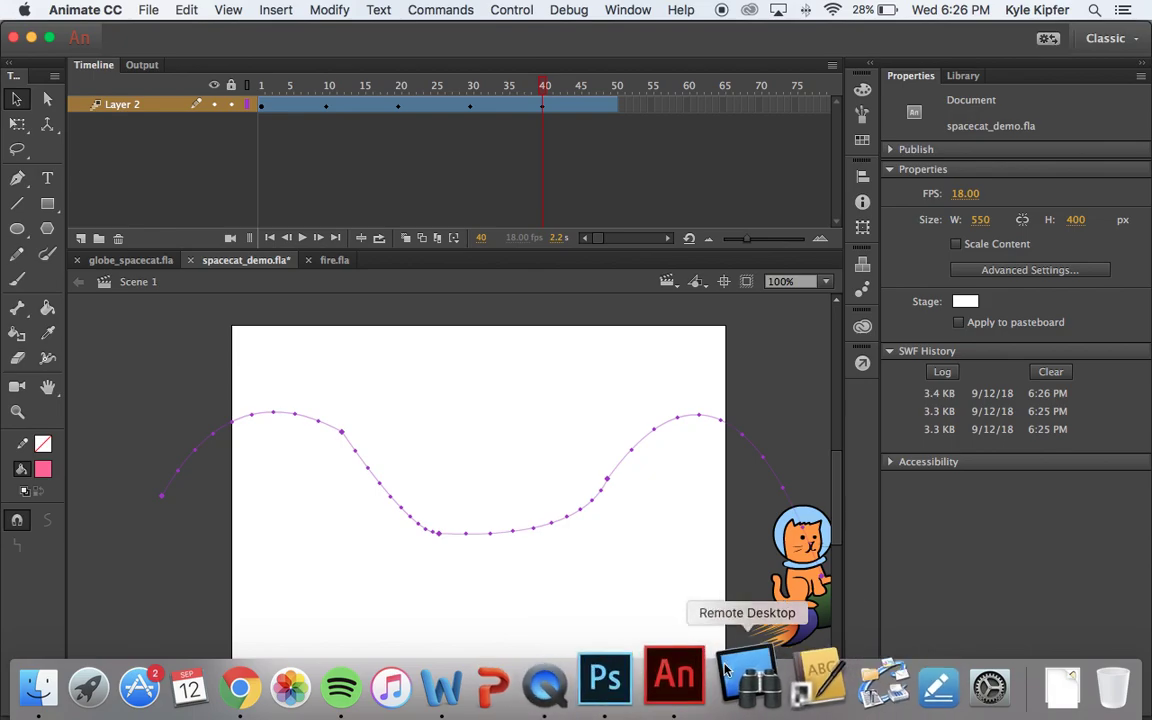
{"action": "right_click", "coordinate": [588, 675]}
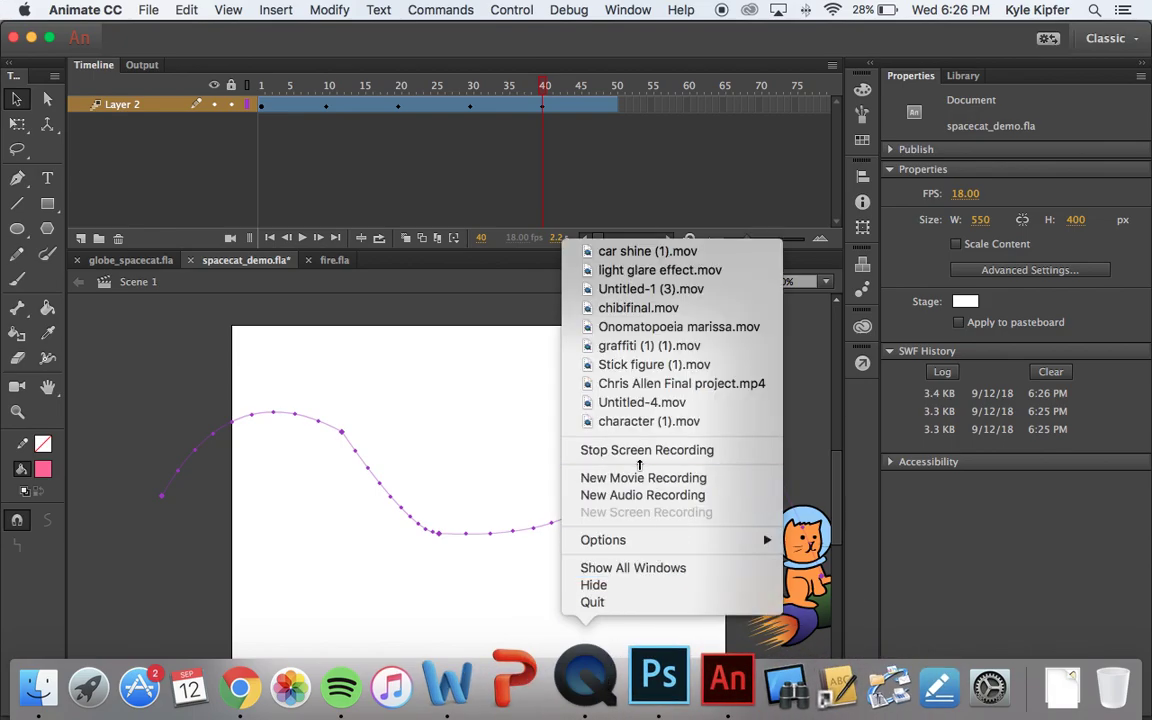